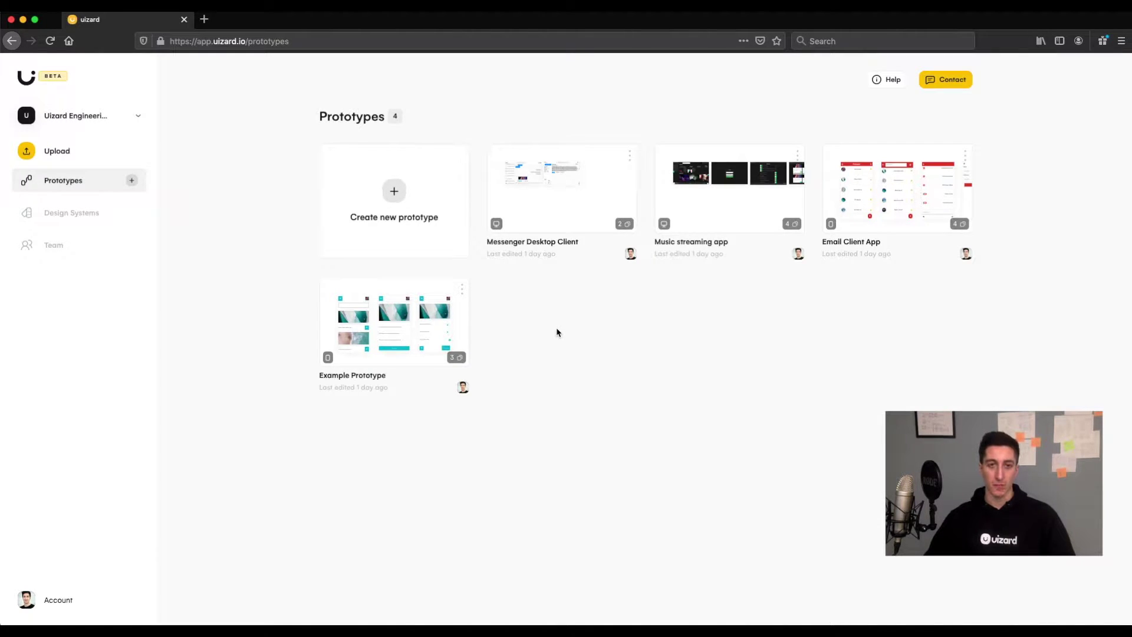
Create a Mobile prototype named 'mobile proto' using the Electric Blue design system.
{"action": "left_click", "coordinate": [405, 217]}
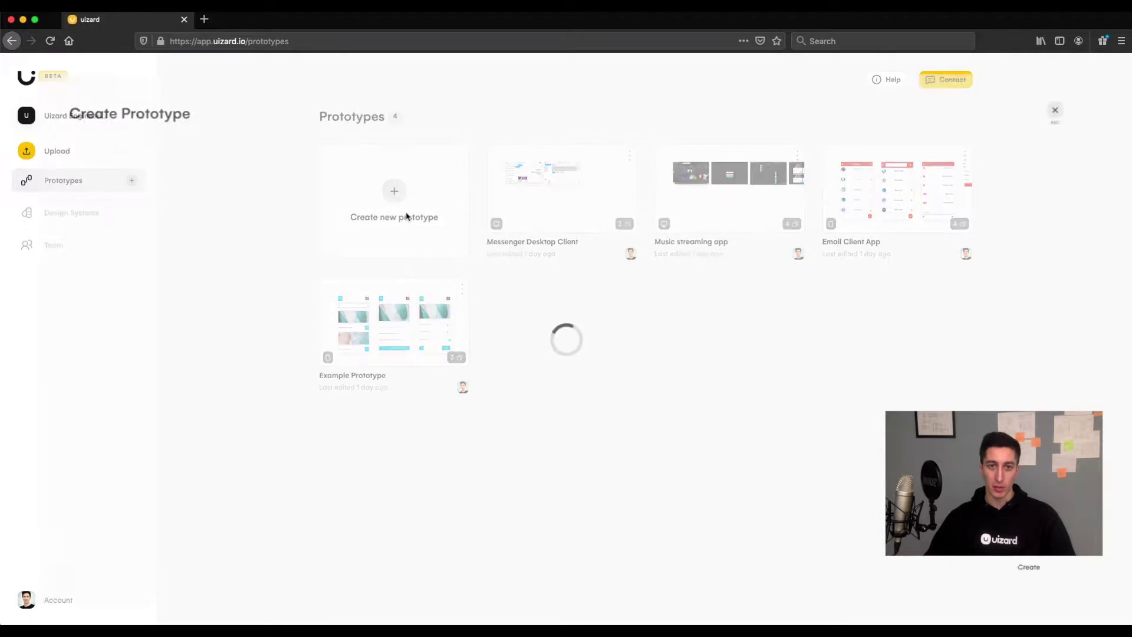
{"action": "type", "text": "mobile pro"}
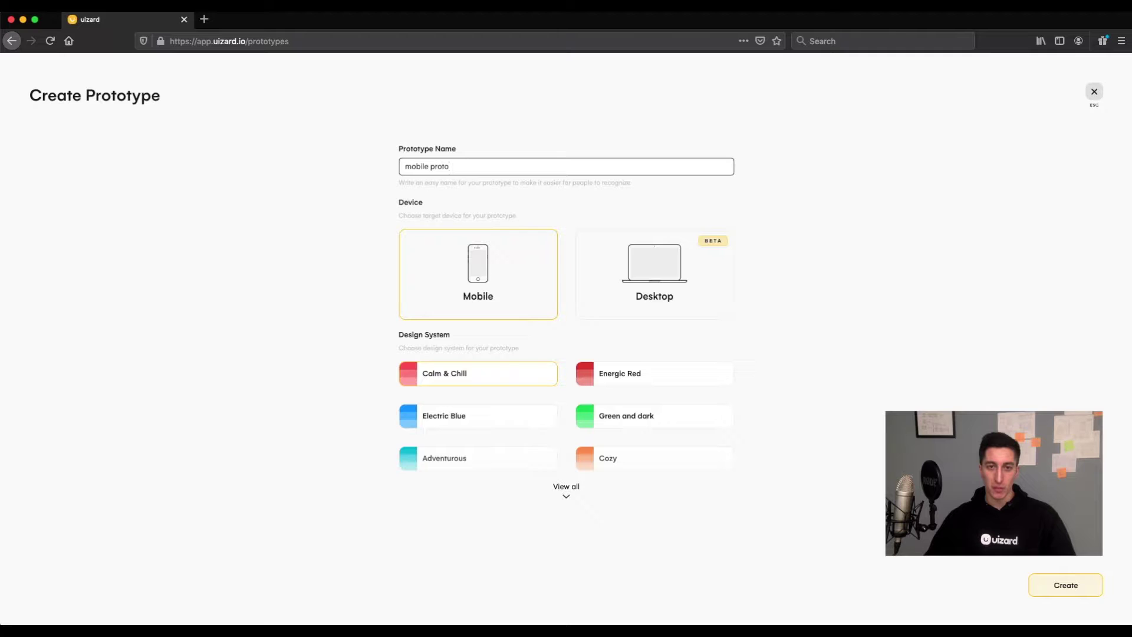
{"action": "type", "text": "to"}
{"action": "left_click", "coordinate": [449, 417]}
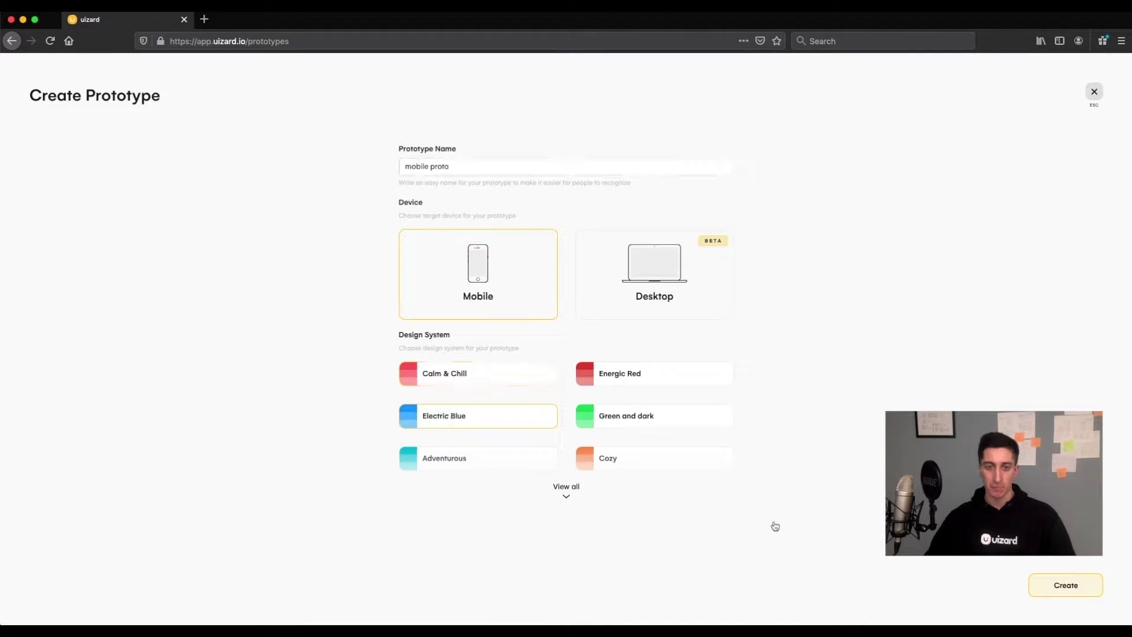
{"action": "left_click", "coordinate": [1038, 593]}
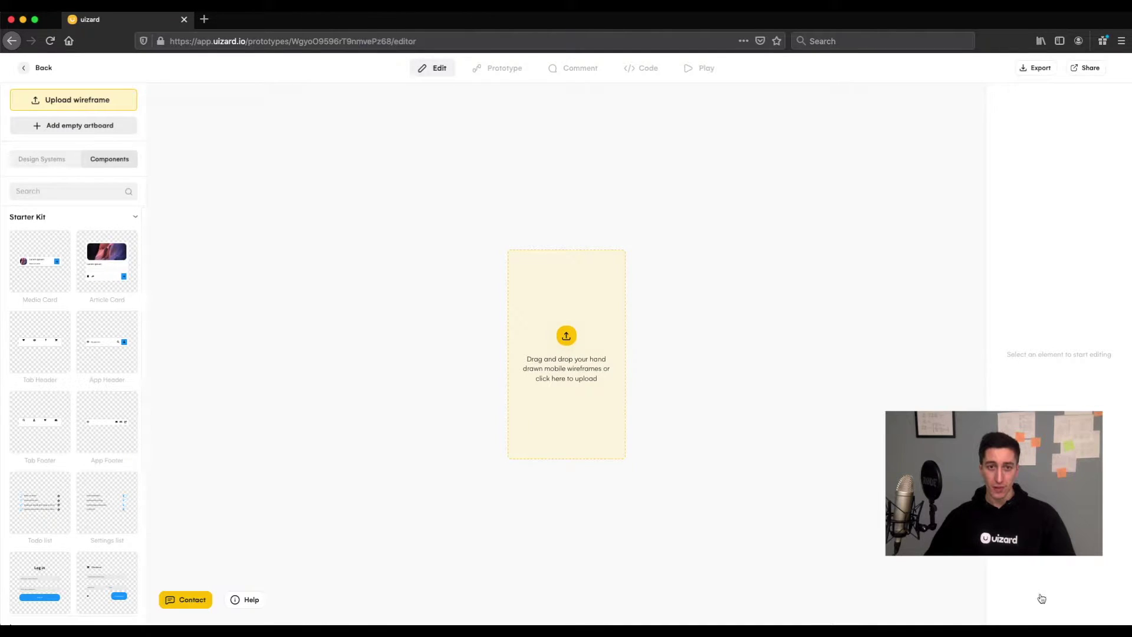
Open the wireframes > mobile folder and preview the first wireframe image in Quick Look.
{"action": "double_click", "coordinate": [576, 283]}
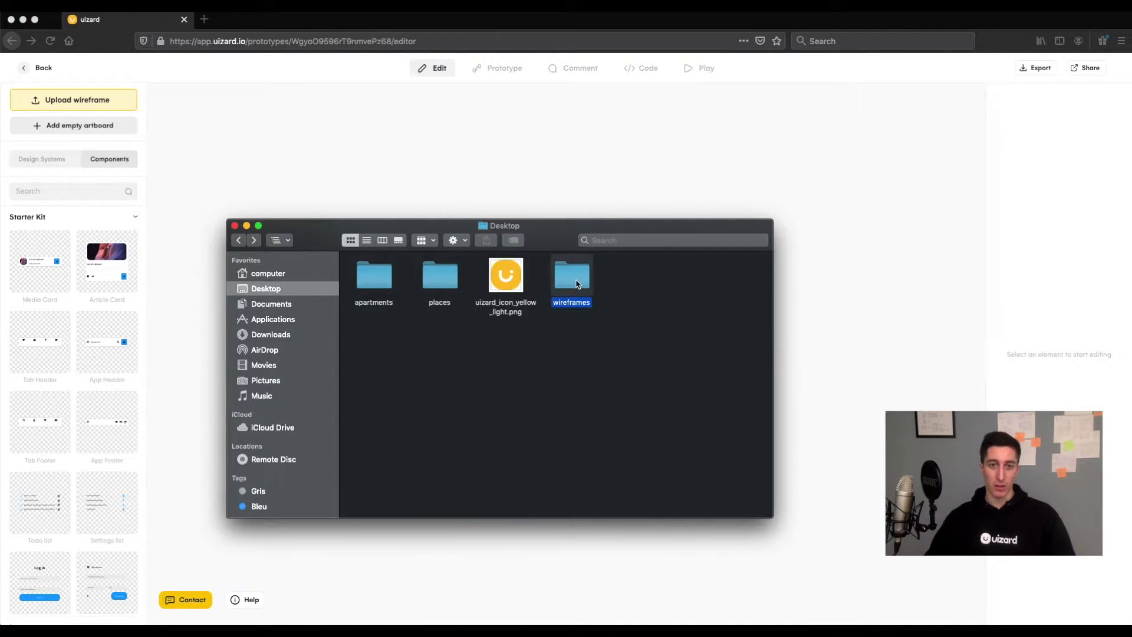
{"action": "left_click", "coordinate": [511, 279]}
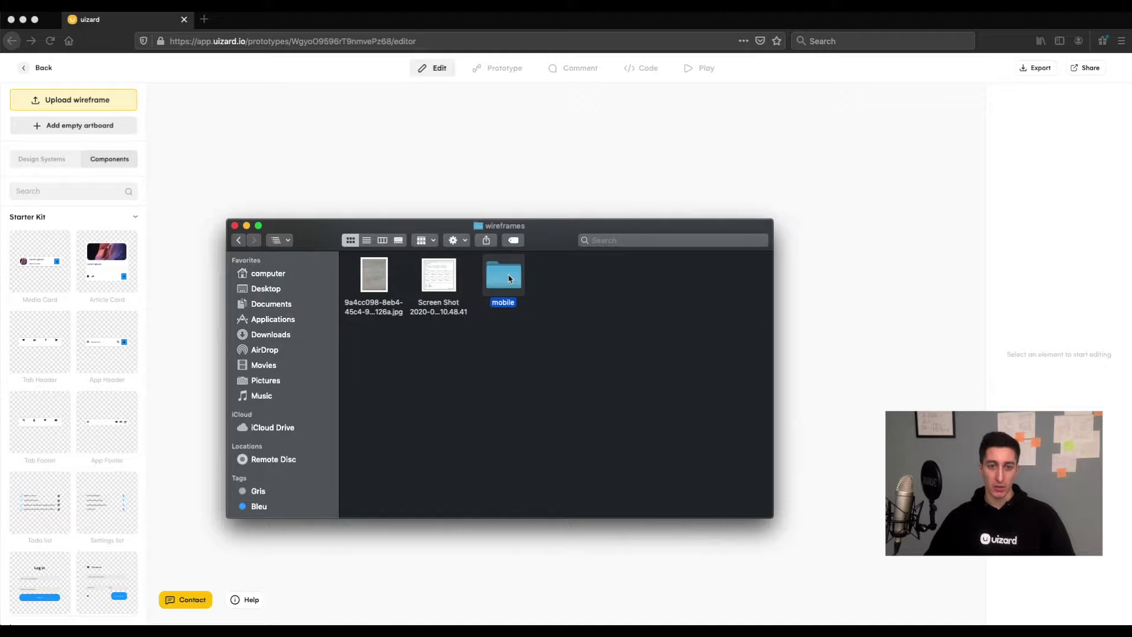
{"action": "double_click", "coordinate": [511, 279]}
{"action": "left_click", "coordinate": [378, 272]}
{"action": "key", "text": "space"}
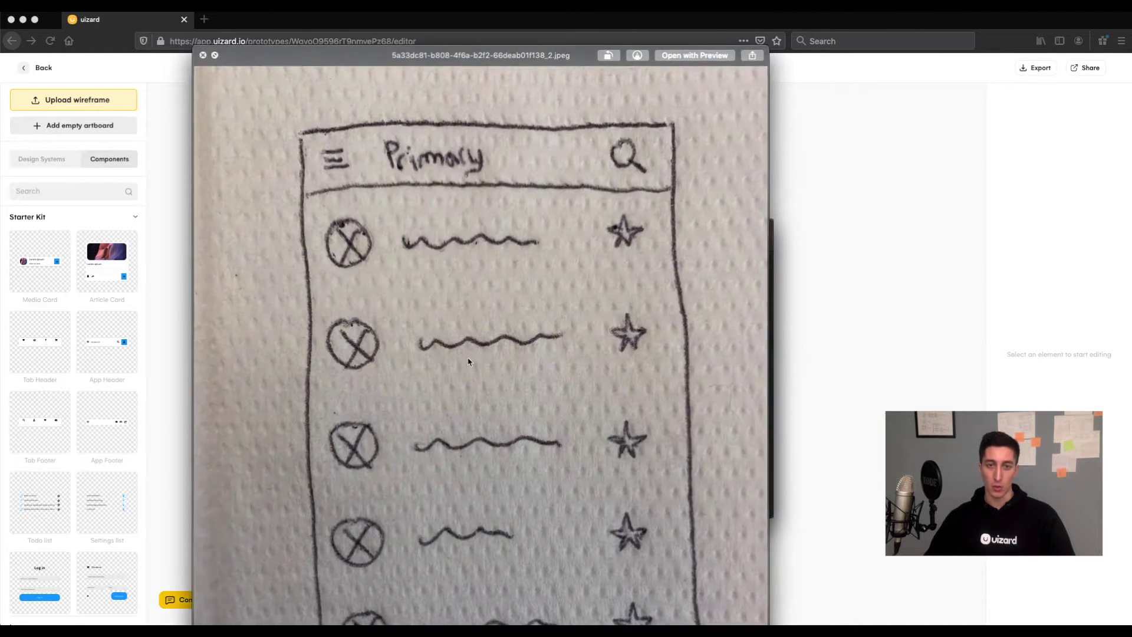
Preview the Gallery, Your library and to-do wireframes, then select all four images for upload.
{"action": "left_click_drag", "start_coordinate": [770, 625], "coordinate": [642, 544]}
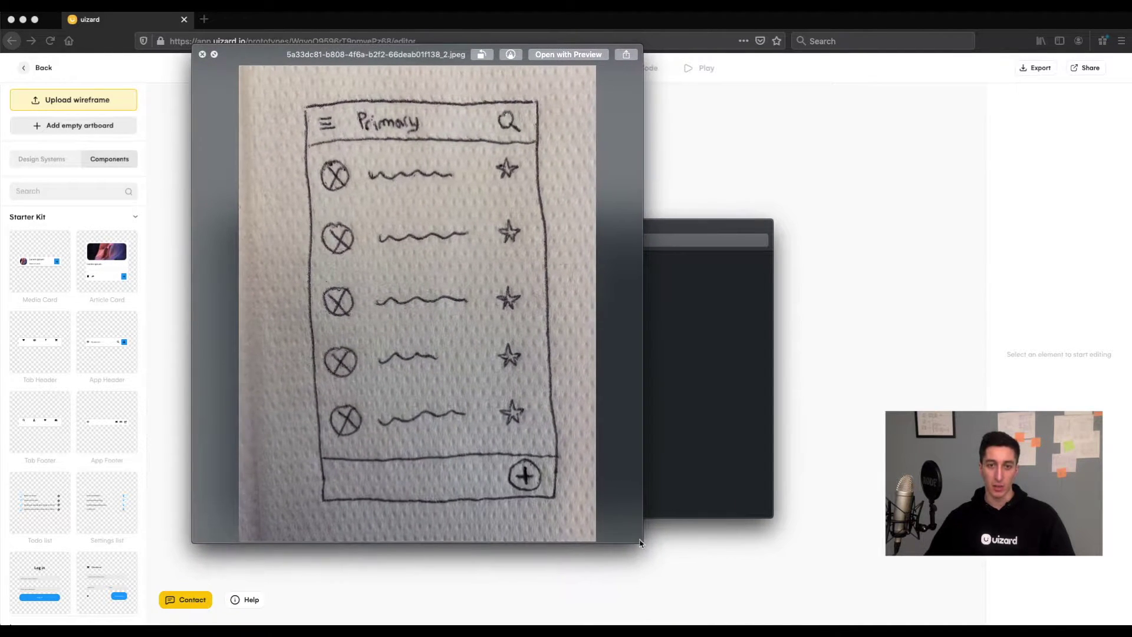
{"action": "key", "text": "Right"}
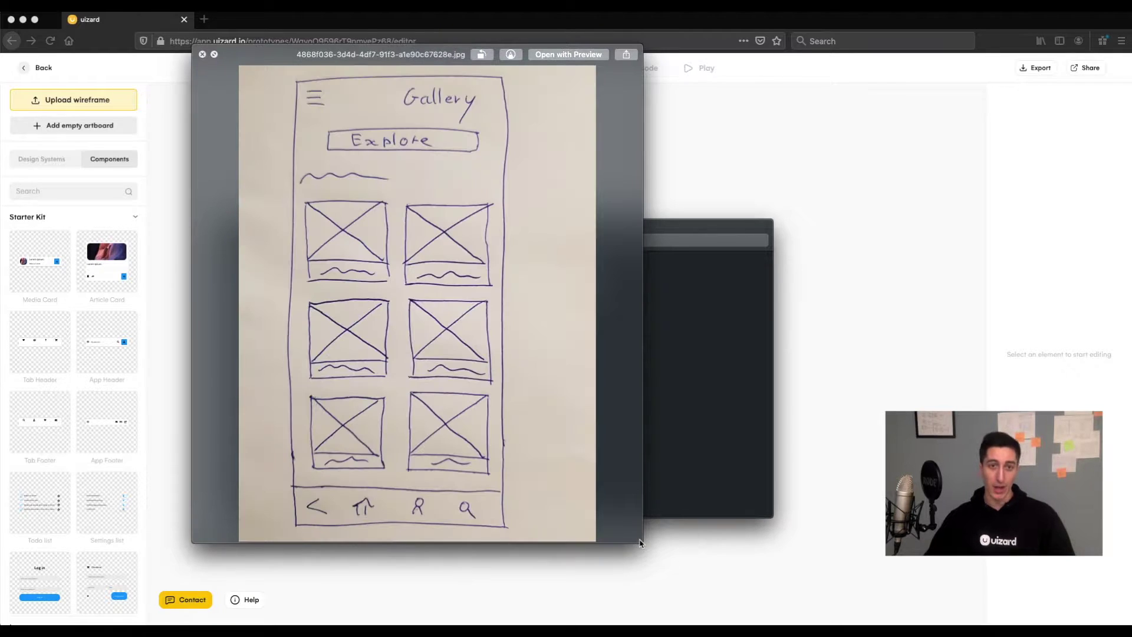
{"action": "key", "text": "Right"}
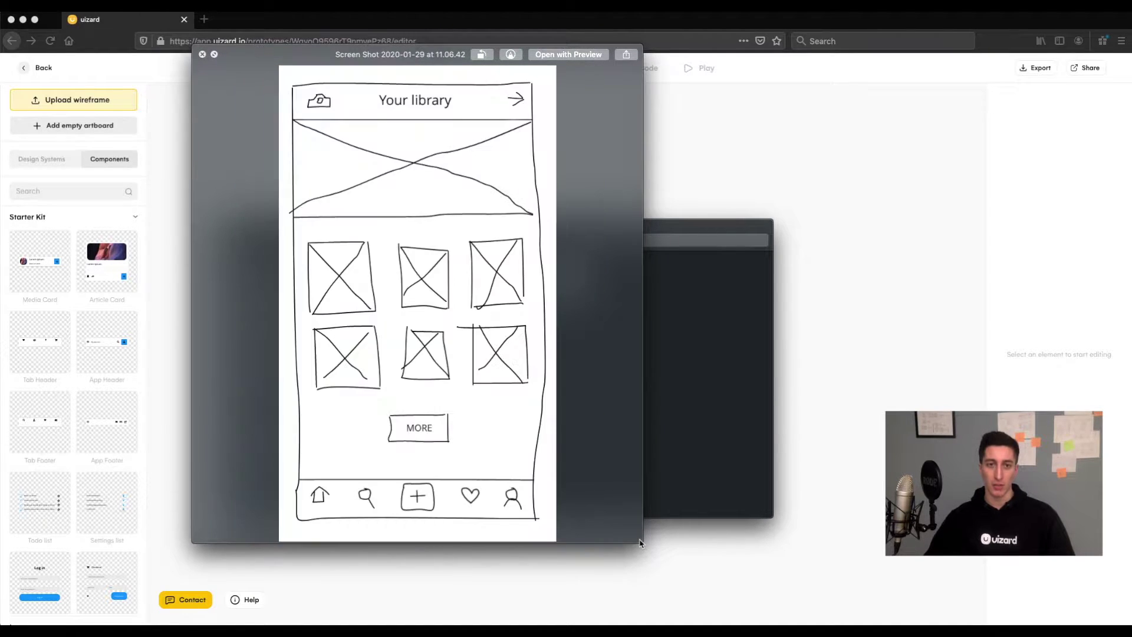
{"action": "key", "text": "Right"}
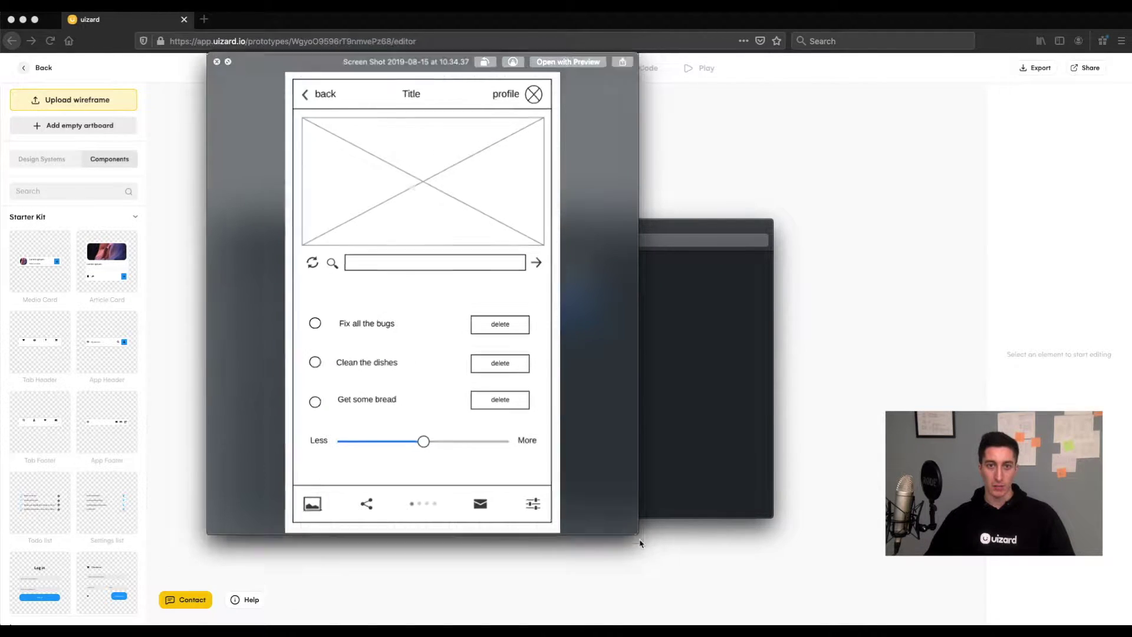
{"action": "key", "text": "space"}
{"action": "left_click_drag", "start_coordinate": [608, 371], "coordinate": [391, 191]}
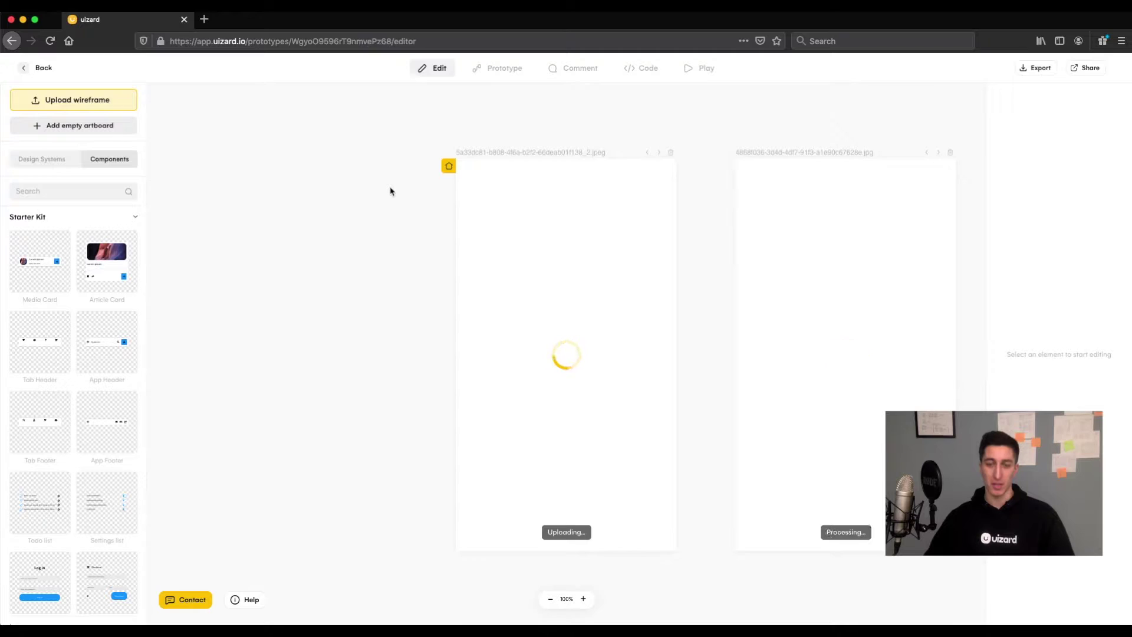
Pan across the uploaded artboards while they process into designs.
{"action": "left_click_drag", "start_coordinate": [390, 191], "coordinate": [141, 185]}
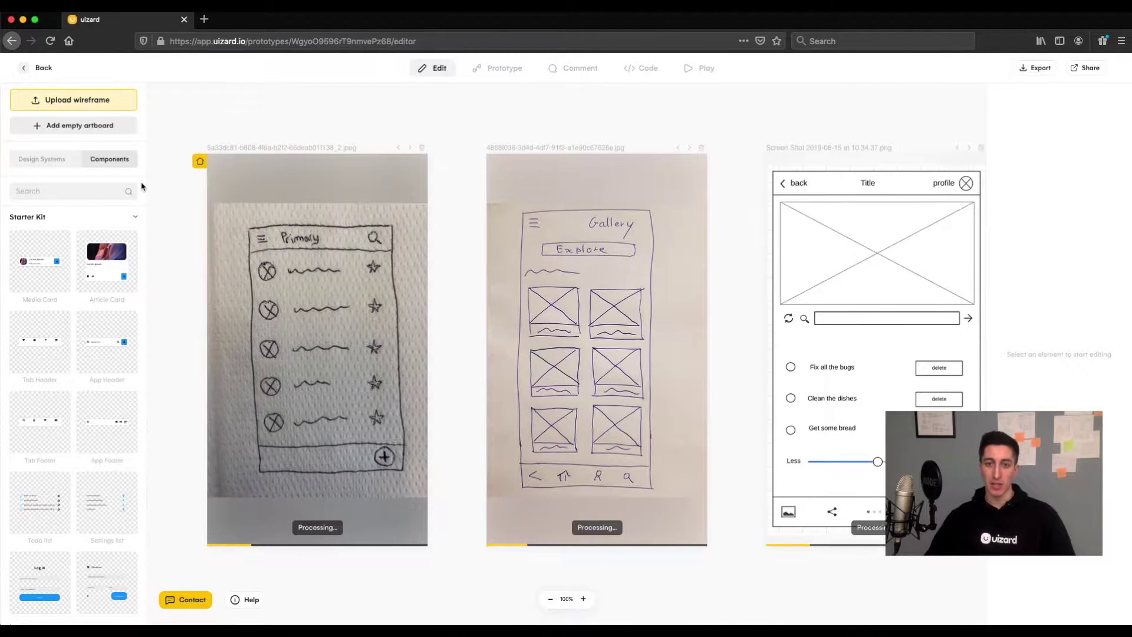
{"action": "left_click_drag", "start_coordinate": [821, 586], "coordinate": [781, 584]}
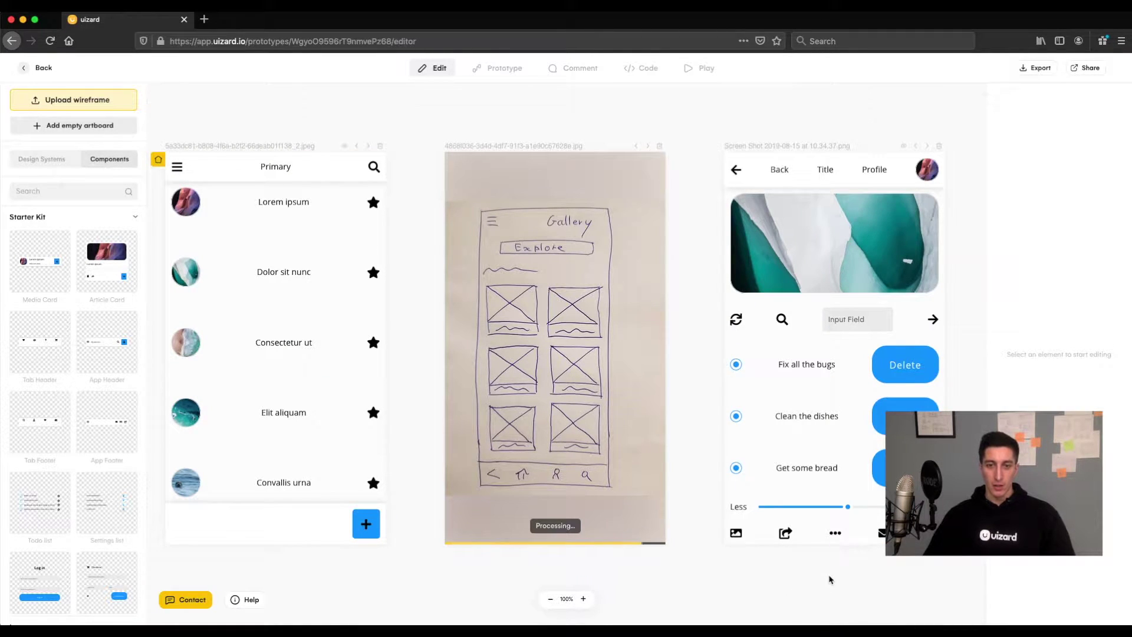
{"action": "mouse_move", "coordinate": [862, 575]}
{"action": "left_mouse_down"}
{"action": "mouse_move", "coordinate": [588, 579]}
{"action": "mouse_move", "coordinate": [872, 575]}
{"action": "left_mouse_up"}
Compare the Gallery sketch with its generated design, then close the comparison.
{"action": "left_click", "coordinate": [630, 139]}
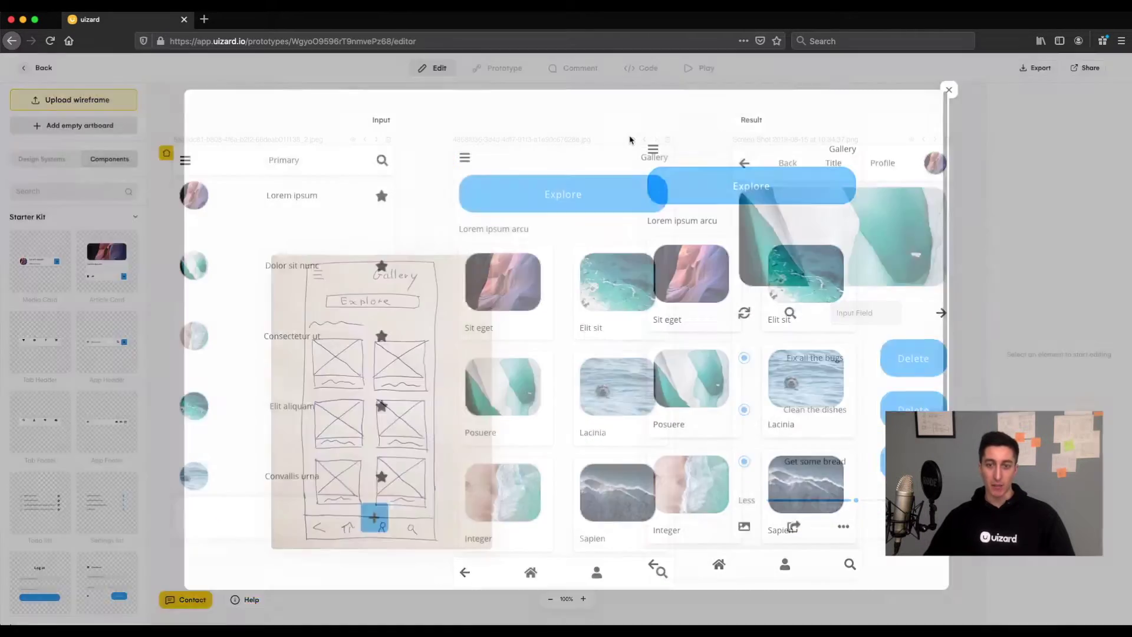
{"action": "scroll", "coordinate": [629, 200], "scroll_direction": "down", "scroll_amount": 3}
{"action": "scroll", "coordinate": [629, 200], "scroll_direction": "up", "scroll_amount": 2}
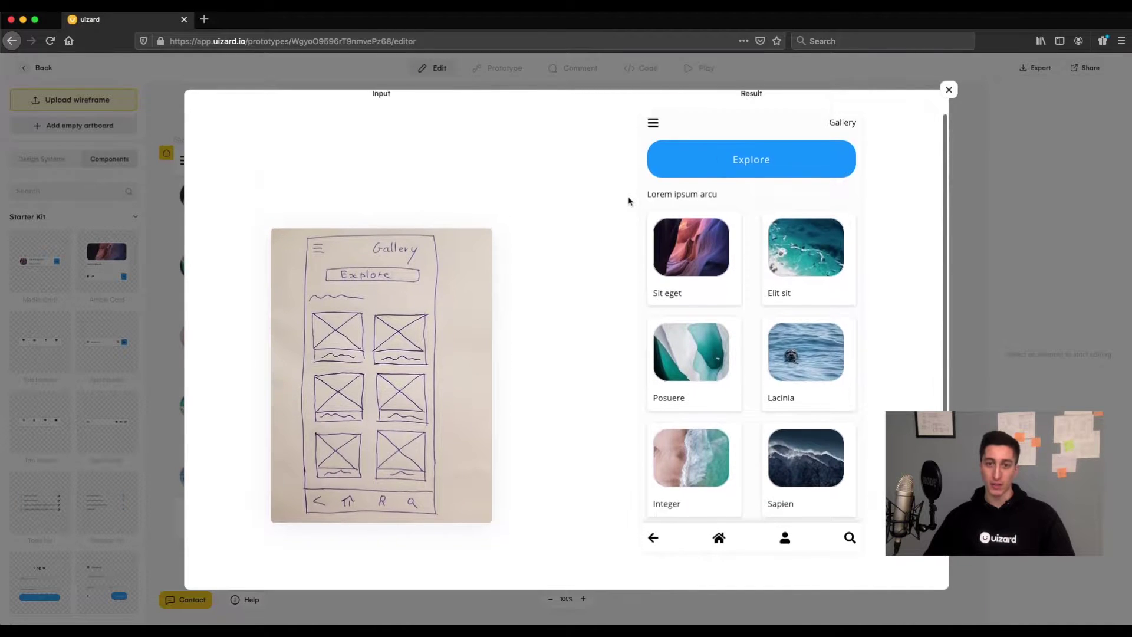
{"action": "left_click", "coordinate": [956, 288]}
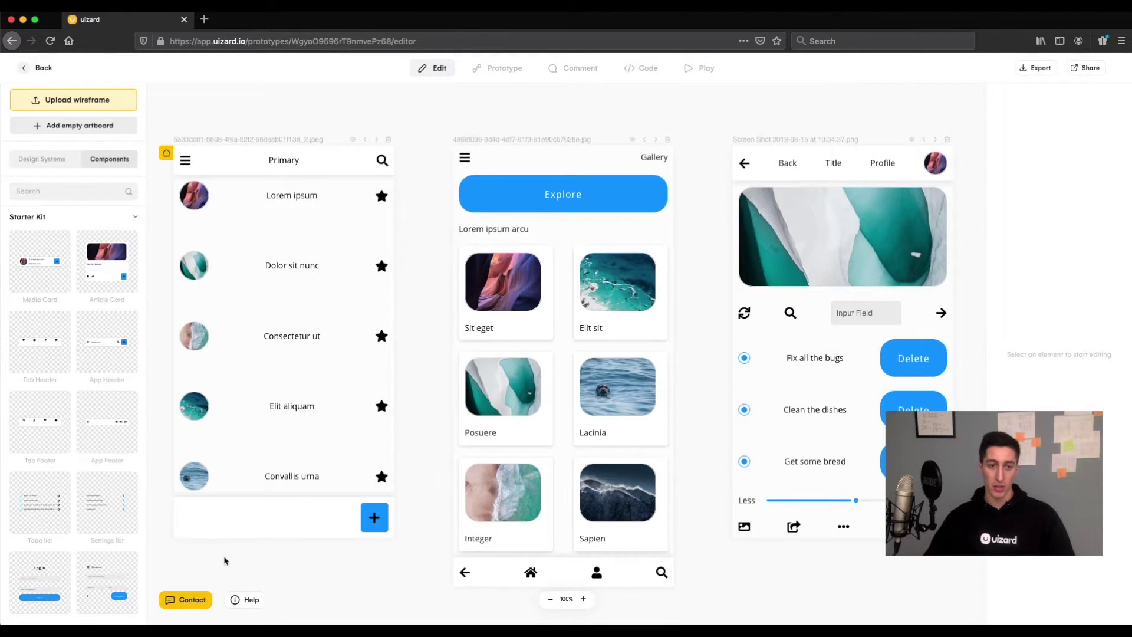
Drag a Button from the Buttons components beneath the list on the Primary screen.
{"action": "left_click", "coordinate": [253, 602]}
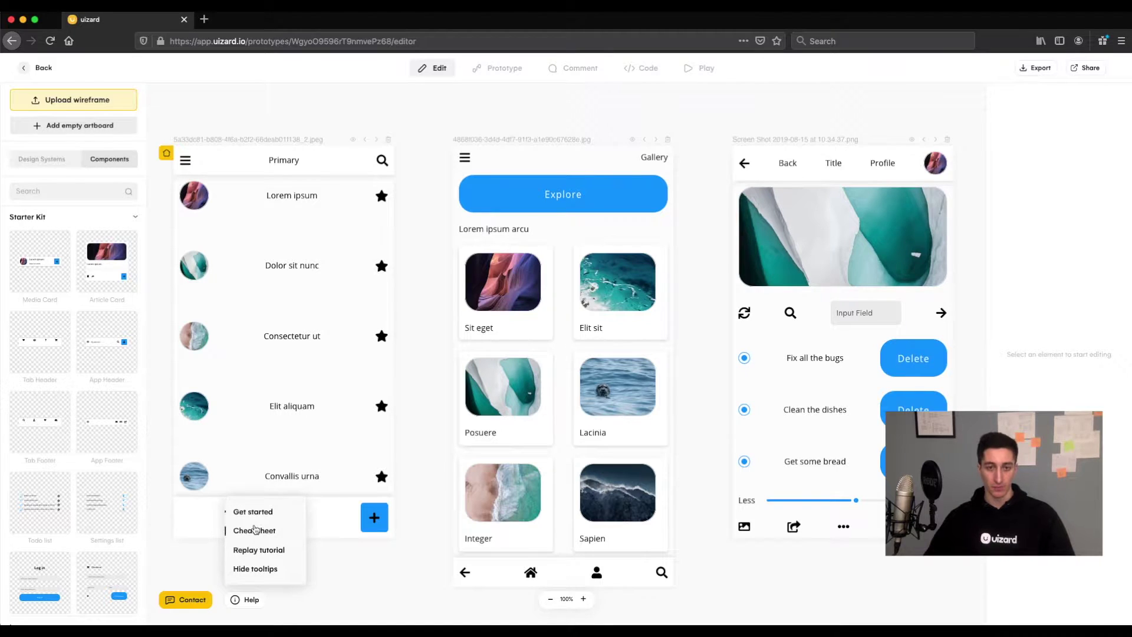
{"action": "left_click", "coordinate": [379, 578]}
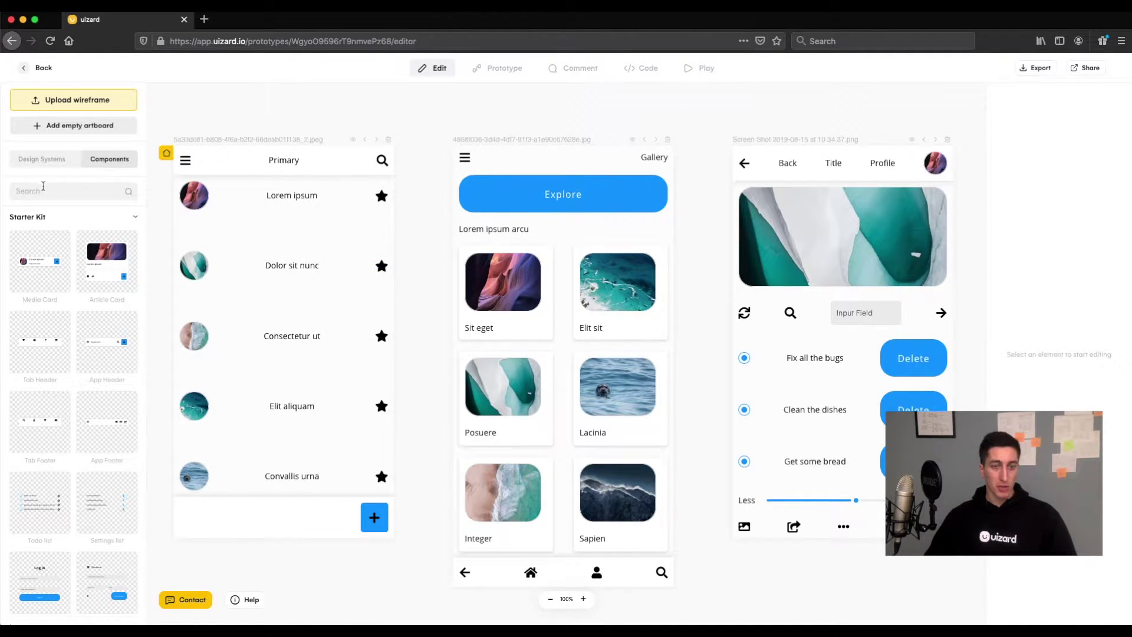
{"action": "left_click", "coordinate": [135, 217]}
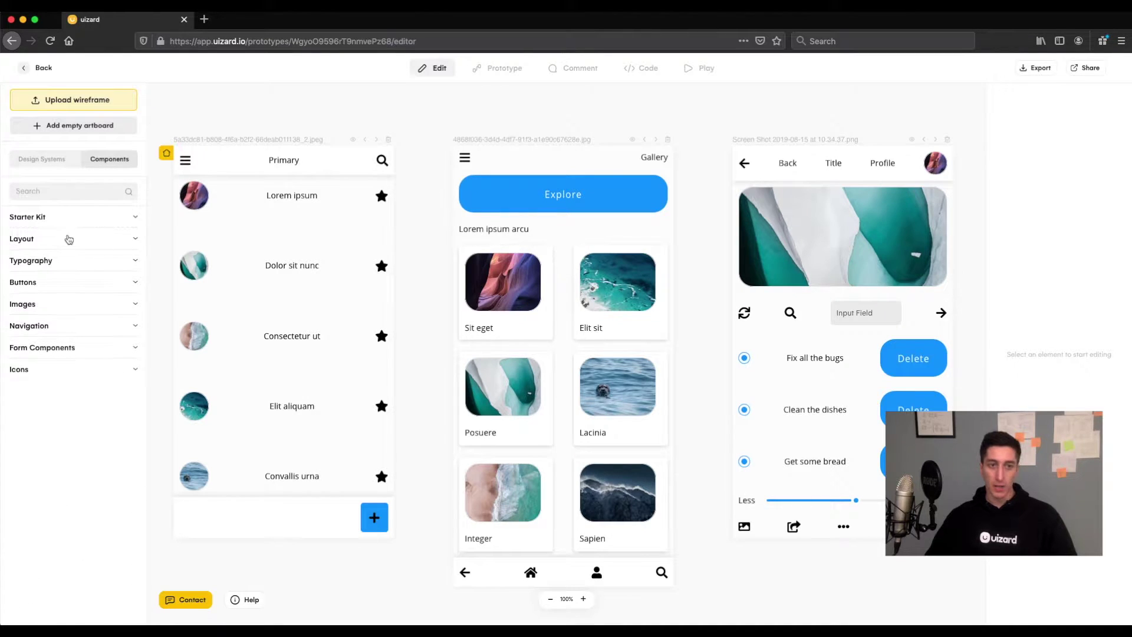
{"action": "left_click", "coordinate": [38, 286]}
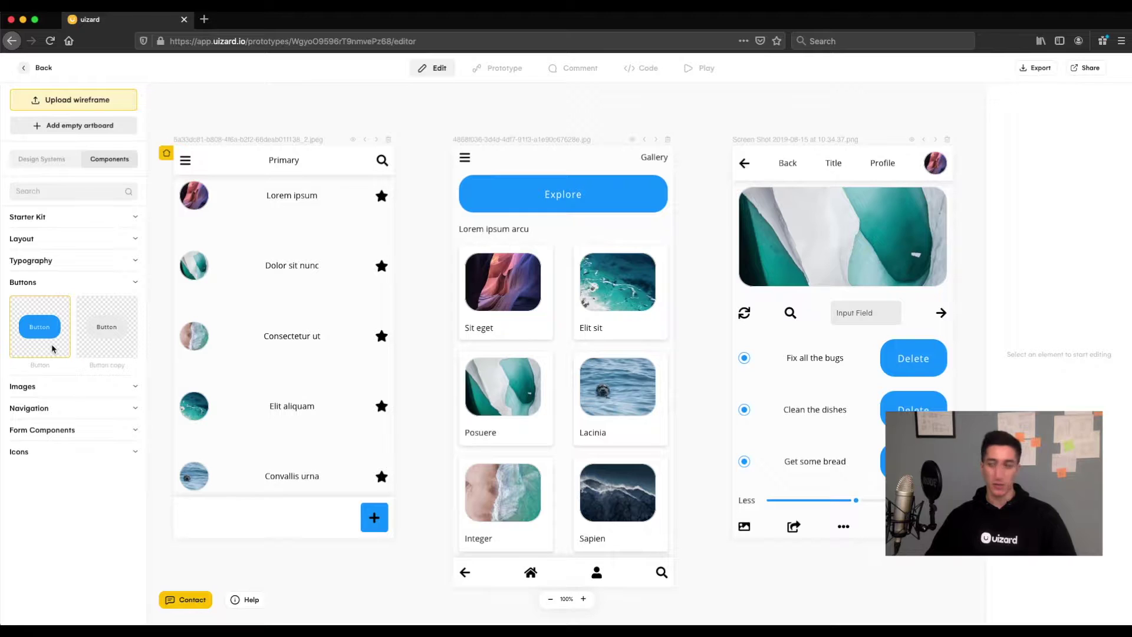
{"action": "left_click_drag", "start_coordinate": [52, 348], "coordinate": [261, 494]}
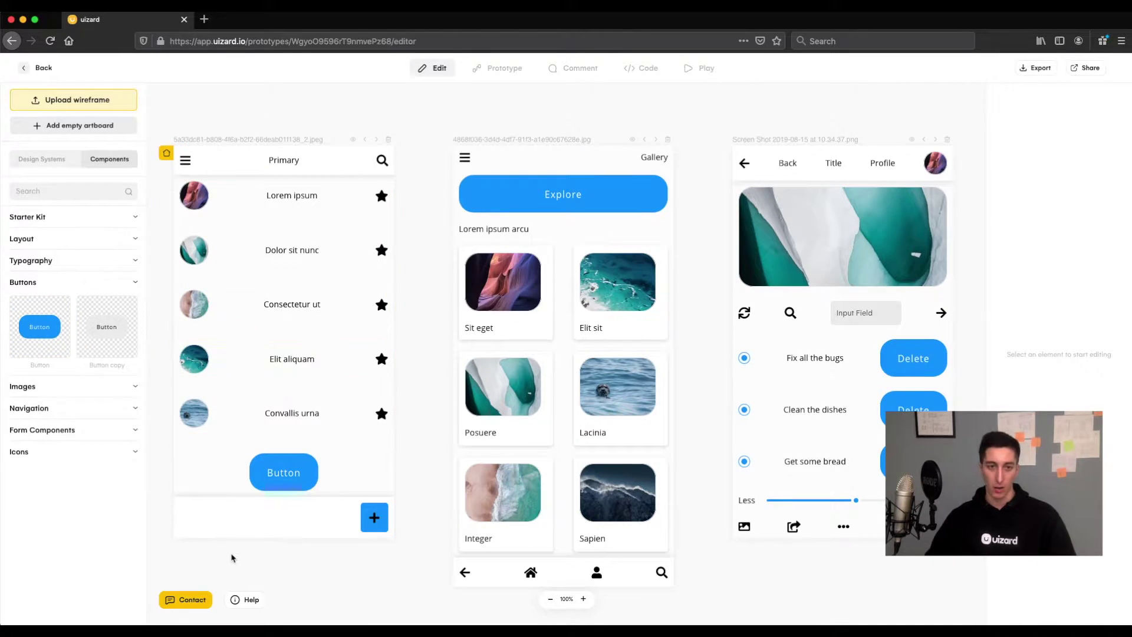
{"action": "left_click", "coordinate": [290, 480]}
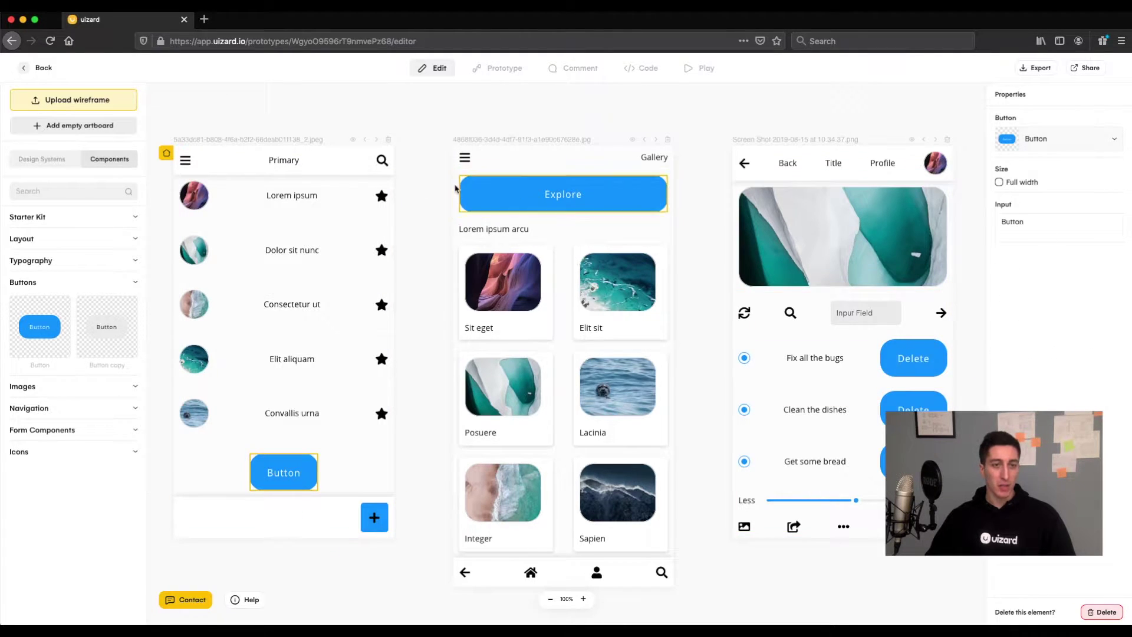
{"action": "left_click", "coordinate": [324, 118]}
Switch the prototype's design system to Green and dark.
{"action": "left_click", "coordinate": [42, 160]}
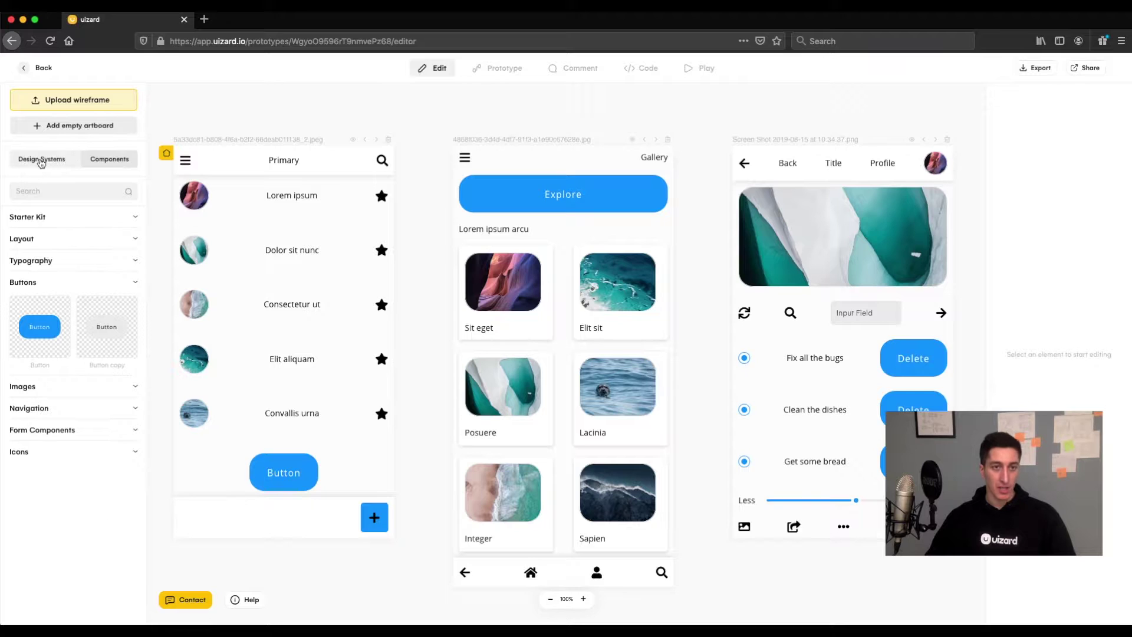
{"action": "scroll", "coordinate": [81, 348], "scroll_direction": "down", "scroll_amount": 2}
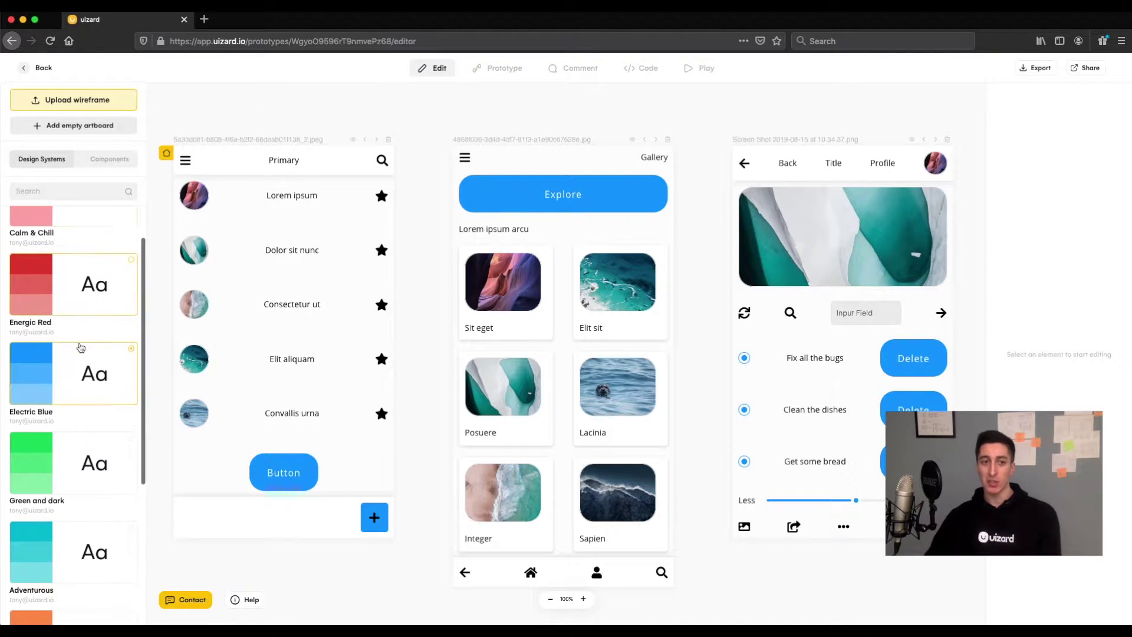
{"action": "left_click", "coordinate": [66, 451]}
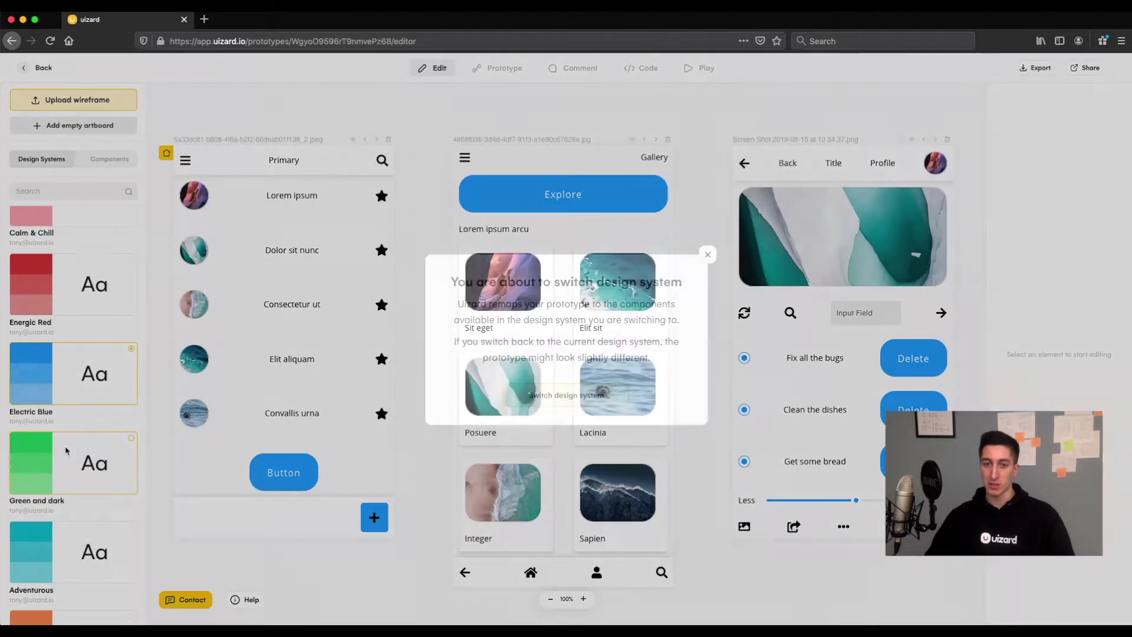
{"action": "left_click", "coordinate": [603, 397]}
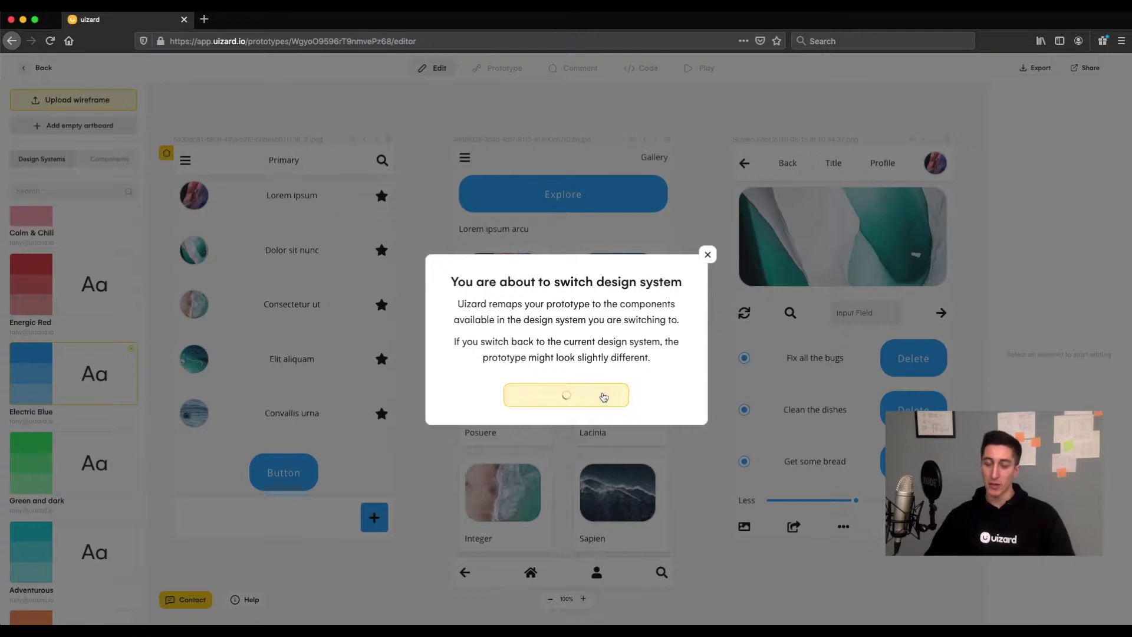
{"action": "scroll", "coordinate": [444, 339], "scroll_direction": "right", "scroll_amount": 10}
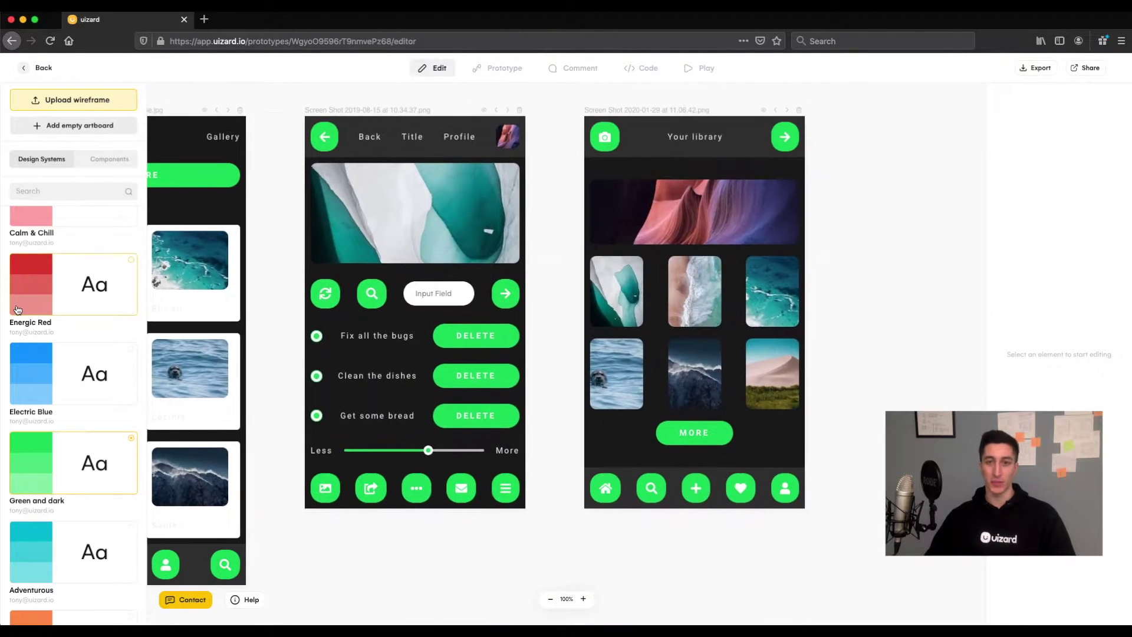
{"action": "scroll", "coordinate": [483, 414], "scroll_direction": "left", "scroll_amount": 10}
{"action": "left_click_drag", "start_coordinate": [483, 414], "coordinate": [543, 387]}
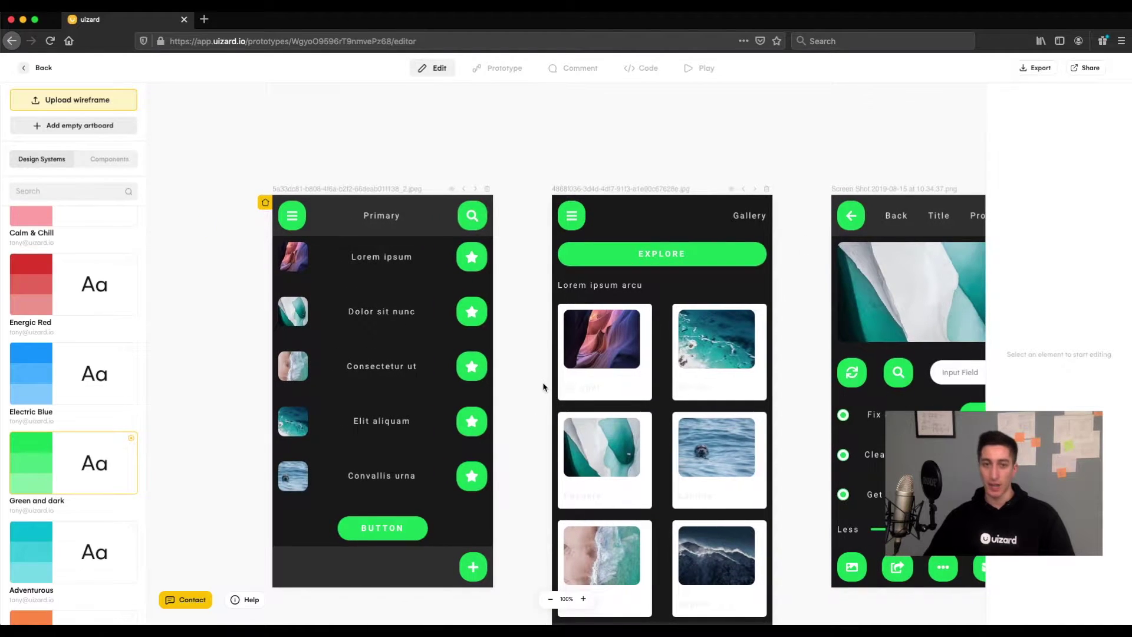
Restyle the screens in Energic Red and return to the Prototypes list.
{"action": "left_click", "coordinate": [76, 260]}
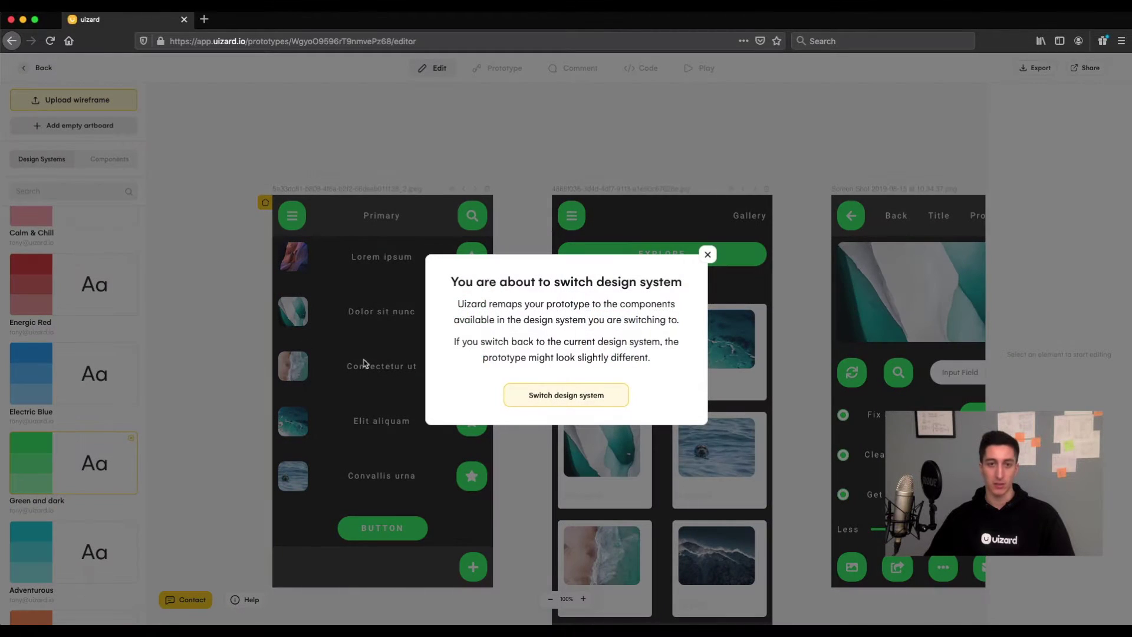
{"action": "left_click", "coordinate": [582, 399]}
{"action": "left_click_drag", "start_coordinate": [540, 388], "coordinate": [457, 310]}
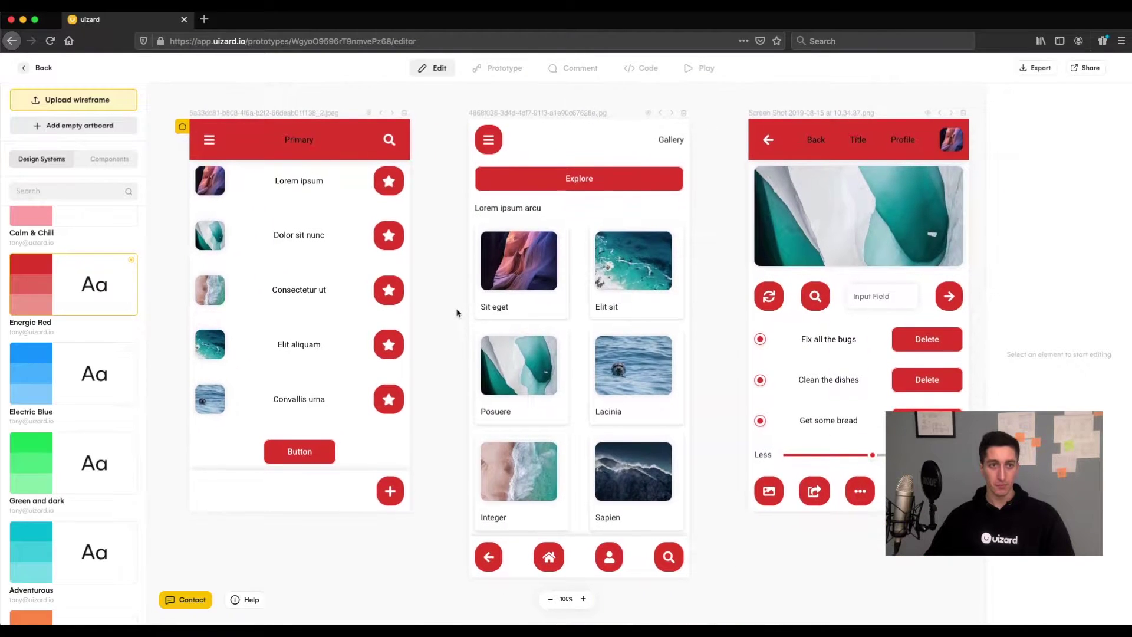
{"action": "left_click", "coordinate": [33, 68]}
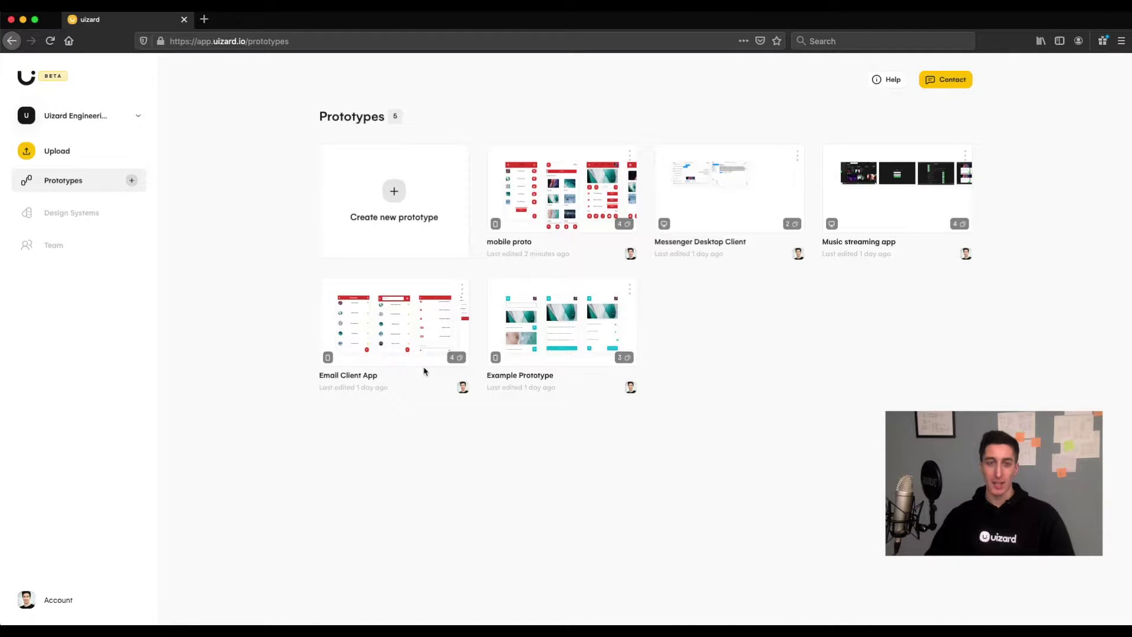
Dismiss the new prototype form and open Calm & Chill from the Design Systems page.
{"action": "left_click", "coordinate": [412, 248]}
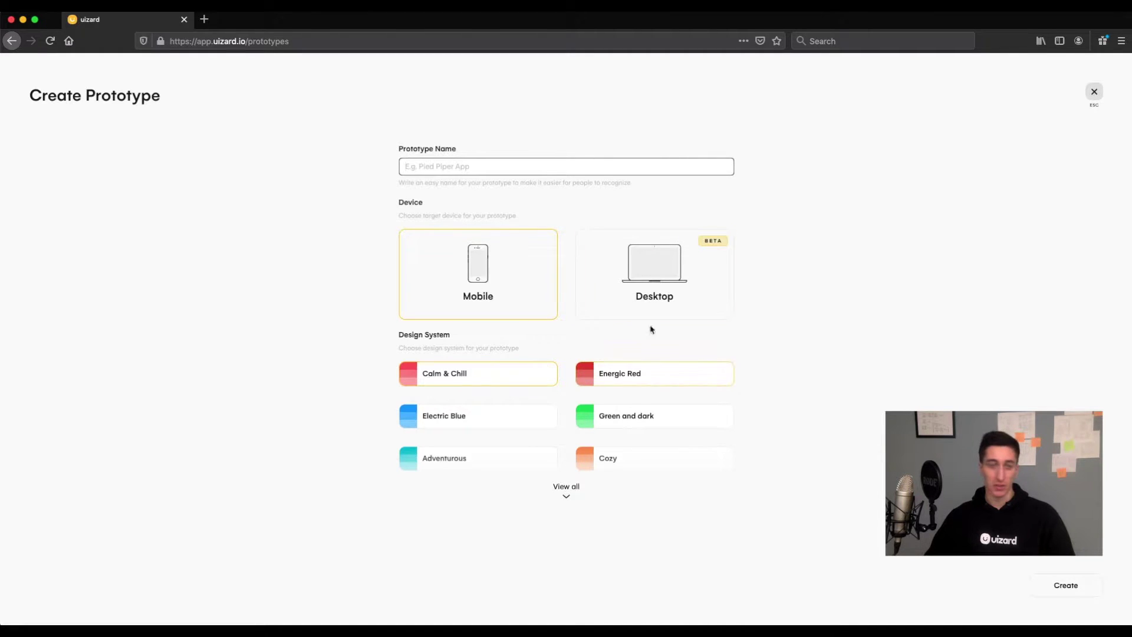
{"action": "left_click", "coordinate": [1095, 92]}
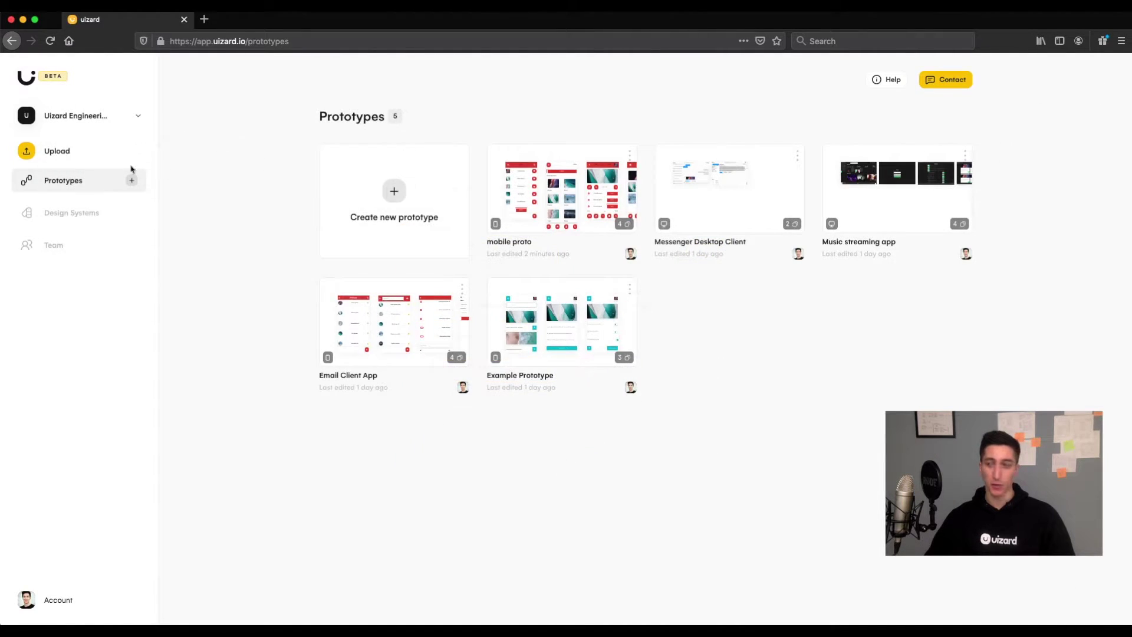
{"action": "left_click", "coordinate": [76, 217]}
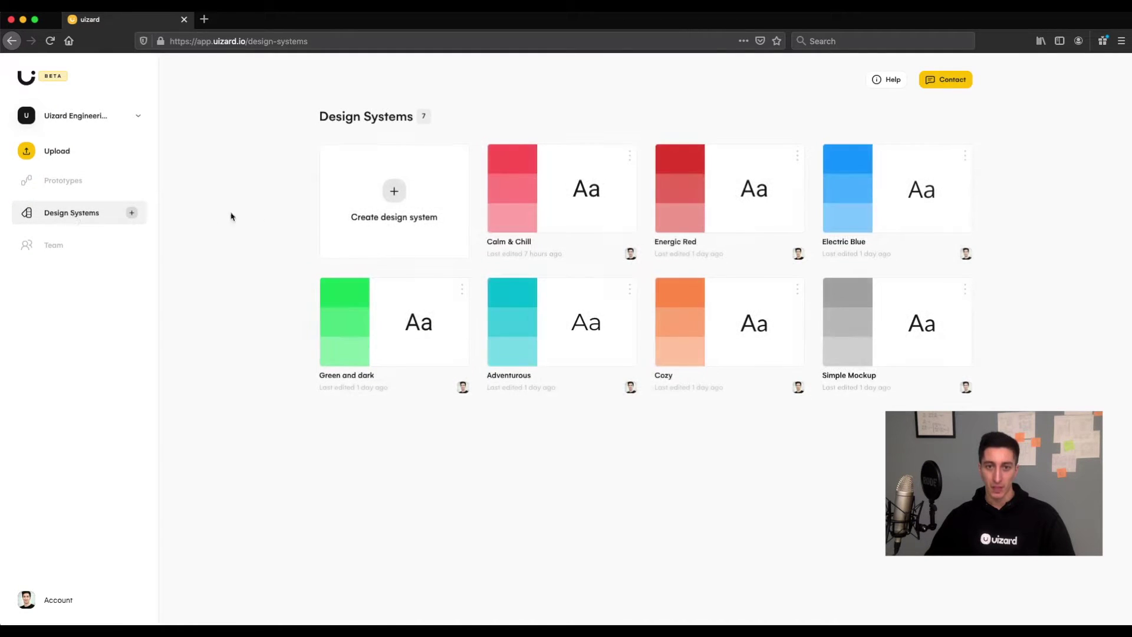
{"action": "left_click", "coordinate": [553, 179]}
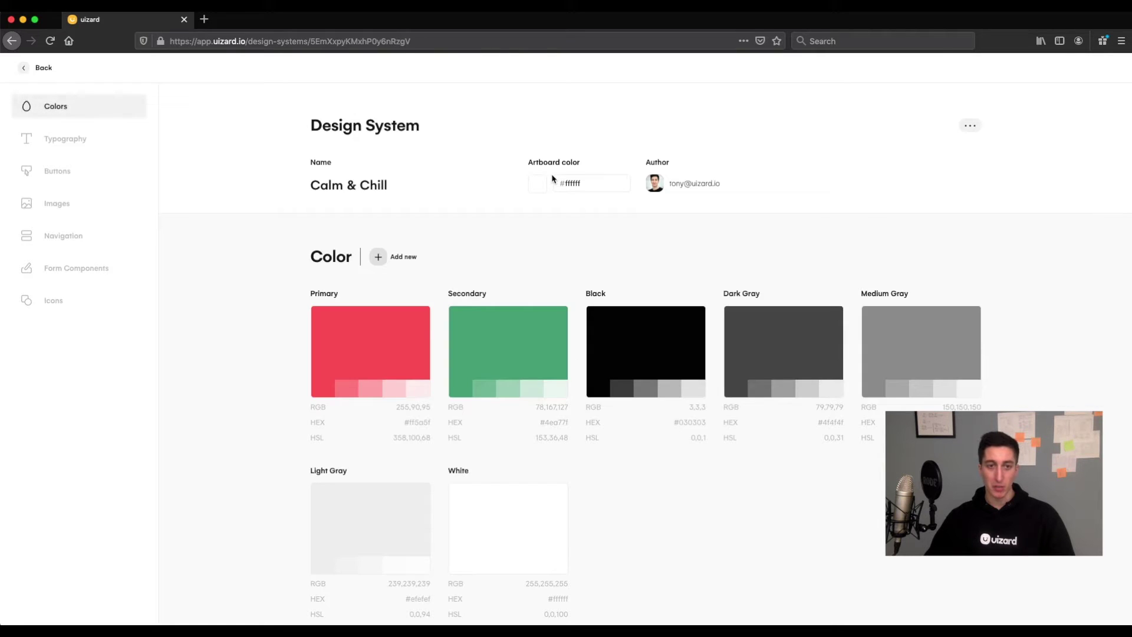
Review Calm & Chill's Colors, Typography, Buttons, Images and Form Components, then return to Design Systems.
{"action": "scroll", "coordinate": [566, 241], "scroll_direction": "down", "scroll_amount": 3}
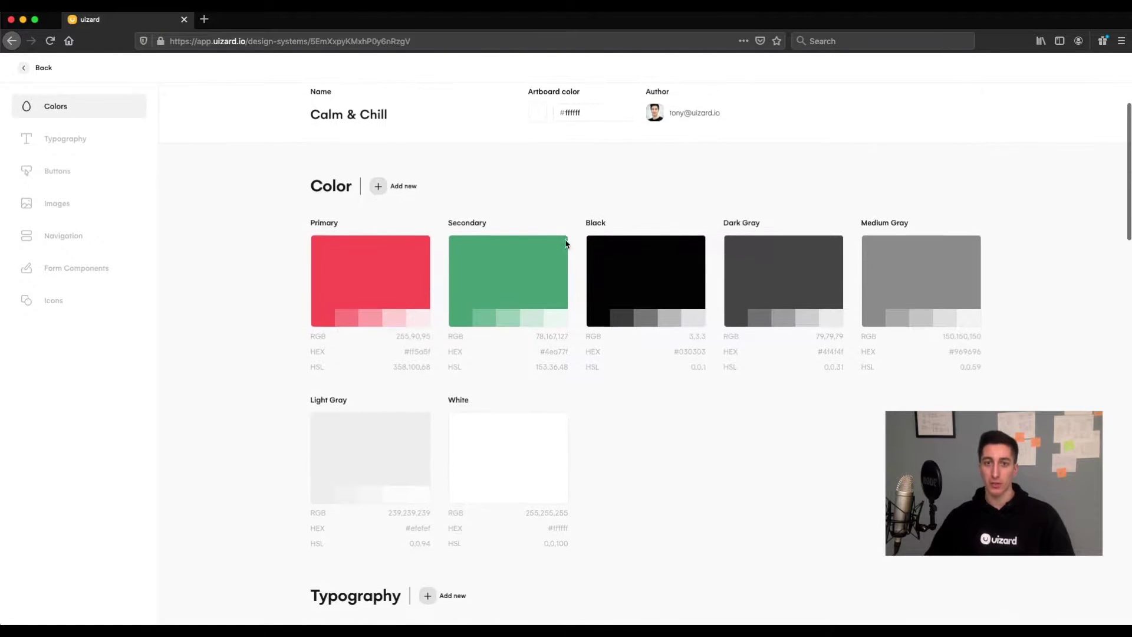
{"action": "scroll", "coordinate": [665, 351], "scroll_direction": "down", "scroll_amount": 6}
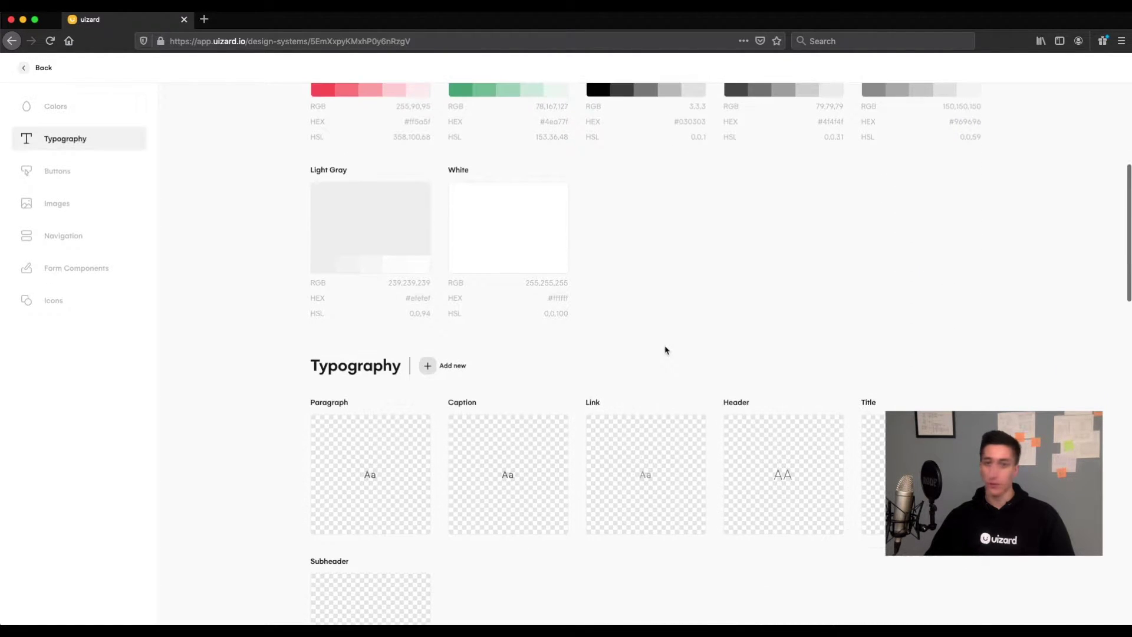
{"action": "scroll", "coordinate": [665, 350], "scroll_direction": "down", "scroll_amount": 6}
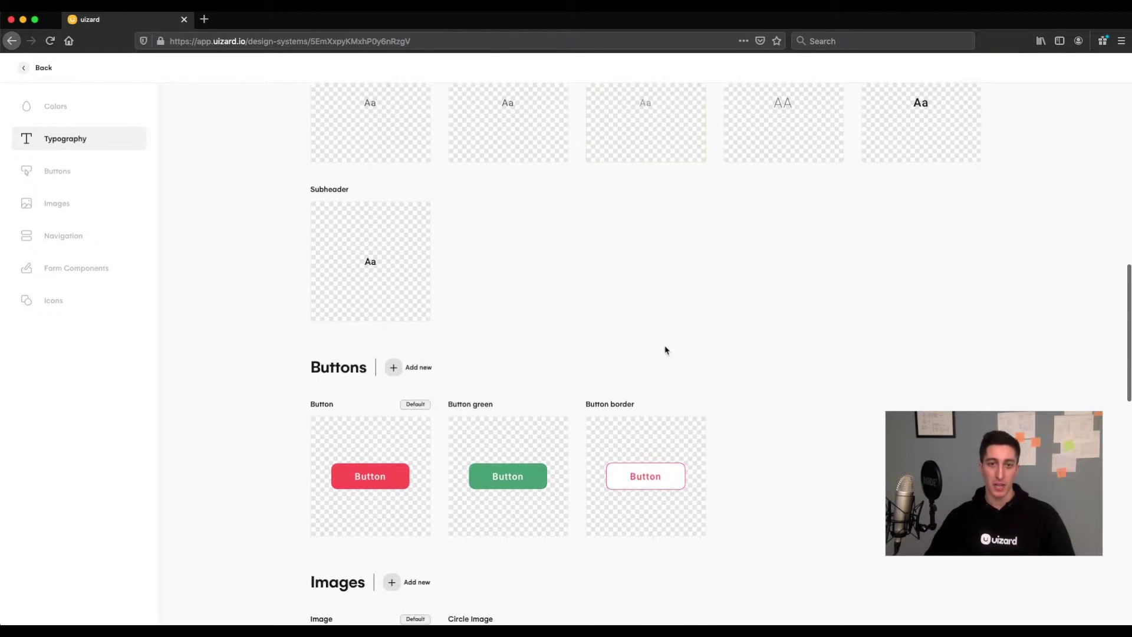
{"action": "scroll", "coordinate": [665, 350], "scroll_direction": "down", "scroll_amount": 5}
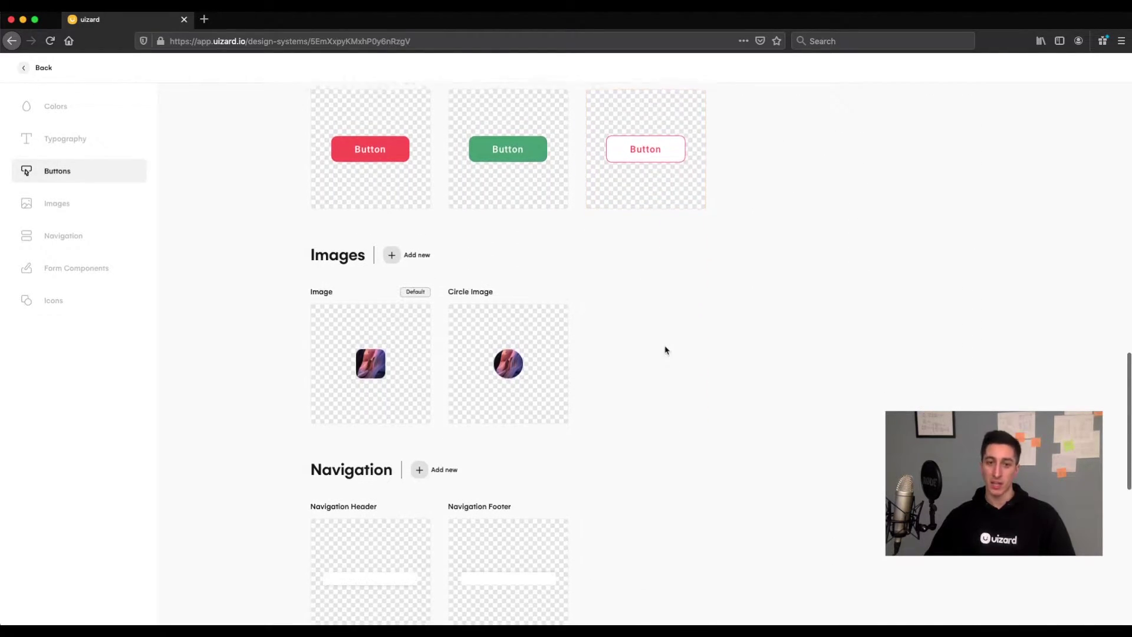
{"action": "scroll", "coordinate": [665, 351], "scroll_direction": "down", "scroll_amount": 7}
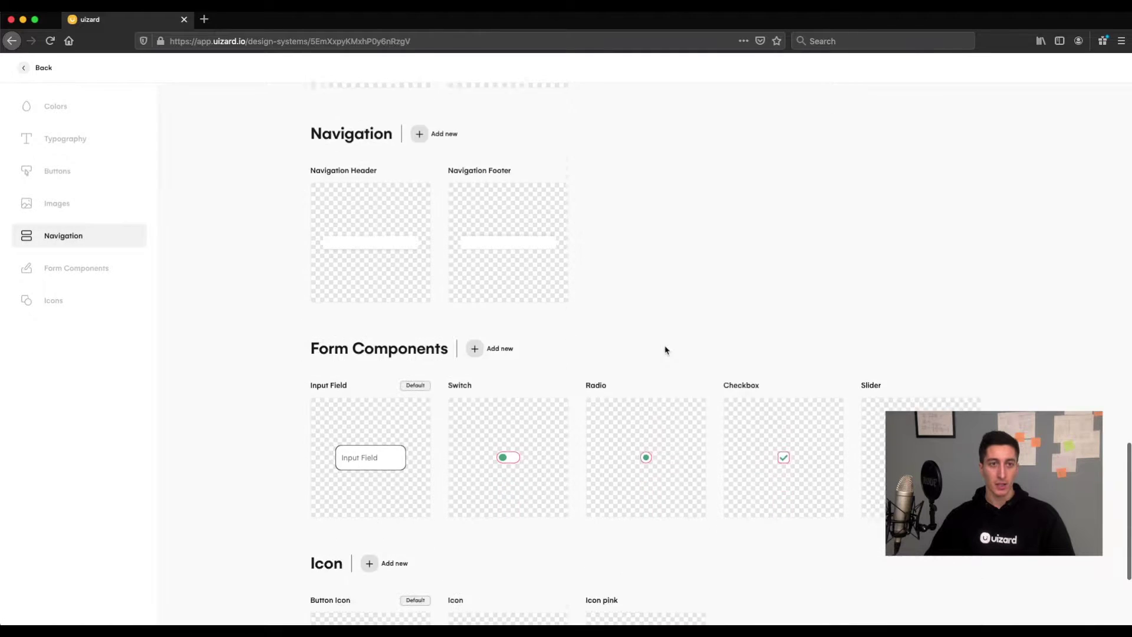
{"action": "scroll", "coordinate": [666, 351], "scroll_direction": "up", "scroll_amount": 20}
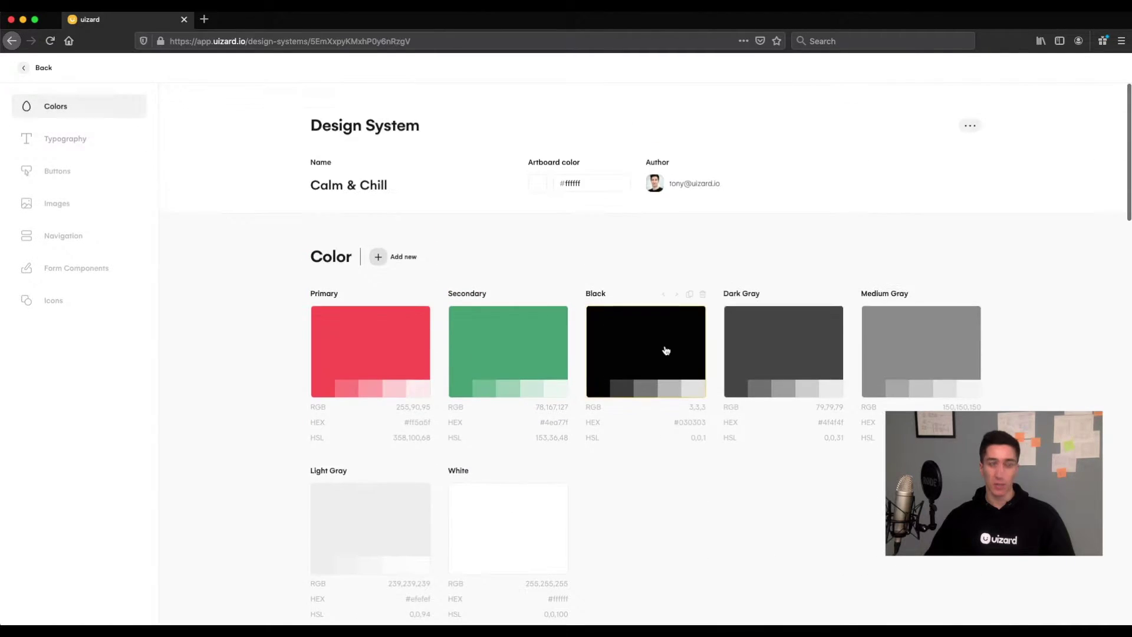
{"action": "left_click", "coordinate": [36, 66]}
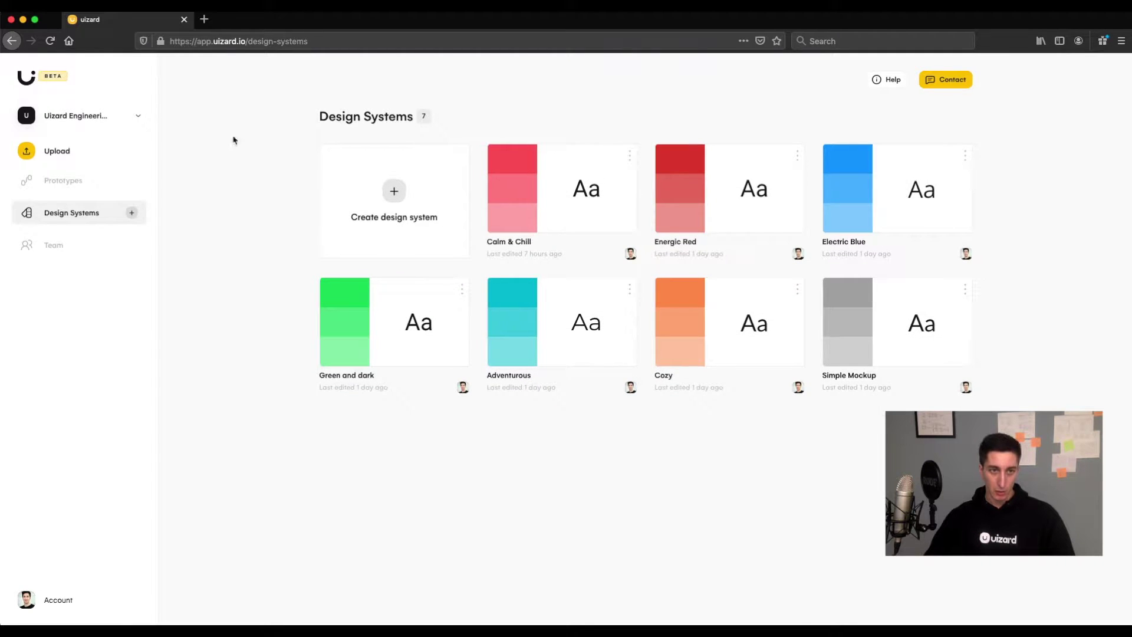
Create a Desktop prototype named 'Booking app proto' with the Calm & Chill design system.
{"action": "left_click", "coordinate": [73, 183]}
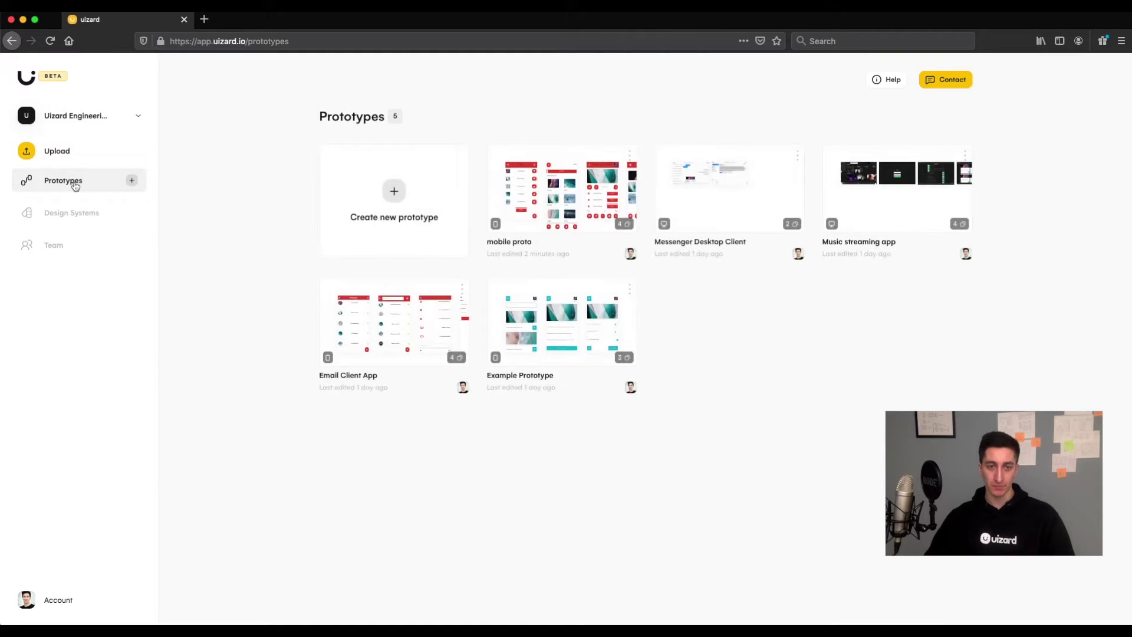
{"action": "left_click", "coordinate": [397, 234]}
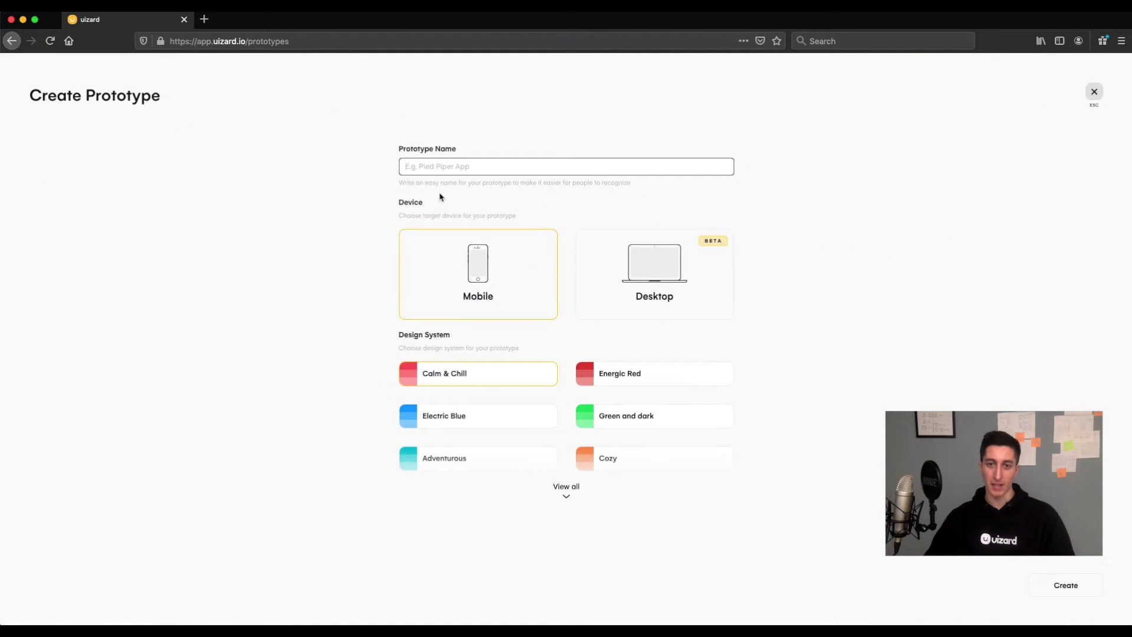
{"action": "left_click", "coordinate": [590, 248]}
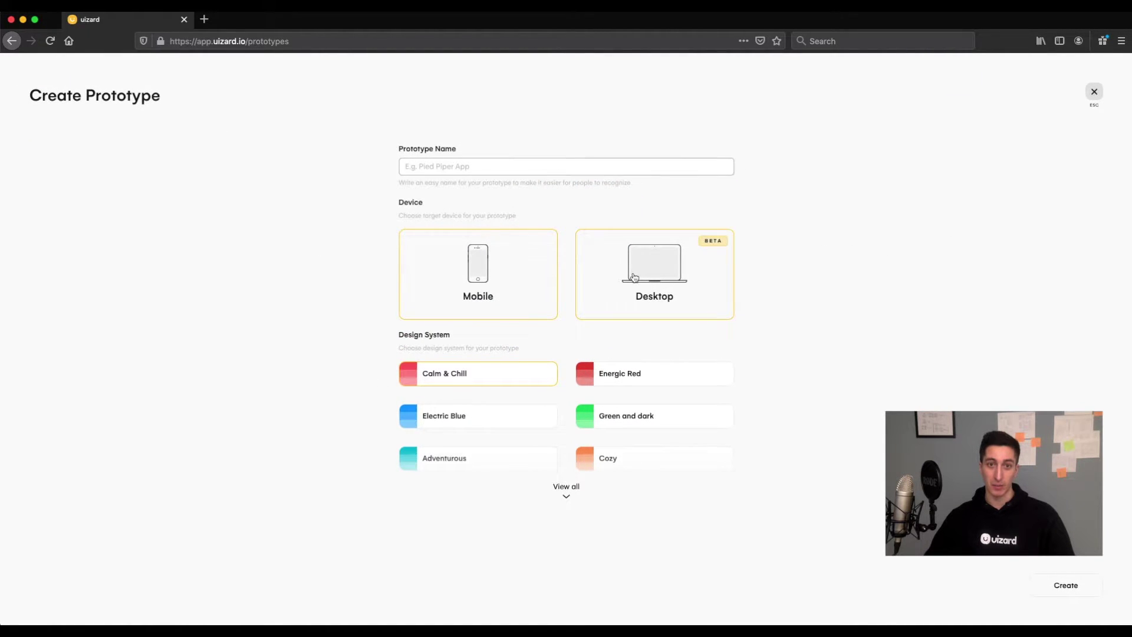
{"action": "left_click", "coordinate": [484, 171]}
{"action": "type", "text": "Booking app proto"}
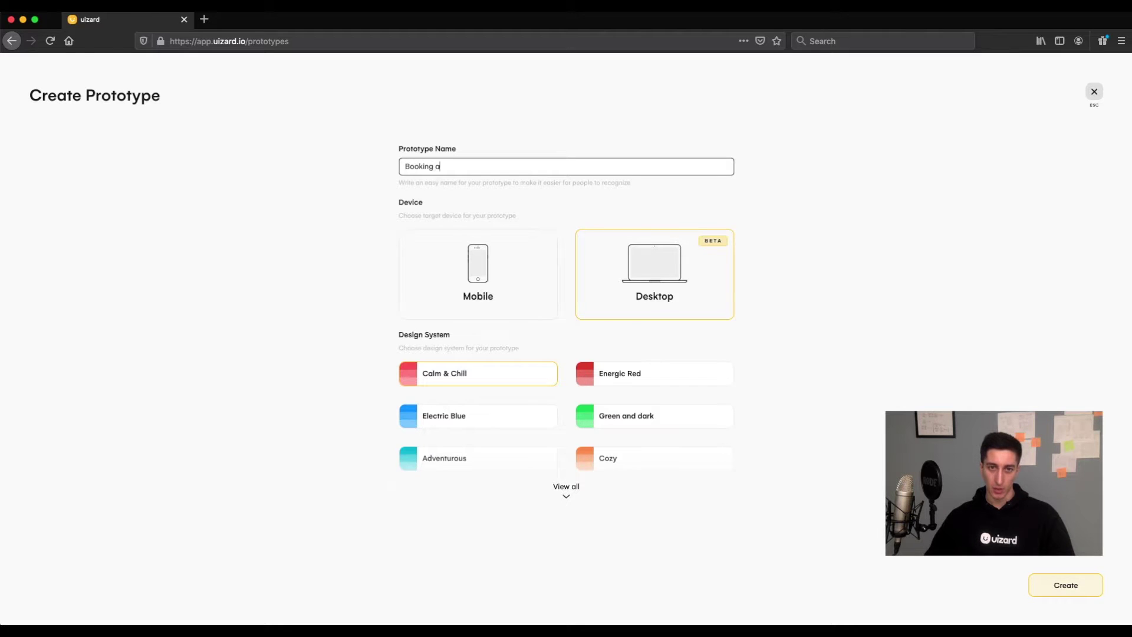
{"action": "left_click", "coordinate": [426, 366]}
{"action": "left_click", "coordinate": [1038, 583]}
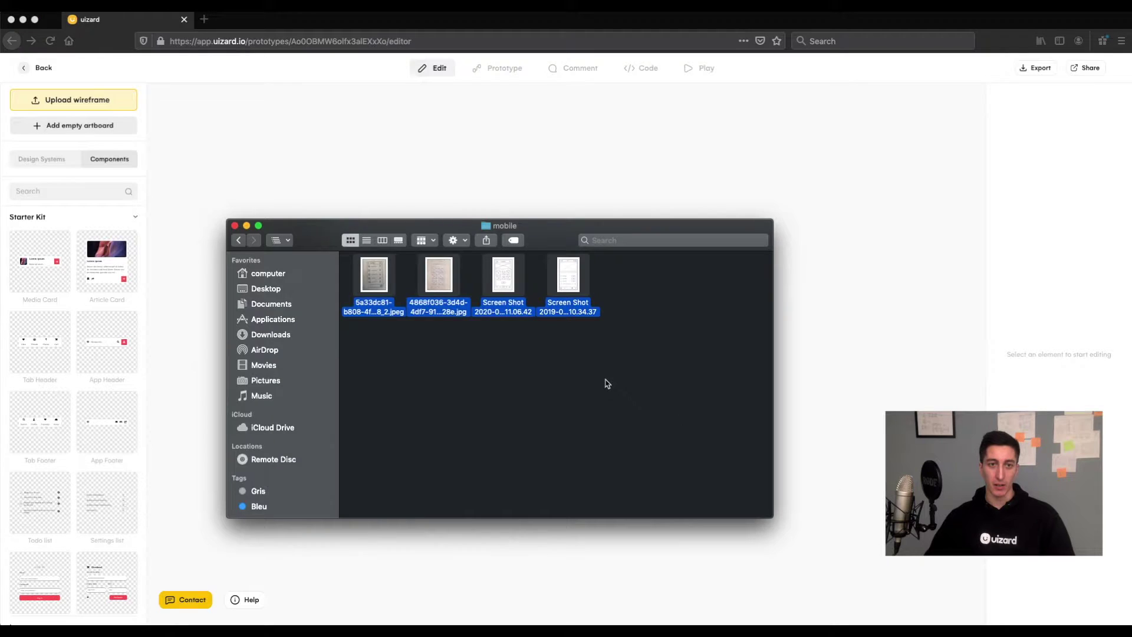
Preview the booking-site Screen Shot from the wireframes folder and upload it to the canvas.
{"action": "left_click", "coordinate": [607, 384]}
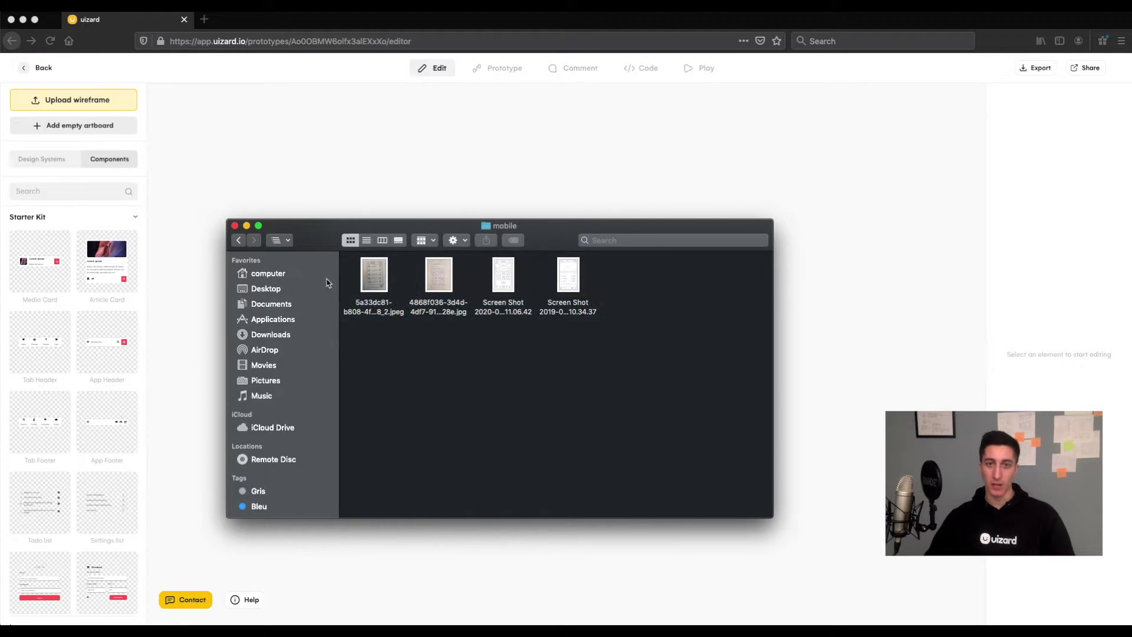
{"action": "left_click", "coordinate": [238, 240]}
{"action": "left_click", "coordinate": [458, 299]}
{"action": "key", "text": "space"}
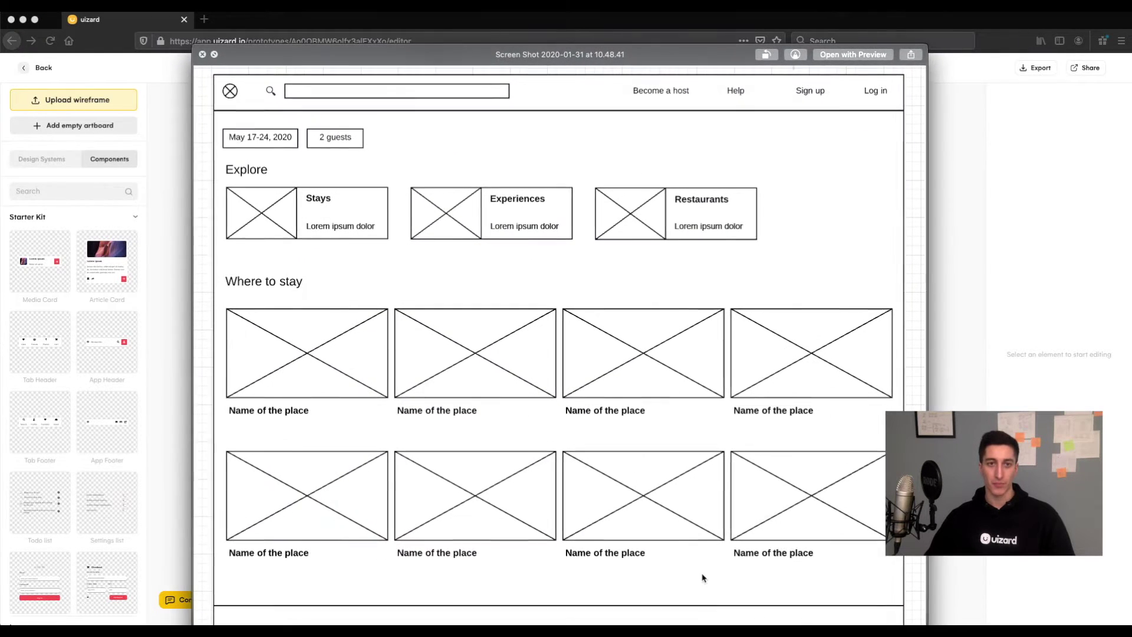
{"action": "left_click_drag", "start_coordinate": [817, 567], "coordinate": [802, 548]}
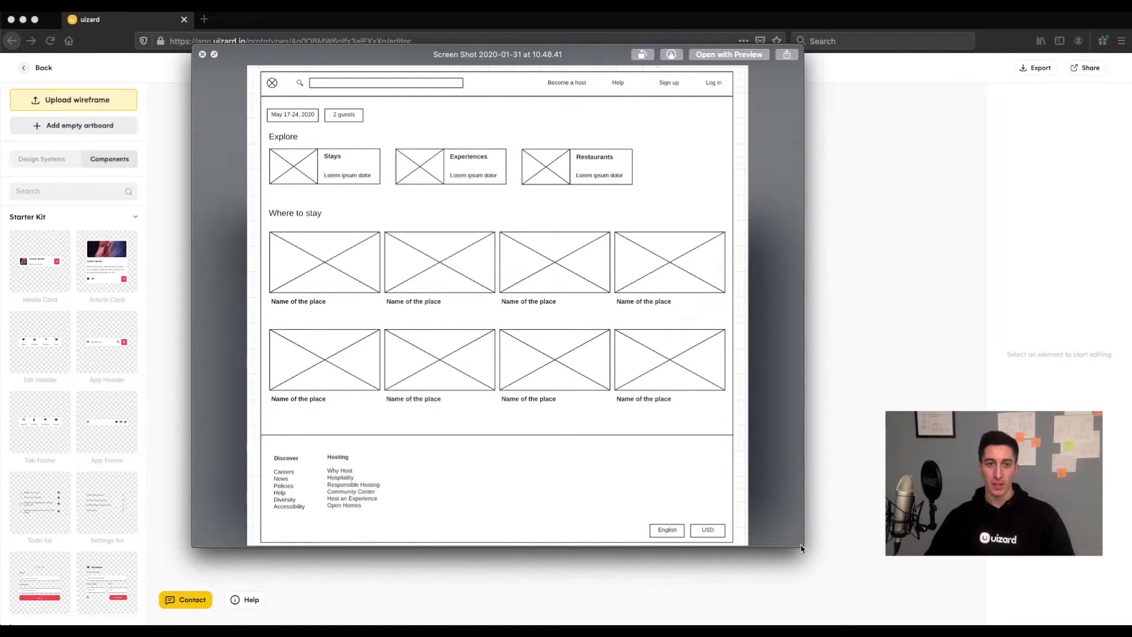
{"action": "key", "text": "space"}
{"action": "left_click_drag", "start_coordinate": [447, 280], "coordinate": [454, 189]}
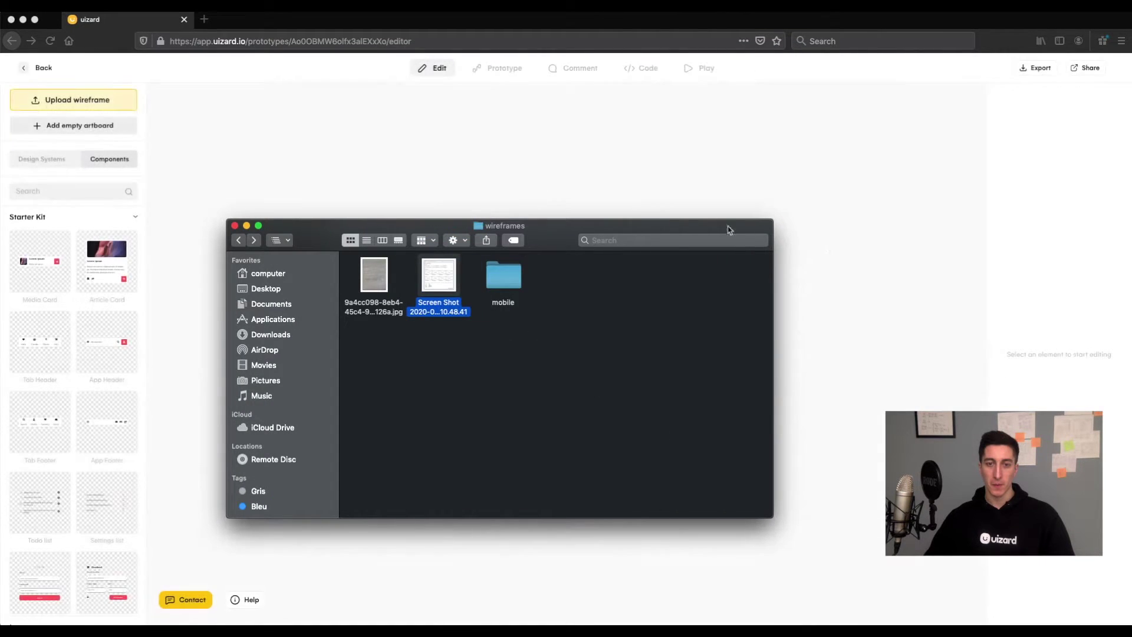
{"action": "left_click", "coordinate": [834, 246]}
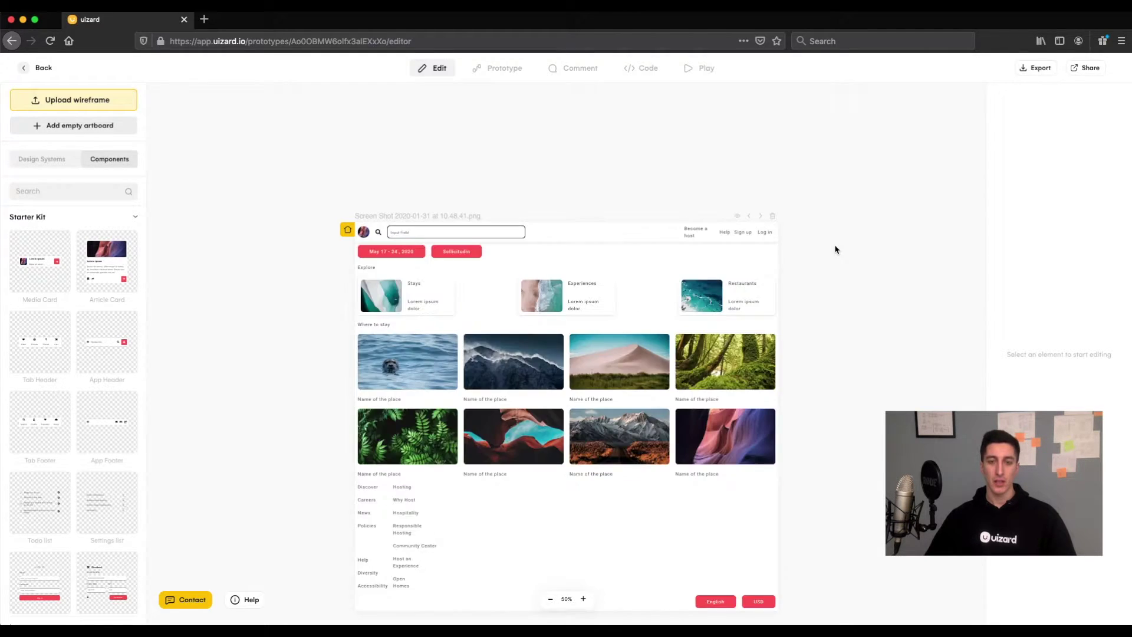
At 75% zoom, left-align the Explore row's Stays, Experiences and Restaurants cards.
{"action": "scroll", "coordinate": [834, 248], "scroll_direction": "down", "scroll_amount": 3}
{"action": "scroll", "coordinate": [833, 248], "scroll_direction": "right", "scroll_amount": 3}
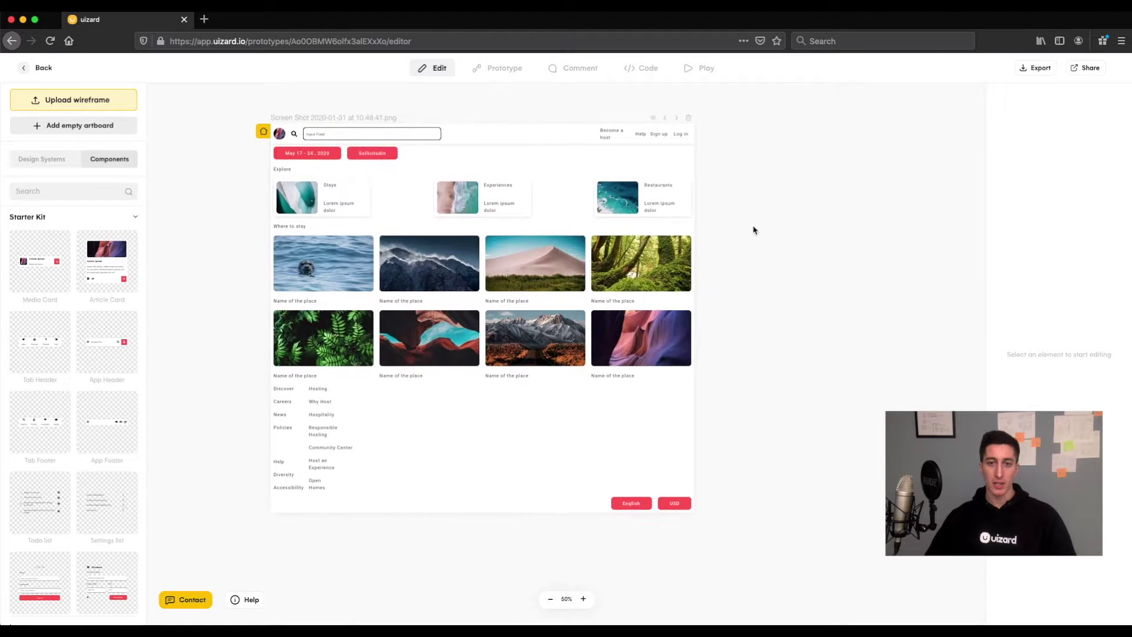
{"action": "left_click", "coordinate": [585, 601]}
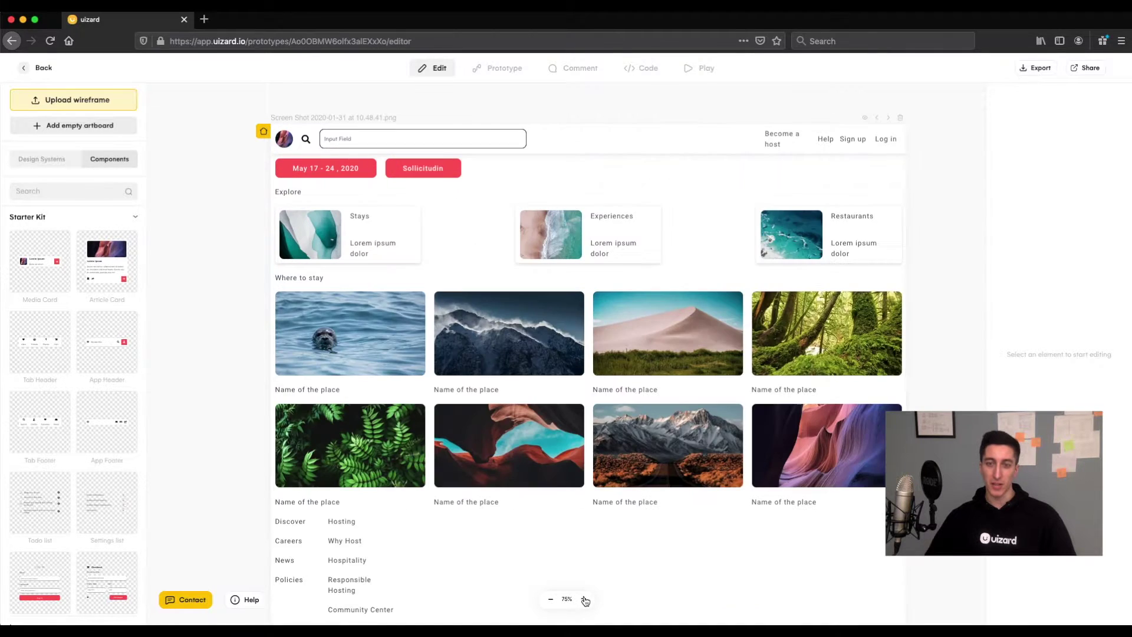
{"action": "scroll", "coordinate": [922, 248], "scroll_direction": "right", "scroll_amount": 2}
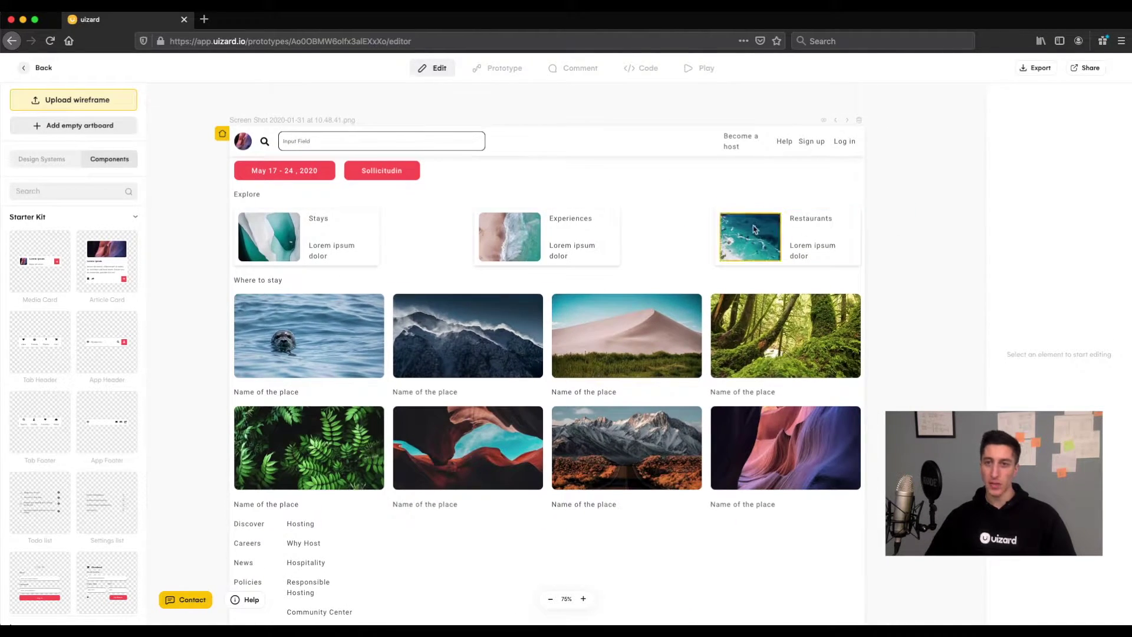
{"action": "left_click", "coordinate": [690, 236]}
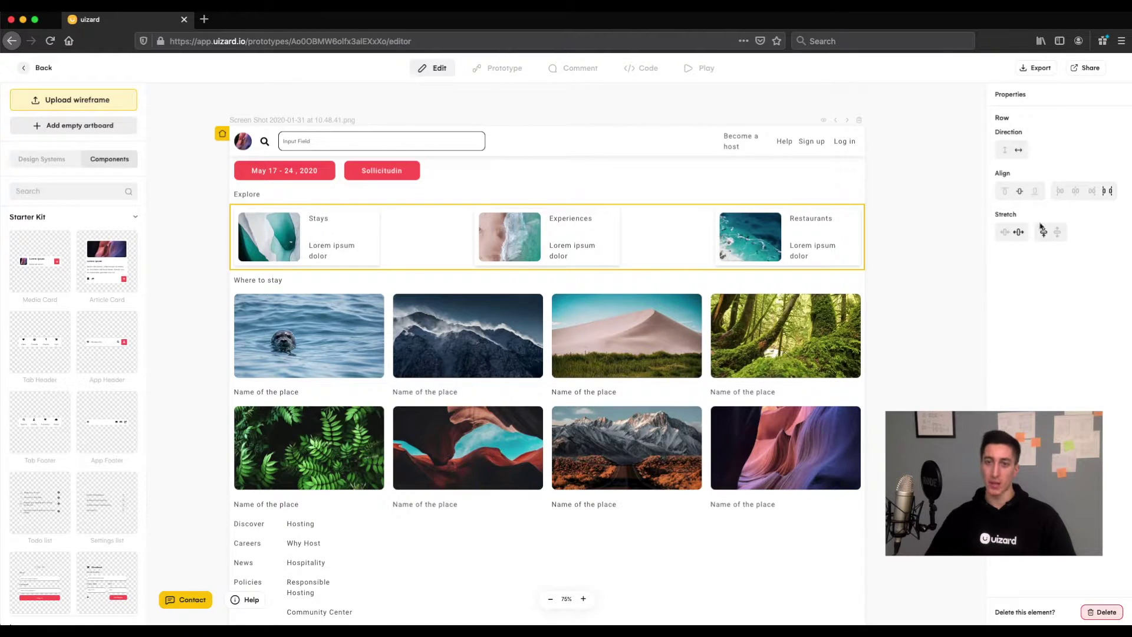
{"action": "left_click", "coordinate": [1061, 194]}
{"action": "left_click", "coordinate": [1076, 194]}
{"action": "left_click", "coordinate": [1093, 192]}
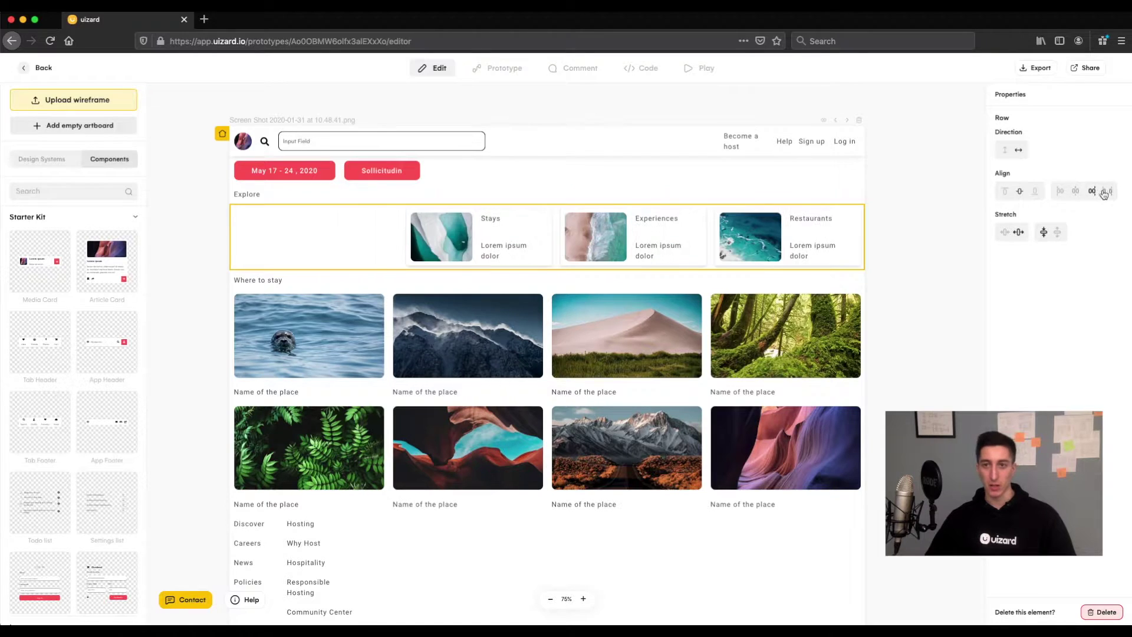
{"action": "left_click", "coordinate": [1108, 192]}
{"action": "left_click", "coordinate": [1051, 194]}
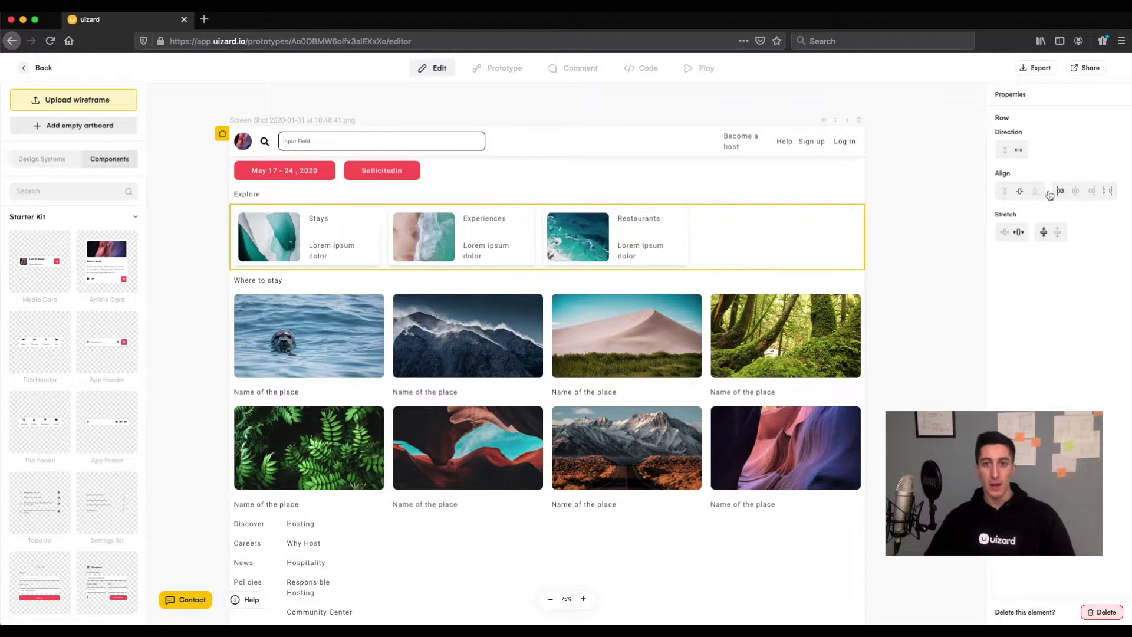
Apply the Title text style to the Stays, Experiences and Restaurants card labels.
{"action": "left_click", "coordinate": [938, 222]}
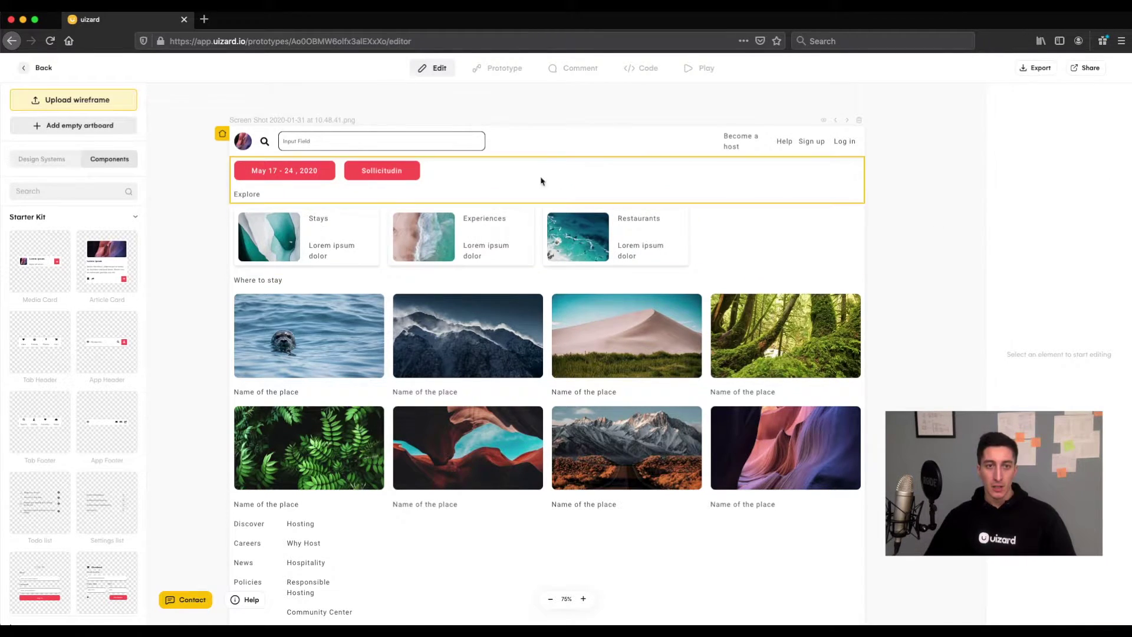
{"action": "left_click", "coordinate": [320, 220]}
{"action": "left_click", "coordinate": [1043, 140]}
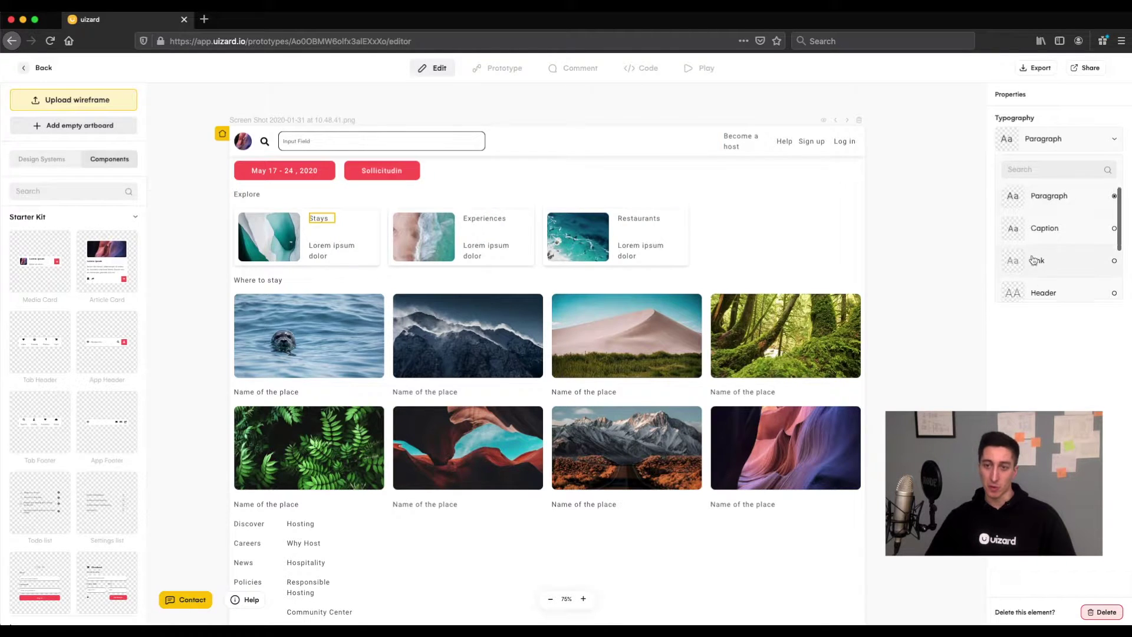
{"action": "scroll", "coordinate": [1033, 259], "scroll_direction": "down", "scroll_amount": 2}
{"action": "left_click", "coordinate": [1034, 289]}
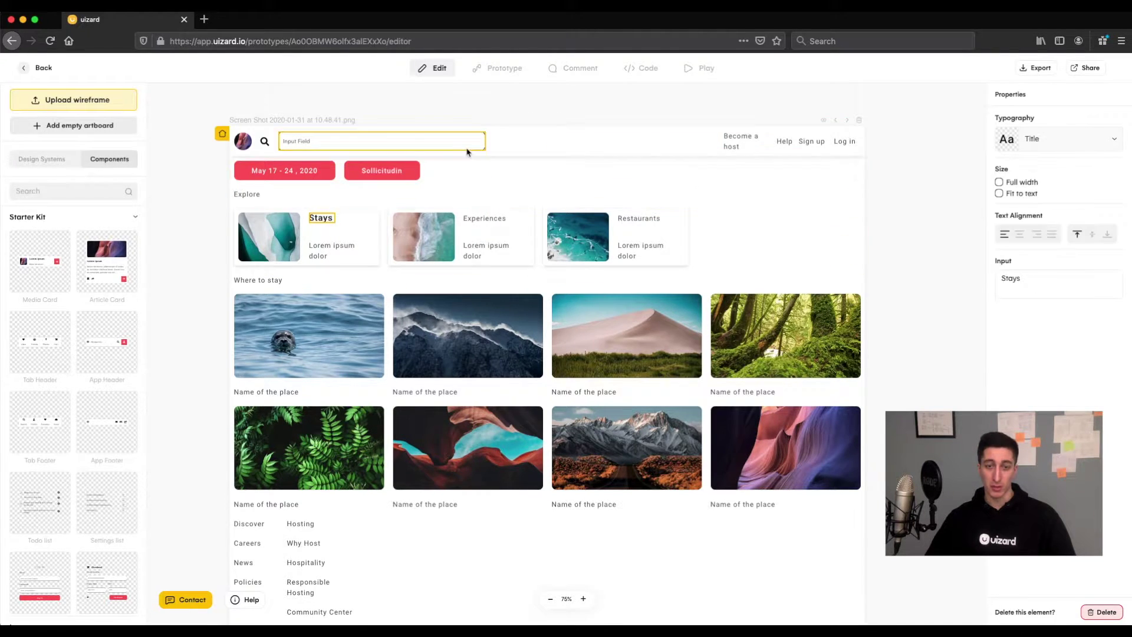
{"action": "left_click", "coordinate": [501, 222]}
{"action": "left_click", "coordinate": [1089, 142]}
{"action": "scroll", "coordinate": [1046, 274], "scroll_direction": "down", "scroll_amount": 2}
{"action": "left_click", "coordinate": [1050, 253]}
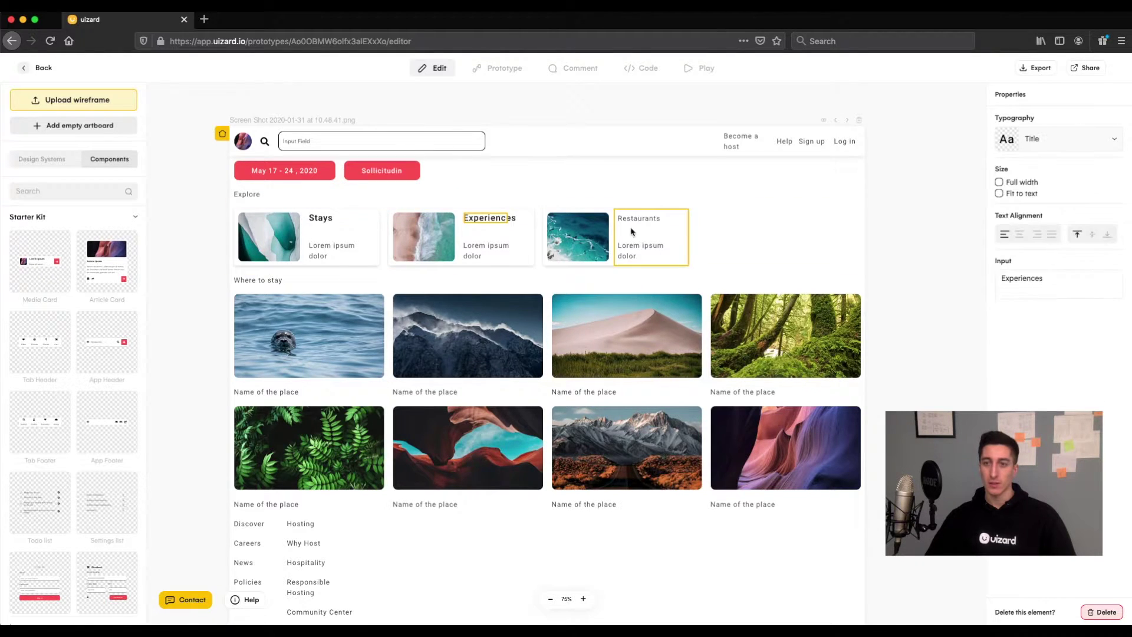
{"action": "left_click", "coordinate": [640, 218]}
{"action": "left_click", "coordinate": [1085, 144]}
{"action": "scroll", "coordinate": [1070, 236], "scroll_direction": "down", "scroll_amount": 2}
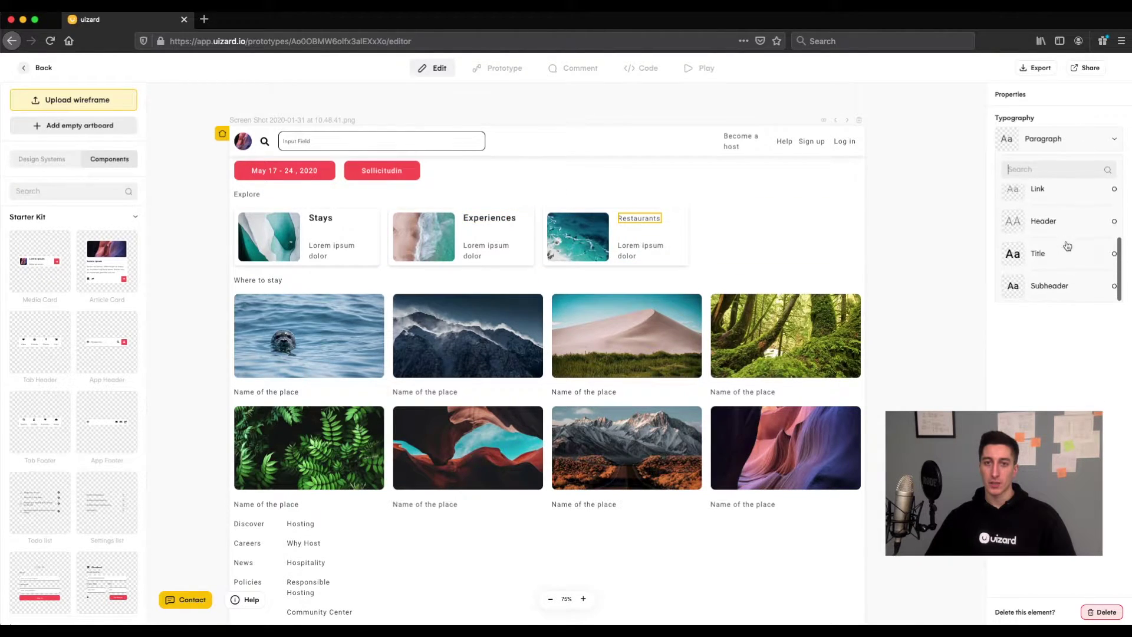
{"action": "left_click", "coordinate": [1050, 258]}
Make the Become a host link fit to text on one line.
{"action": "left_click", "coordinate": [746, 146]}
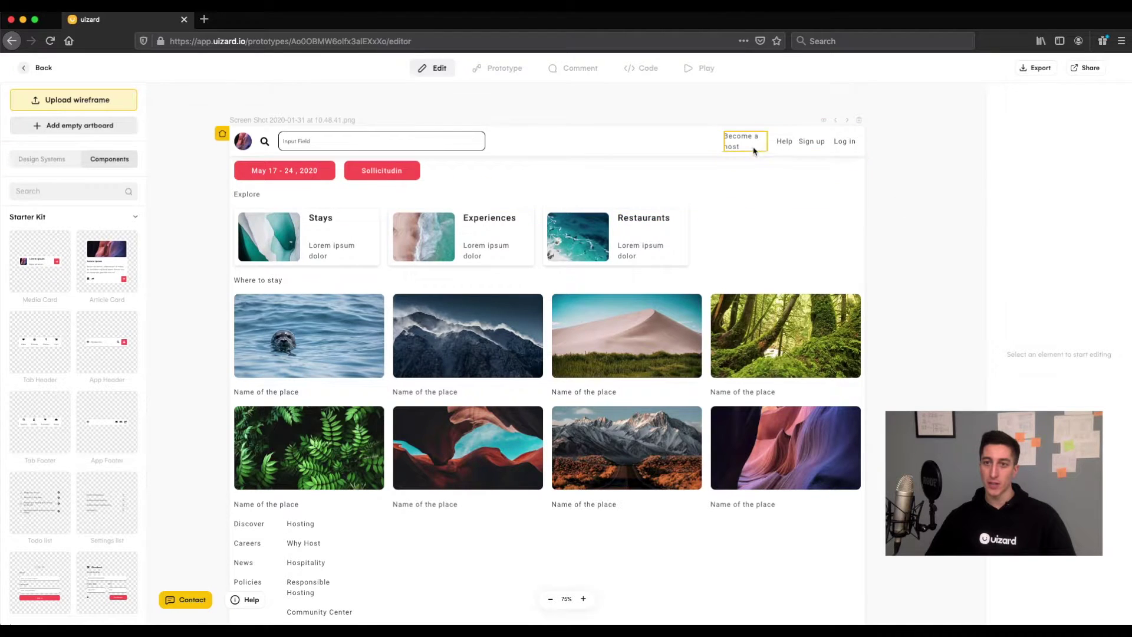
{"action": "left_click", "coordinate": [1023, 199]}
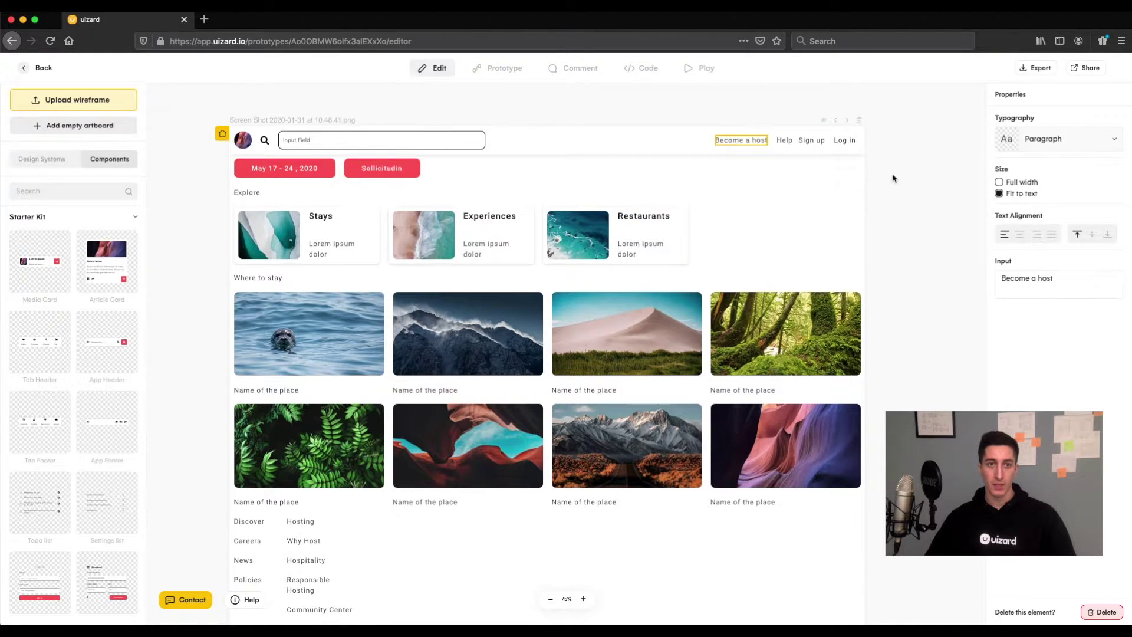
{"action": "left_click", "coordinate": [891, 178]}
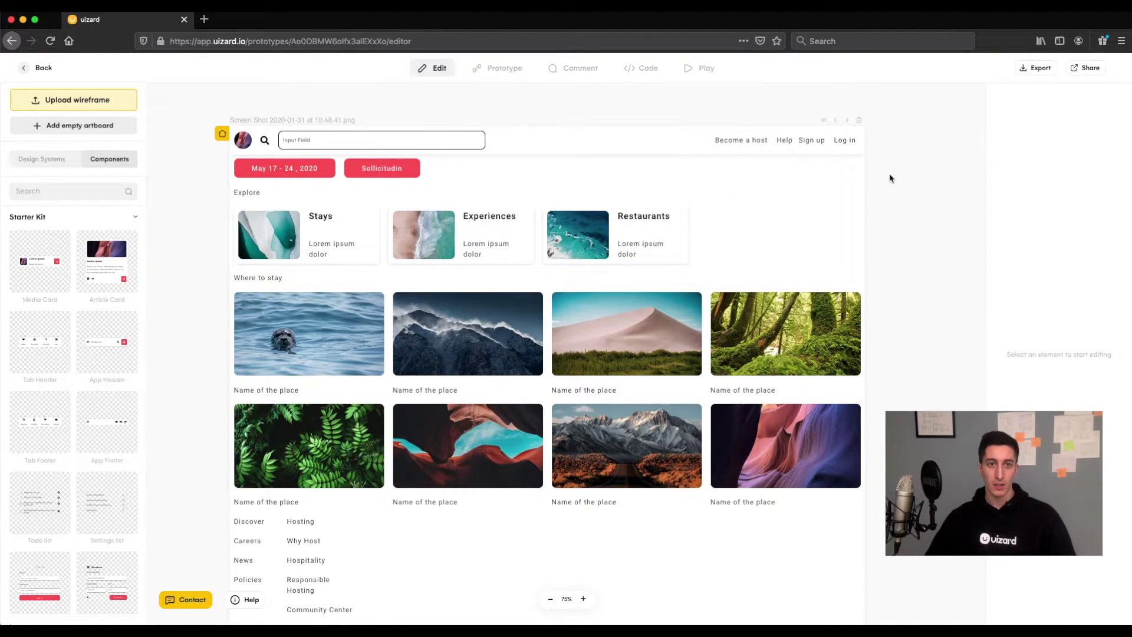
Change the Sollicitudin button's label to '2 guests'.
{"action": "left_click", "coordinate": [400, 176]}
{"action": "double_click", "coordinate": [1061, 234]}
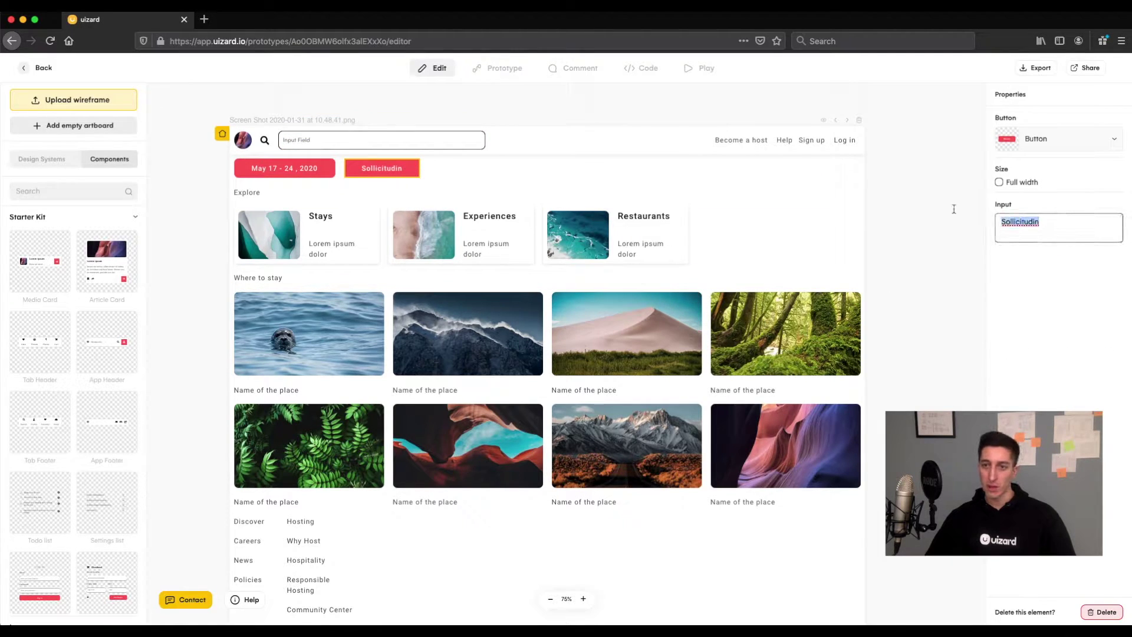
{"action": "type", "text": "2 guests"}
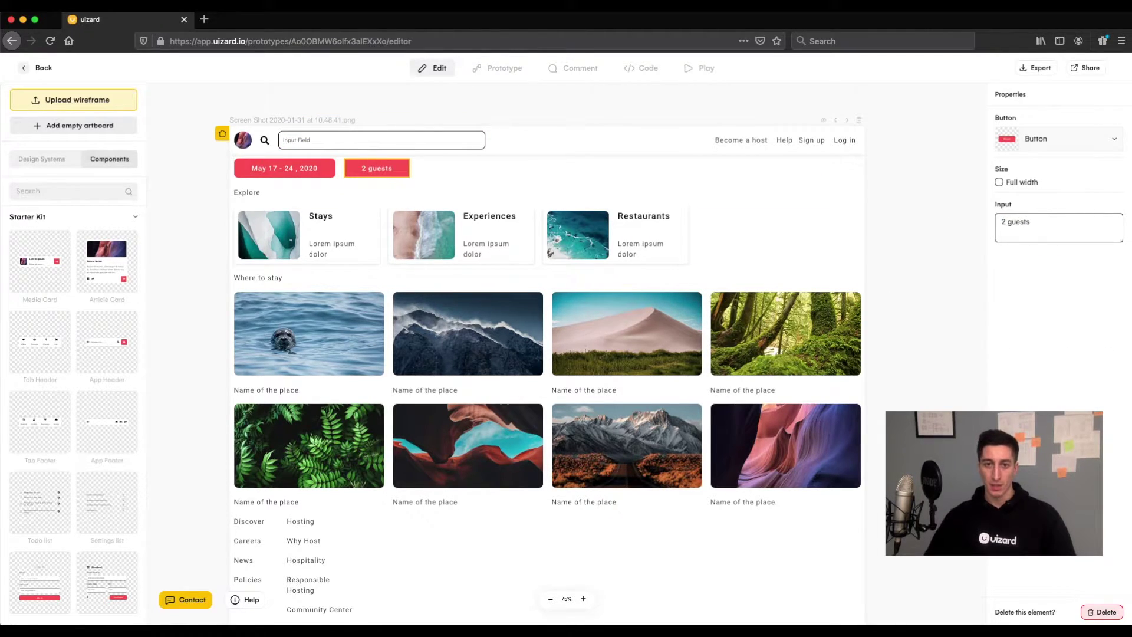
{"action": "left_click", "coordinate": [933, 279]}
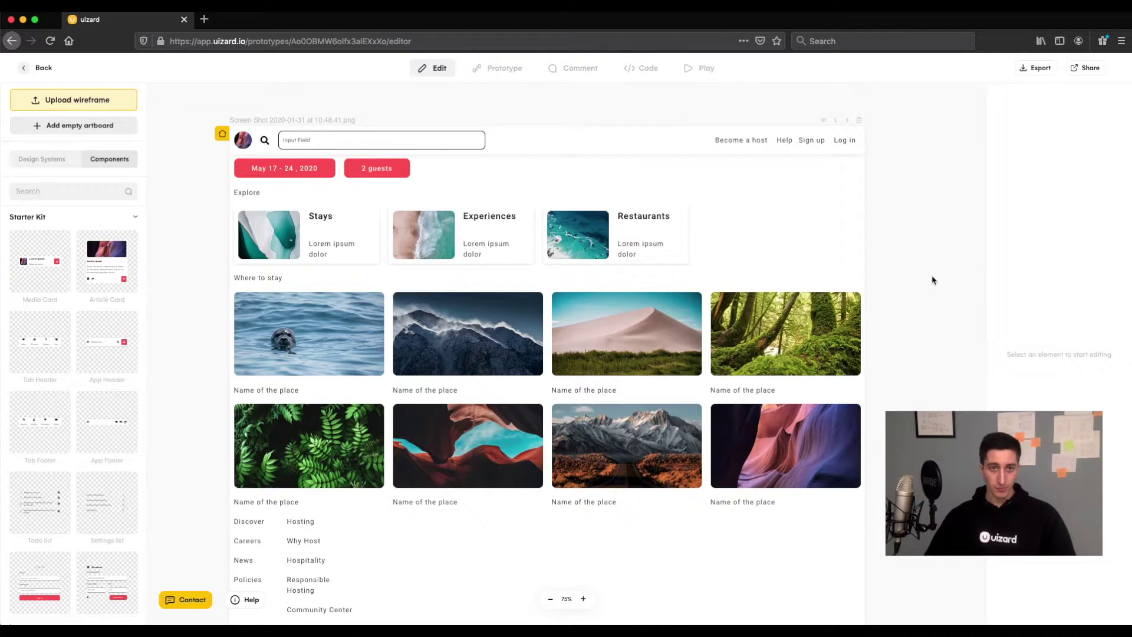
Set Explore and Where to stay to the Header style, fitting WHERE TO STAY on one line.
{"action": "left_click", "coordinate": [251, 195]}
{"action": "left_click", "coordinate": [1025, 147]}
{"action": "scroll", "coordinate": [1034, 219], "scroll_direction": "down", "scroll_amount": 2}
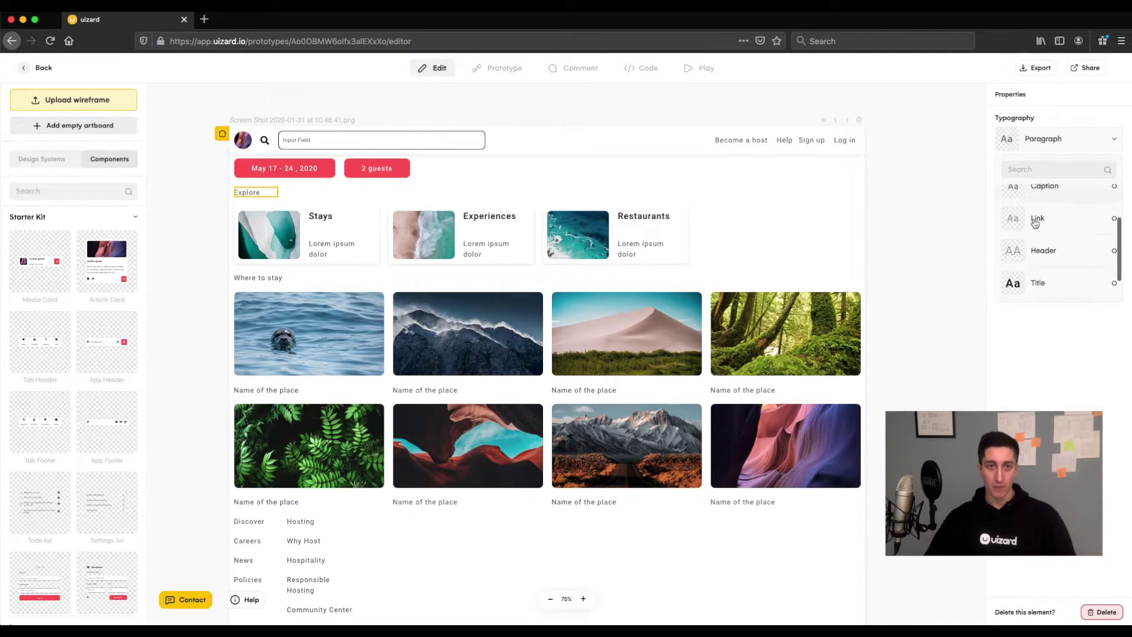
{"action": "left_click", "coordinate": [1036, 249]}
{"action": "left_click", "coordinate": [270, 281]}
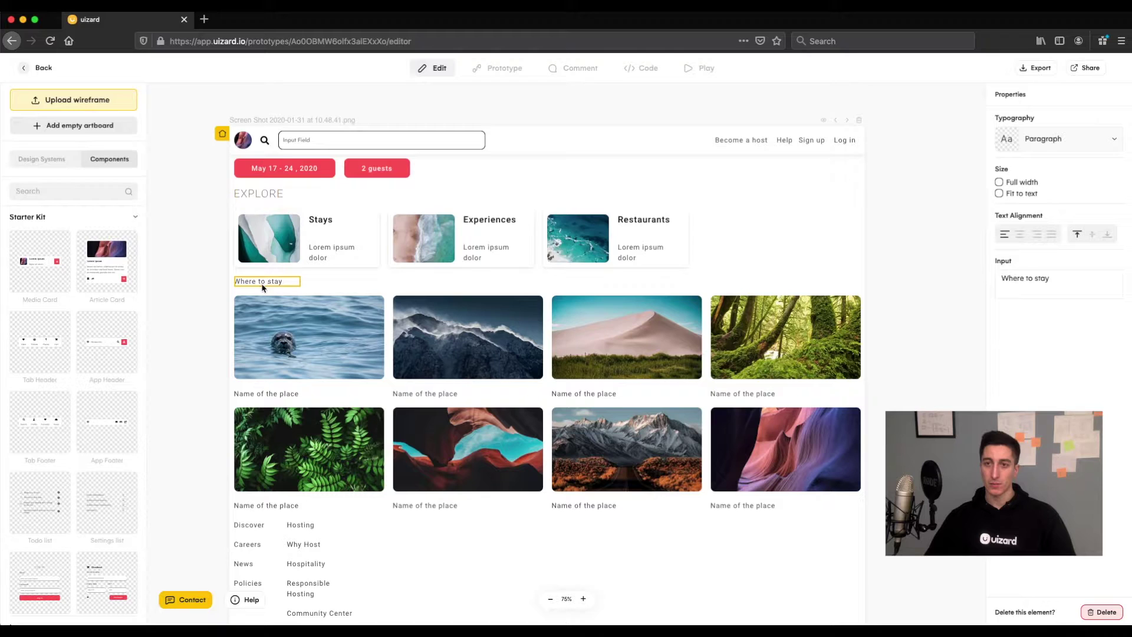
{"action": "left_click", "coordinate": [1074, 152]}
{"action": "scroll", "coordinate": [1069, 221], "scroll_direction": "down", "scroll_amount": 1}
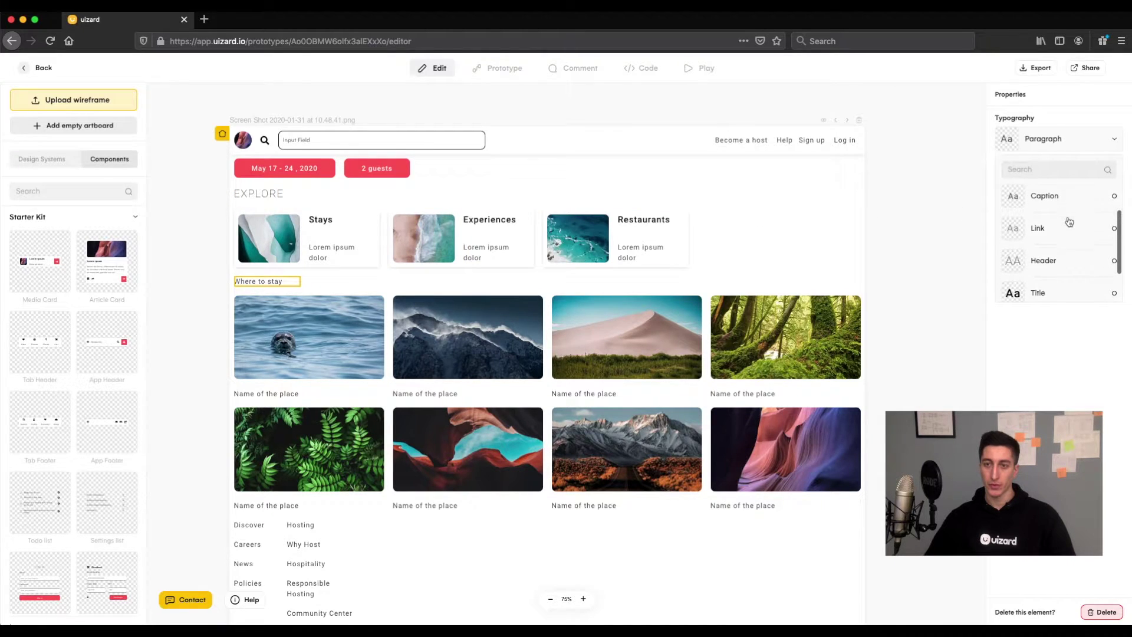
{"action": "left_click", "coordinate": [1051, 267]}
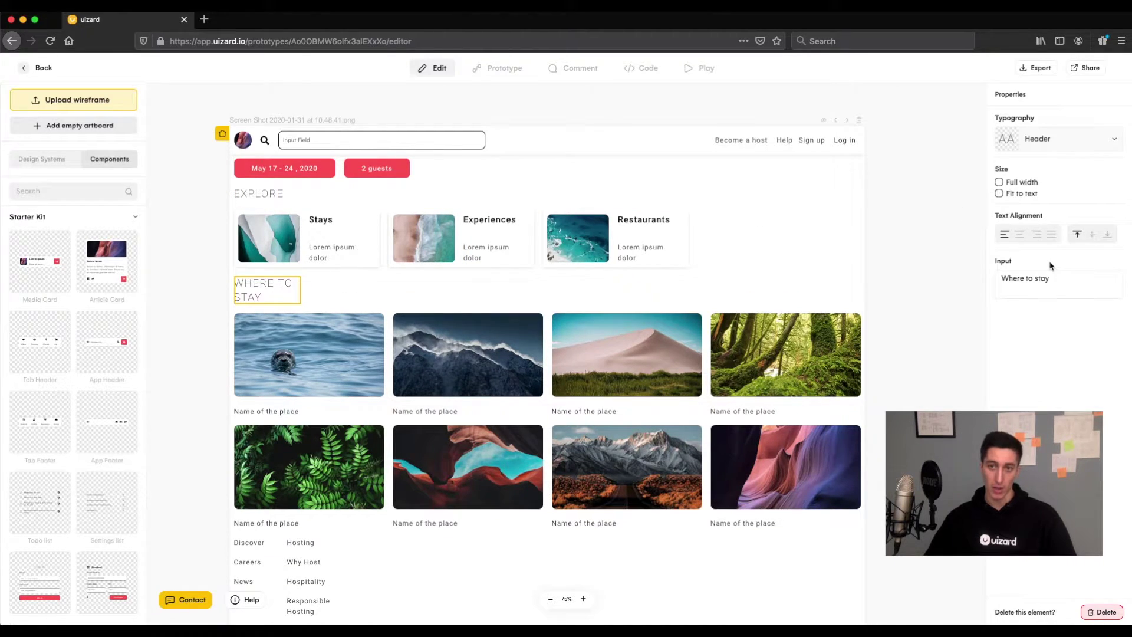
{"action": "left_click", "coordinate": [1013, 195]}
{"action": "left_click", "coordinate": [924, 222]}
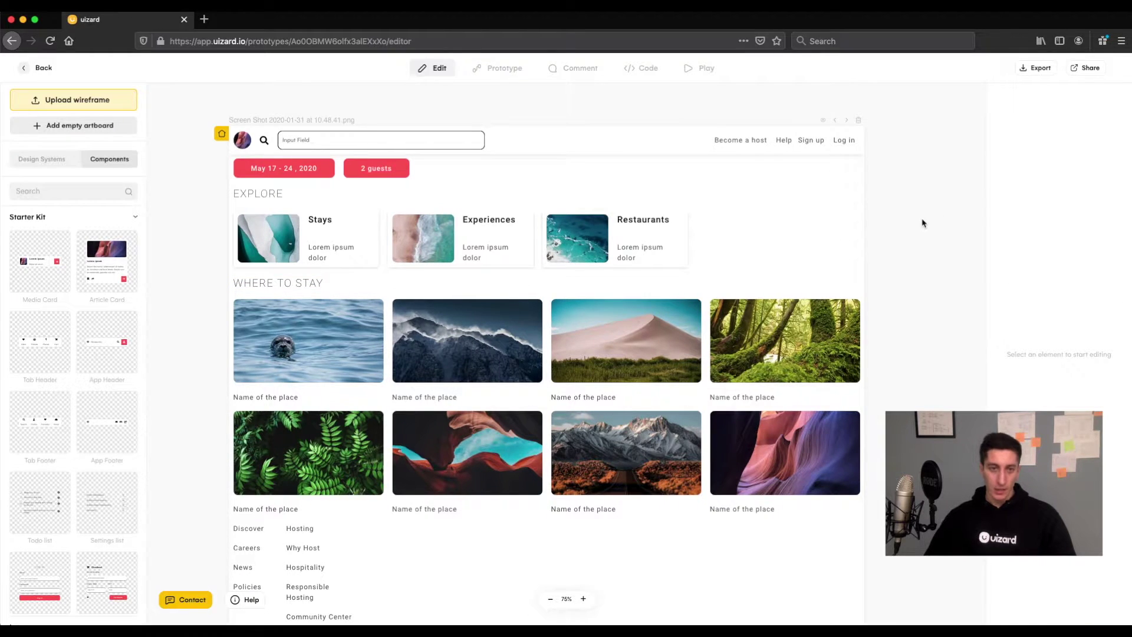
Align the left footer link stack to top so the links have no gap.
{"action": "scroll", "coordinate": [911, 273], "scroll_direction": "down", "scroll_amount": 5}
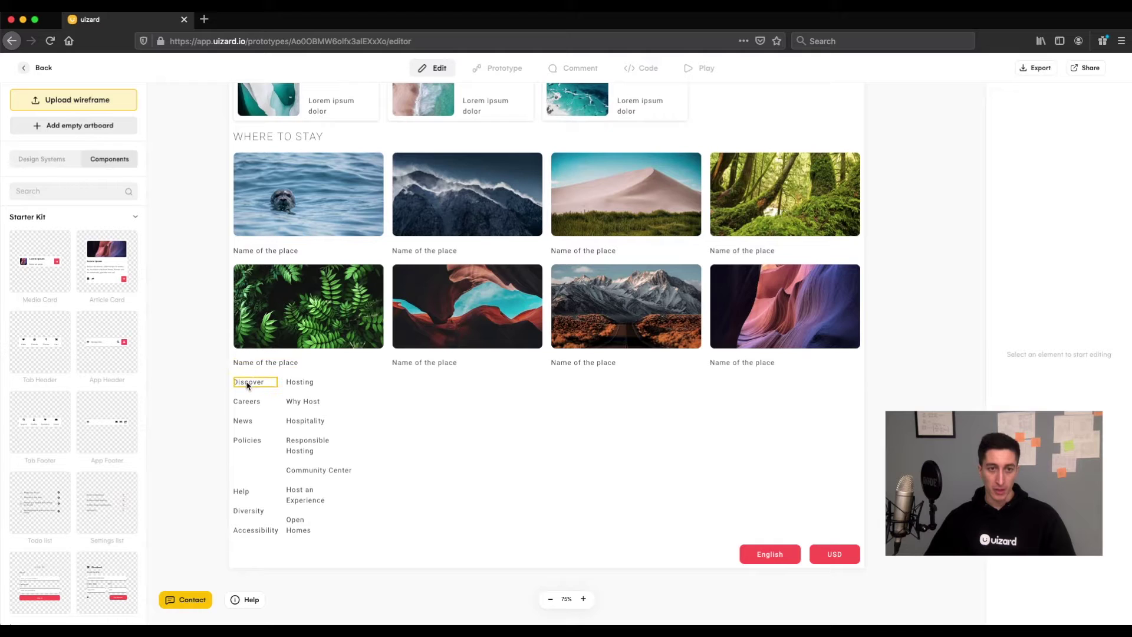
{"action": "left_click", "coordinate": [248, 384]}
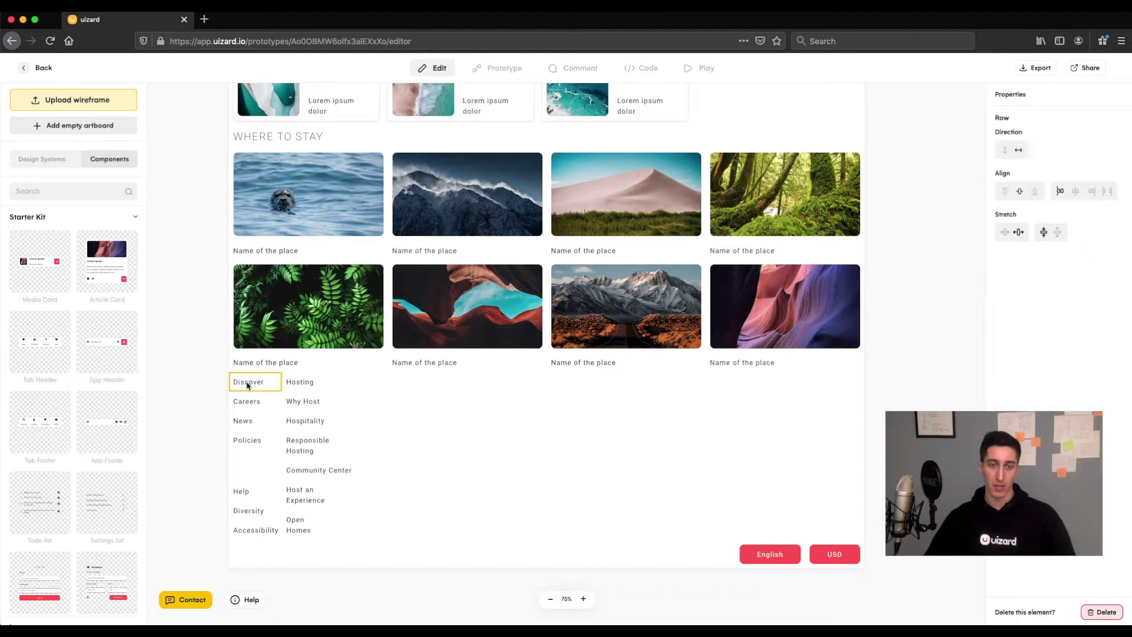
{"action": "left_click", "coordinate": [241, 387]}
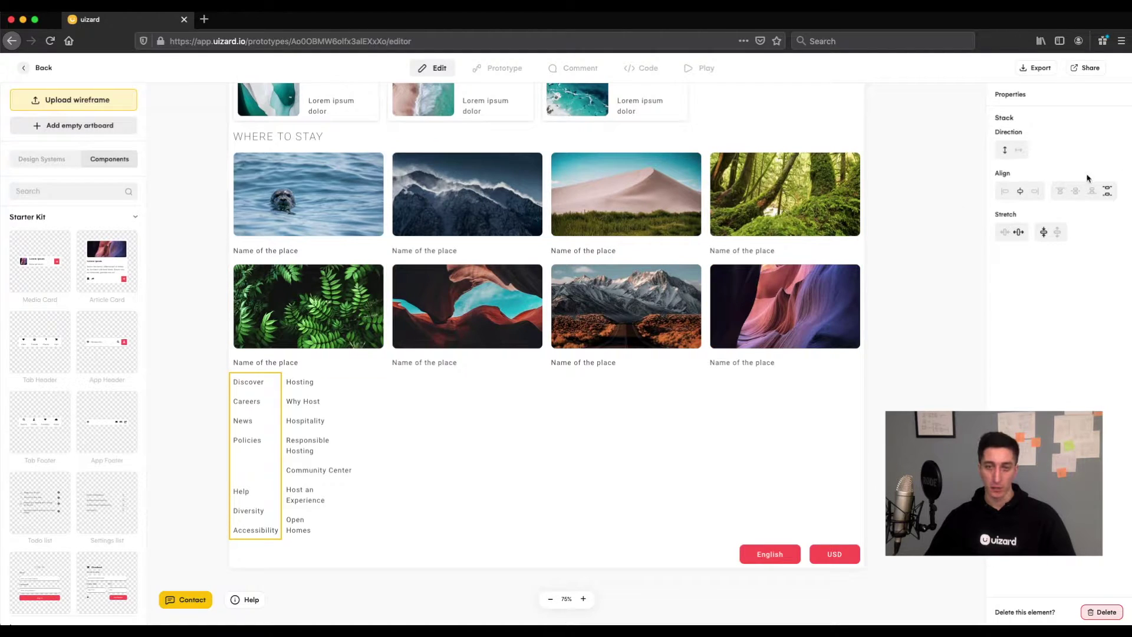
{"action": "left_click", "coordinate": [1061, 193]}
{"action": "left_click", "coordinate": [206, 361]}
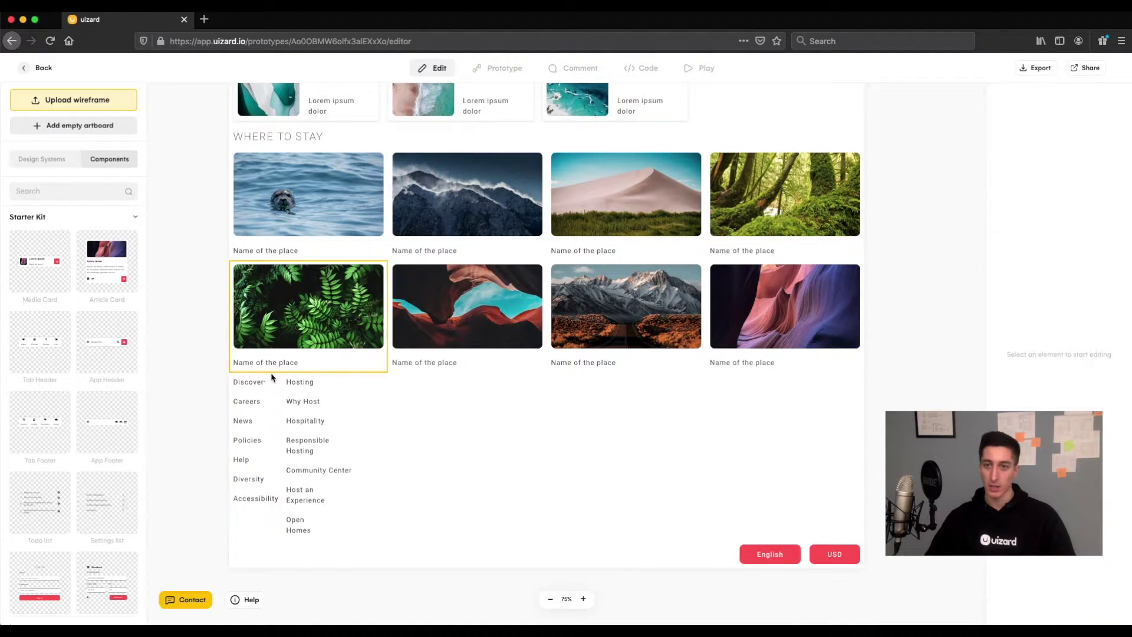
Apply the Title style to the Discover and Hosting footer links.
{"action": "left_click", "coordinate": [269, 384]}
{"action": "left_click", "coordinate": [1071, 142]}
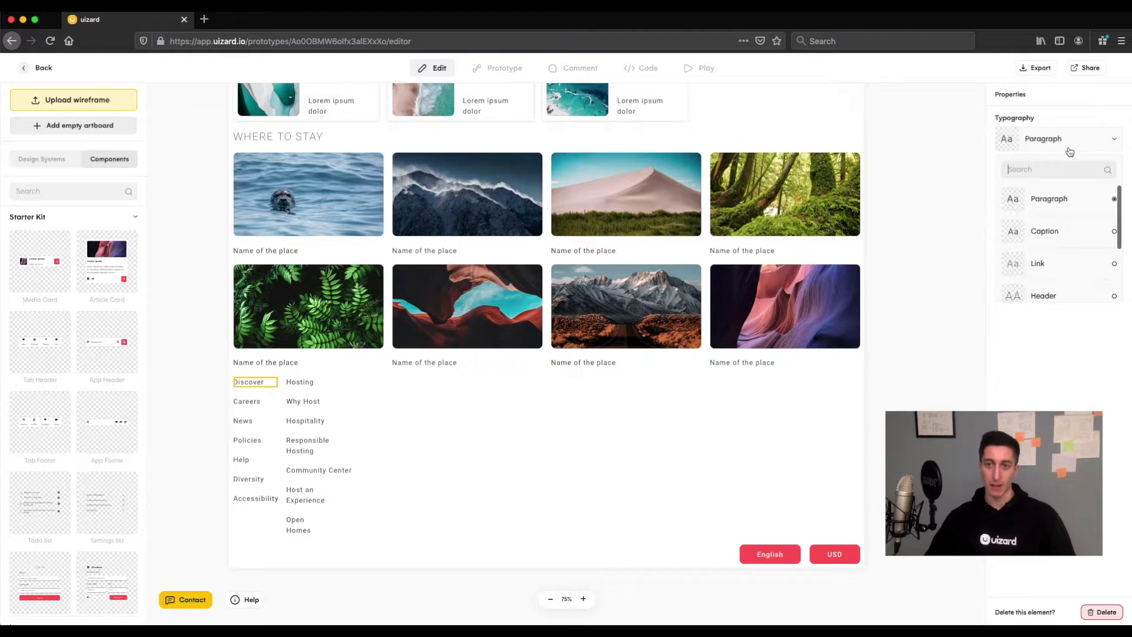
{"action": "scroll", "coordinate": [1062, 236], "scroll_direction": "down", "scroll_amount": 2}
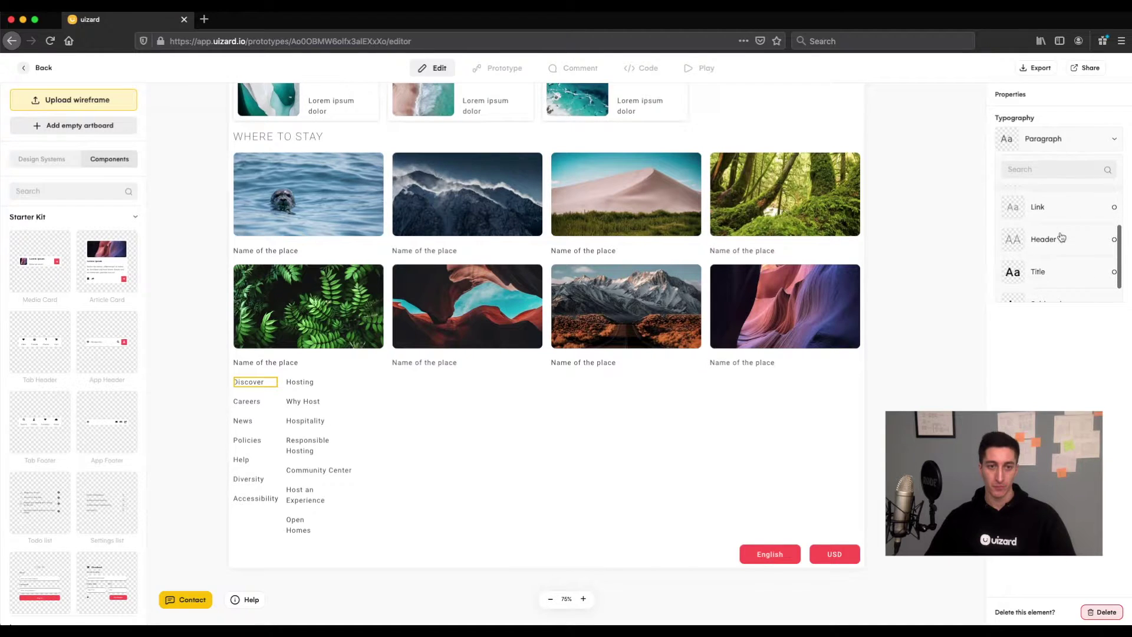
{"action": "left_click", "coordinate": [1046, 271]}
{"action": "left_click", "coordinate": [299, 382]}
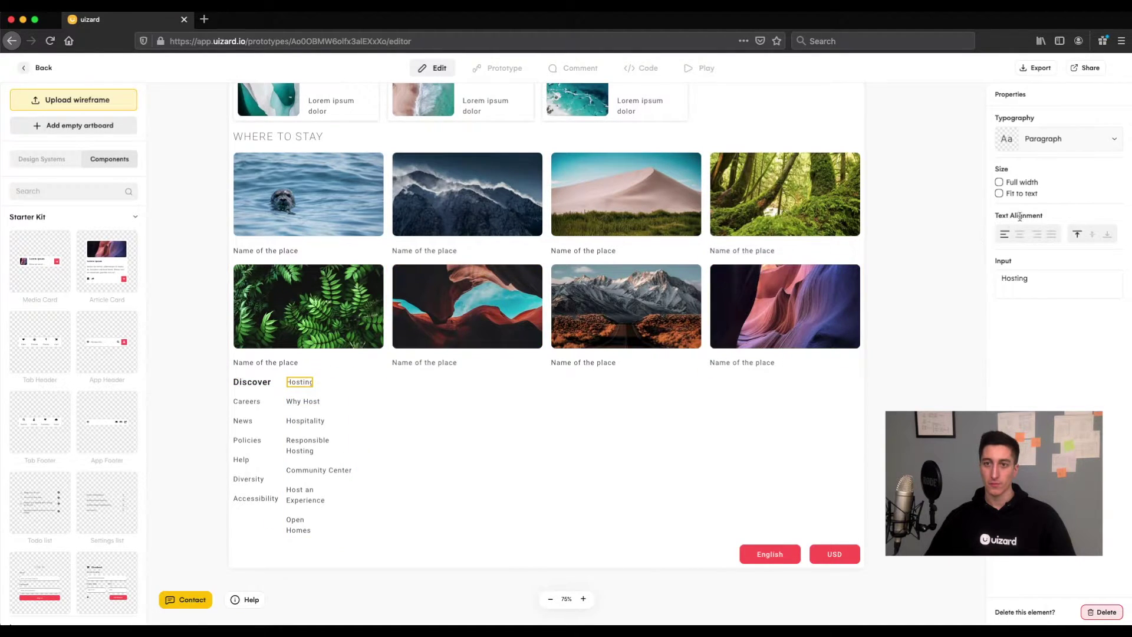
{"action": "left_click", "coordinate": [1081, 135]}
{"action": "scroll", "coordinate": [1058, 242], "scroll_direction": "down", "scroll_amount": 2}
{"action": "left_click", "coordinate": [1048, 257]}
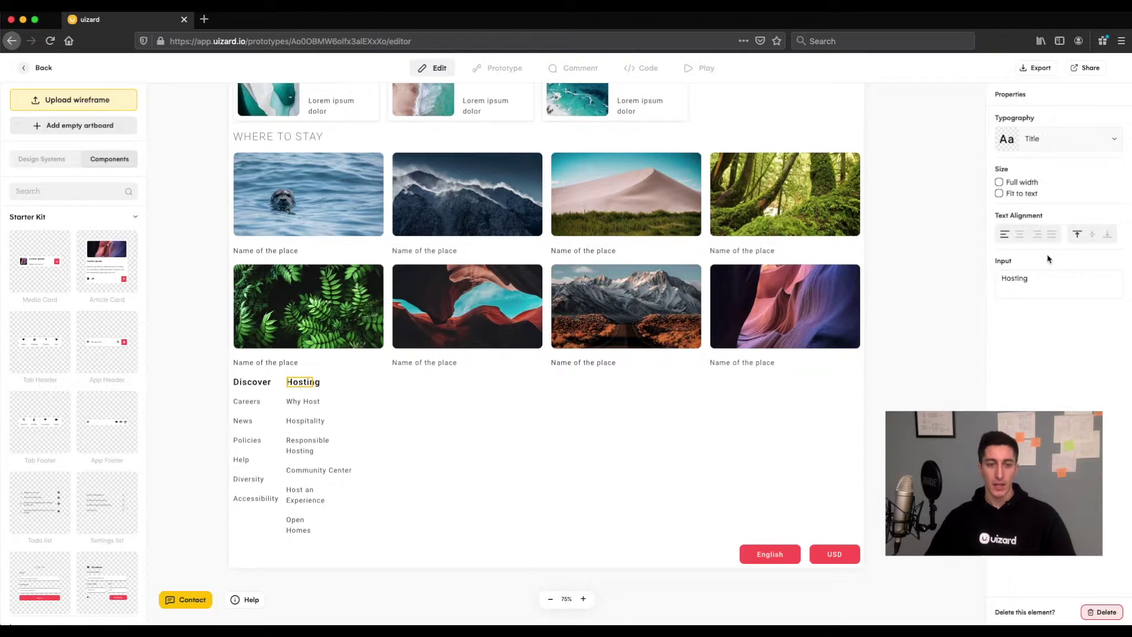
Fit Responsible Hosting, Host an Experience and Open Homes to text on one line.
{"action": "left_click", "coordinate": [382, 417]}
{"action": "left_click", "coordinate": [313, 445]}
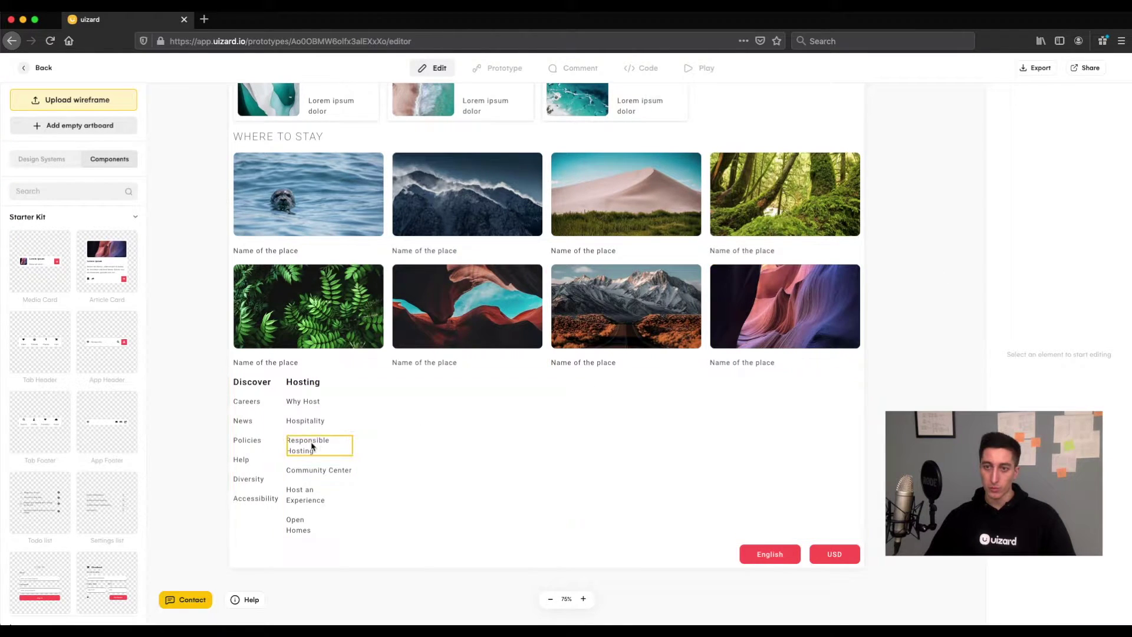
{"action": "left_click", "coordinate": [1019, 197]}
{"action": "left_click", "coordinate": [406, 404]}
{"action": "left_click", "coordinate": [316, 493]}
{"action": "left_click", "coordinate": [1024, 201]}
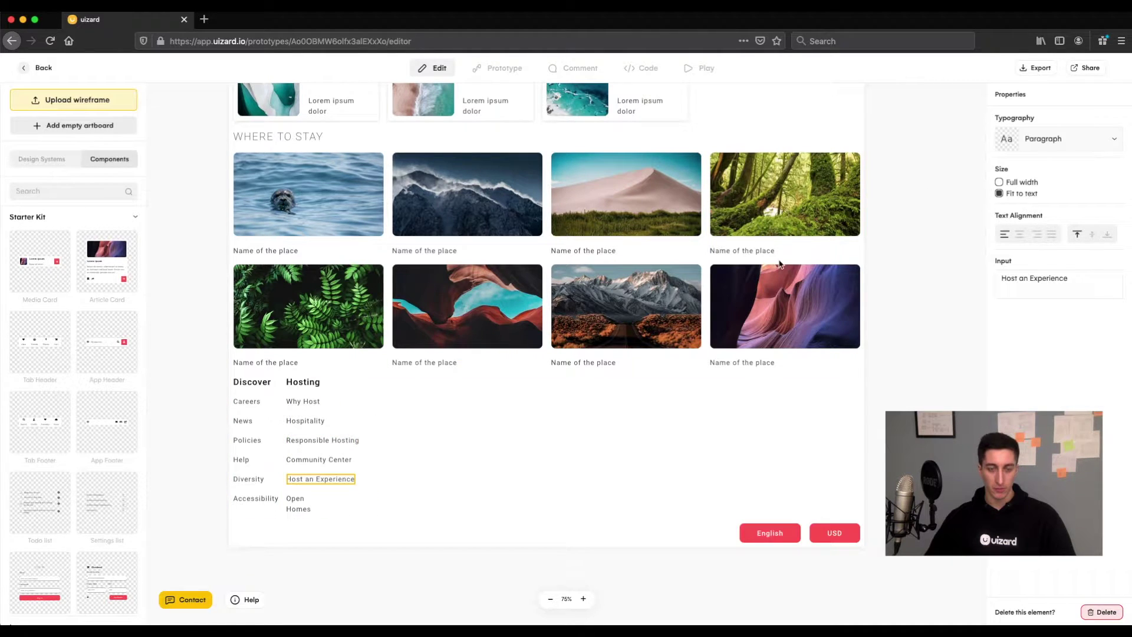
{"action": "left_click", "coordinate": [336, 479]}
{"action": "left_click", "coordinate": [295, 503]}
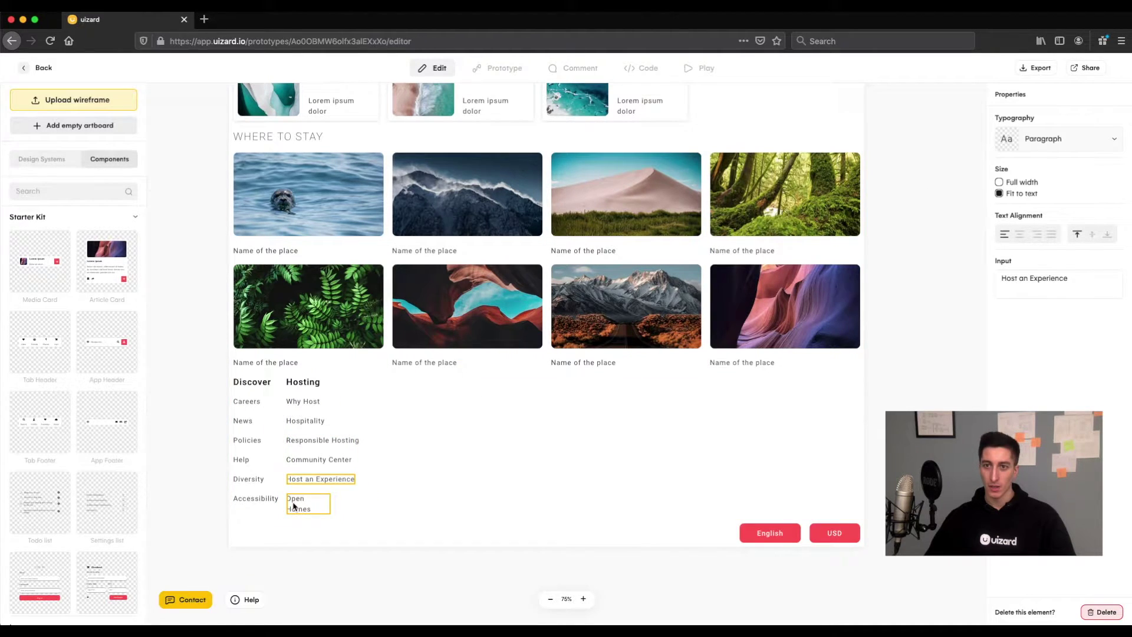
{"action": "left_click", "coordinate": [1029, 201]}
Give the English and USD footer buttons the outlined Button border style.
{"action": "left_click", "coordinate": [925, 310]}
{"action": "left_click_drag", "start_coordinate": [928, 245], "coordinate": [839, 276]}
{"action": "left_click", "coordinate": [679, 556]}
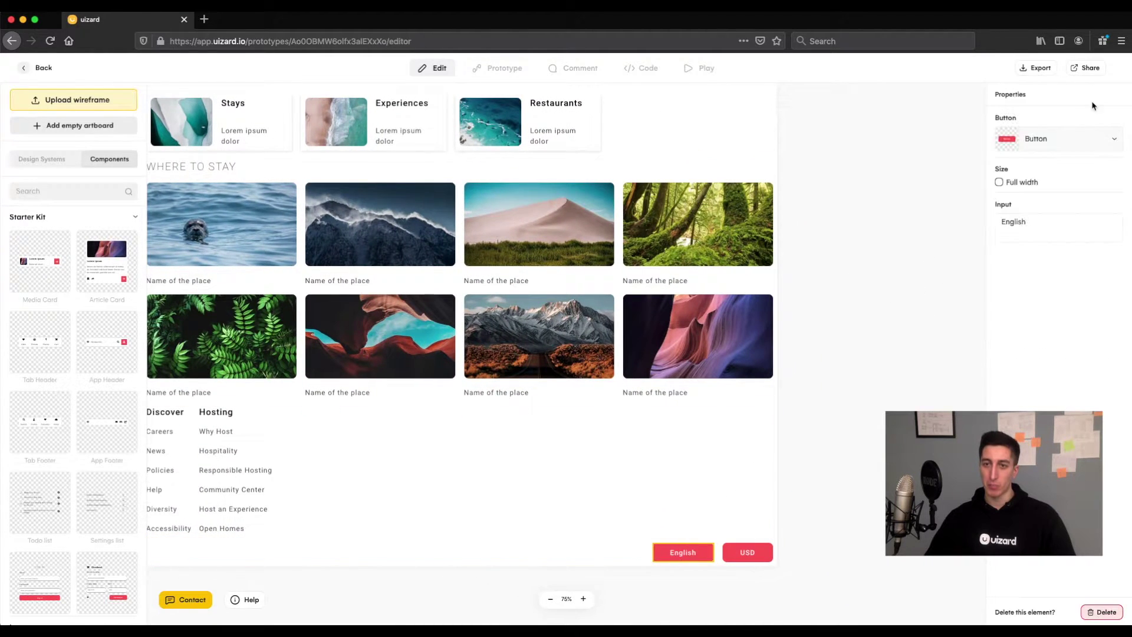
{"action": "left_click", "coordinate": [1061, 140]}
{"action": "left_click", "coordinate": [1050, 264]}
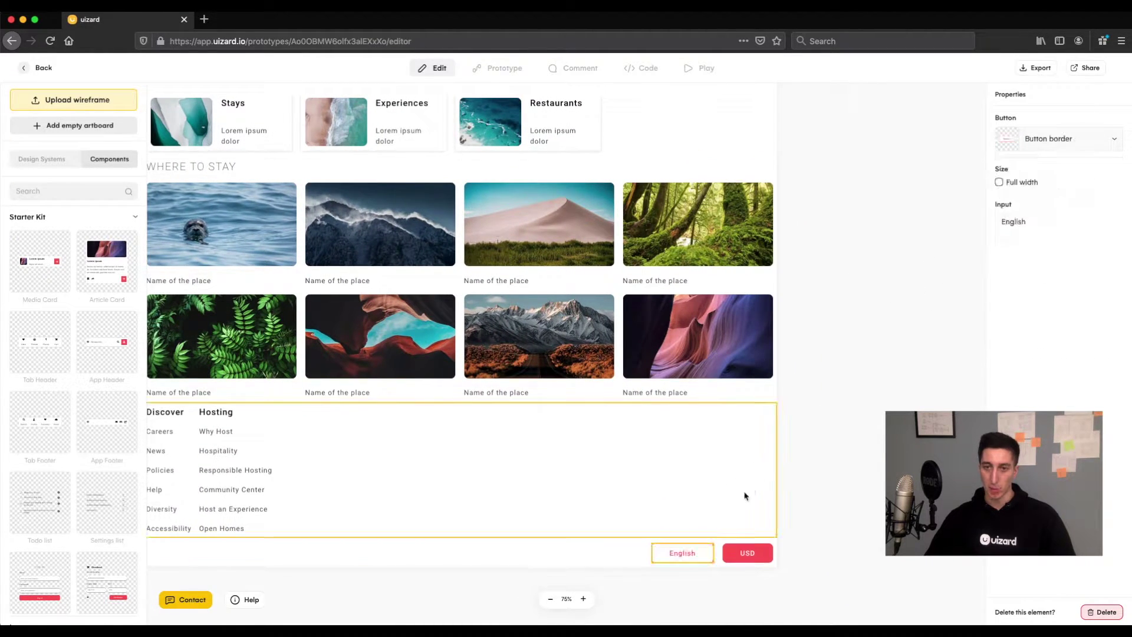
{"action": "left_click", "coordinate": [732, 553]}
{"action": "left_click", "coordinate": [1057, 140]}
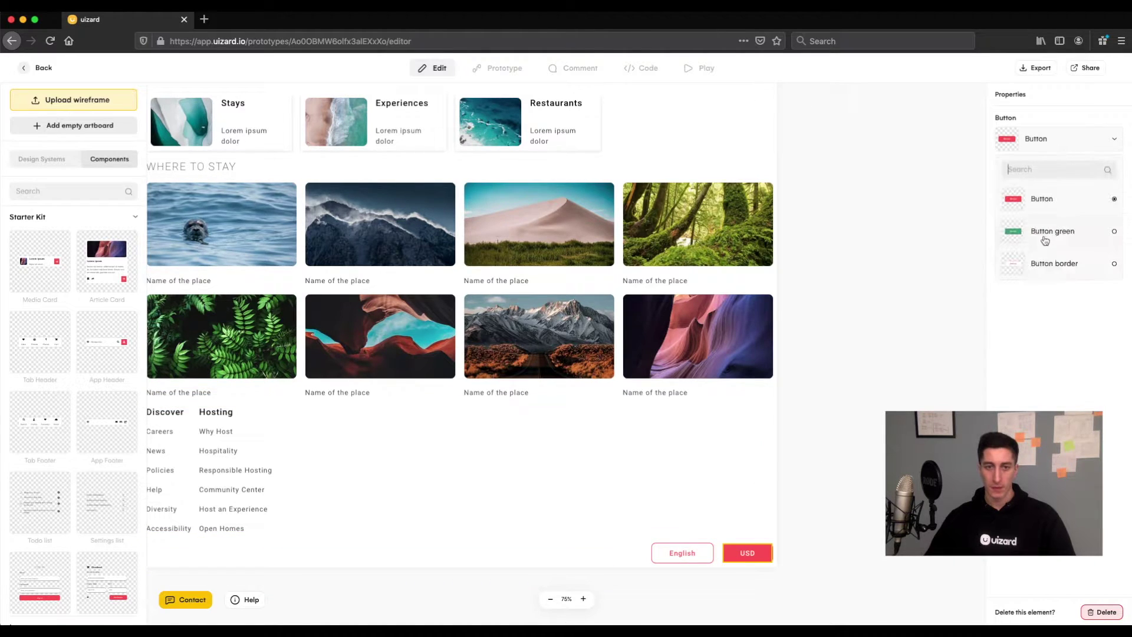
{"action": "left_click", "coordinate": [1047, 264]}
{"action": "left_click", "coordinate": [875, 223]}
{"action": "scroll", "coordinate": [875, 223], "scroll_direction": "up", "scroll_amount": 5}
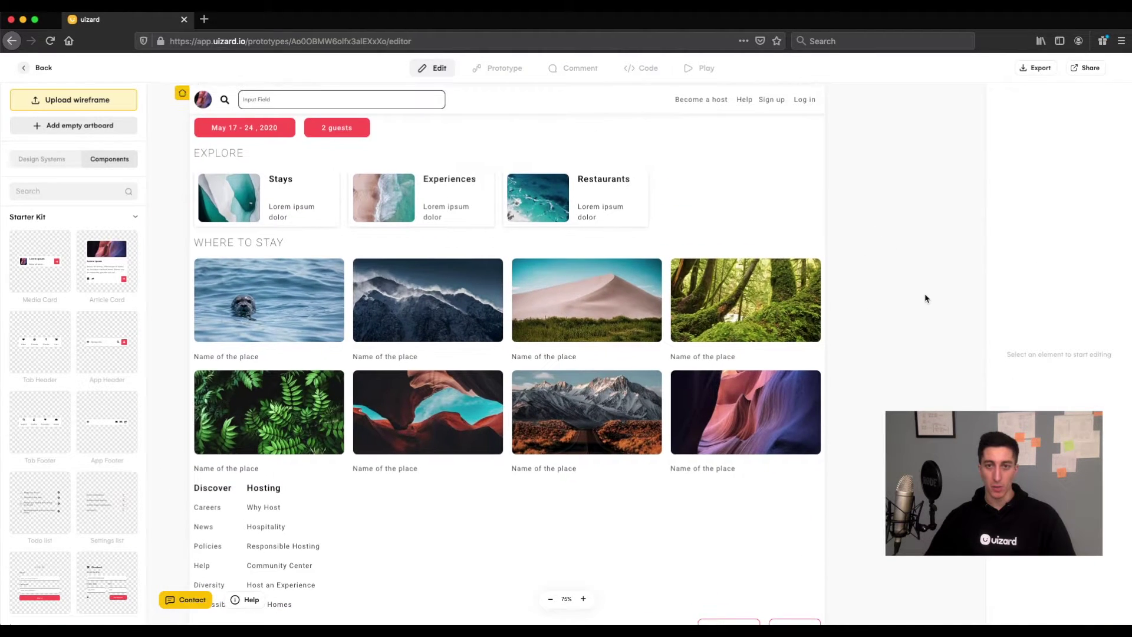
{"action": "scroll", "coordinate": [917, 333], "scroll_direction": "down", "scroll_amount": 2}
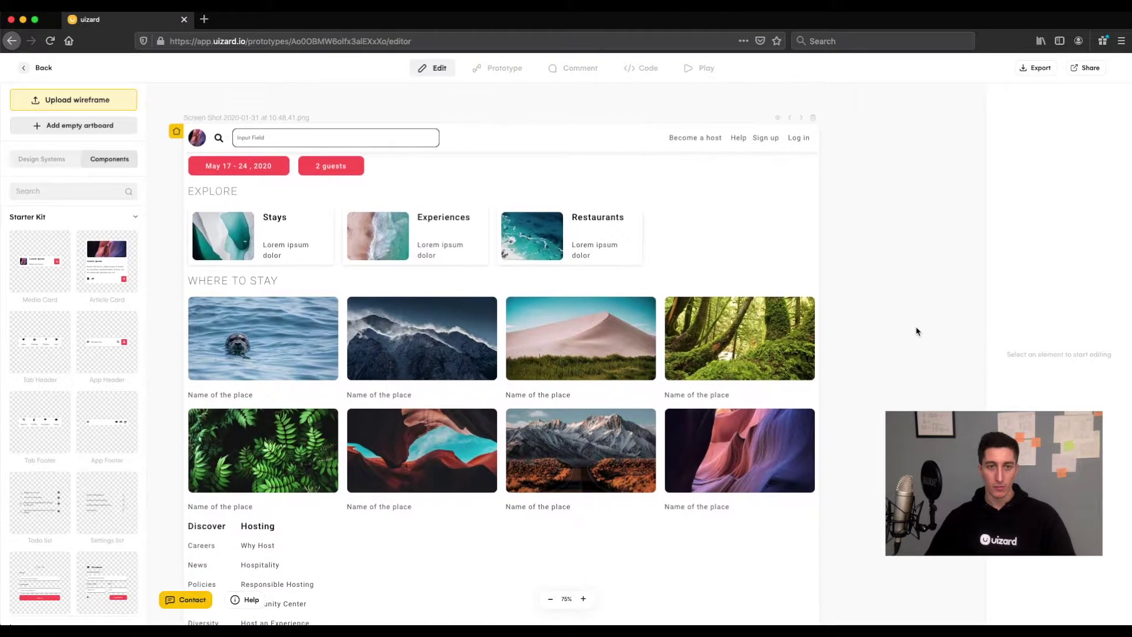
{"action": "left_click", "coordinate": [238, 224]}
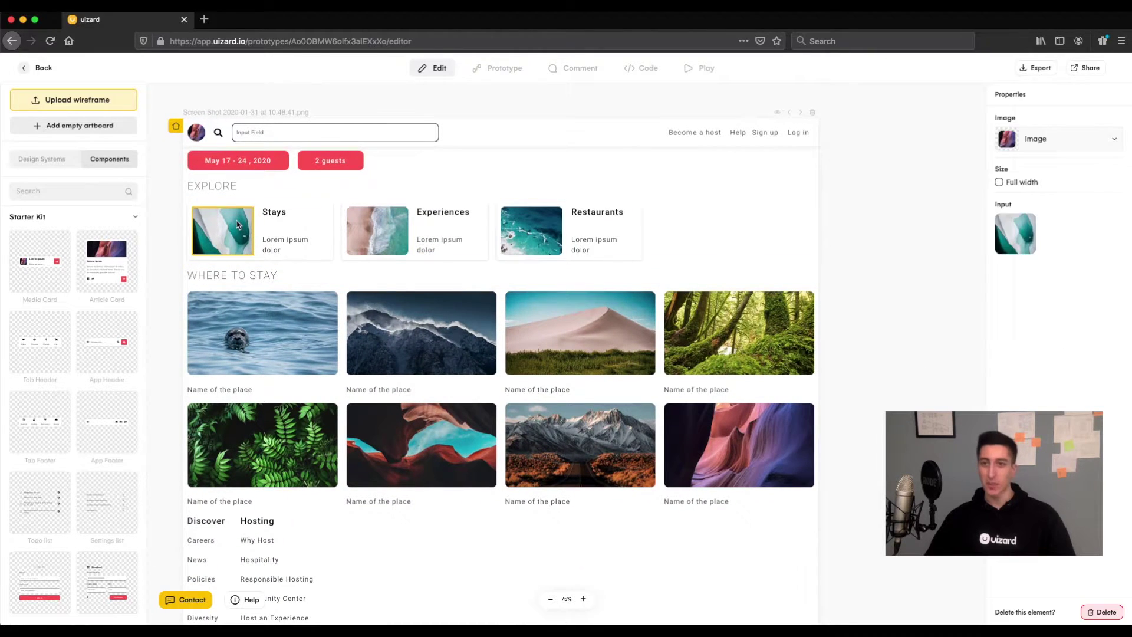
Replace the Stays card image with the harbour screenshot from the places folder.
{"action": "left_click", "coordinate": [1016, 233]}
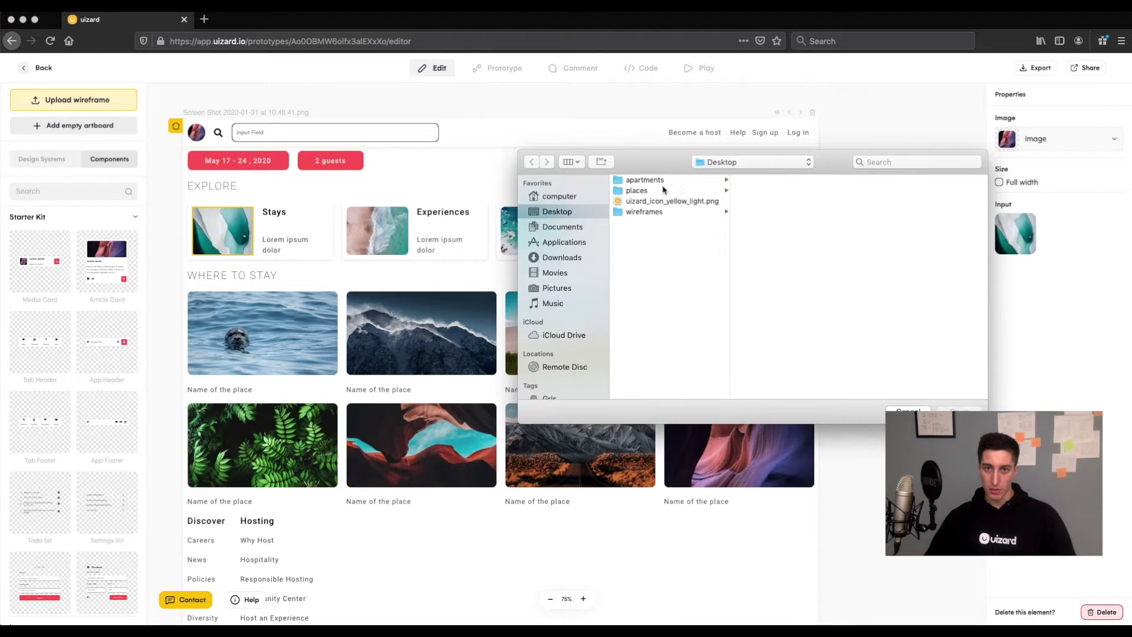
{"action": "left_click", "coordinate": [645, 192]}
{"action": "key", "text": "Right"}
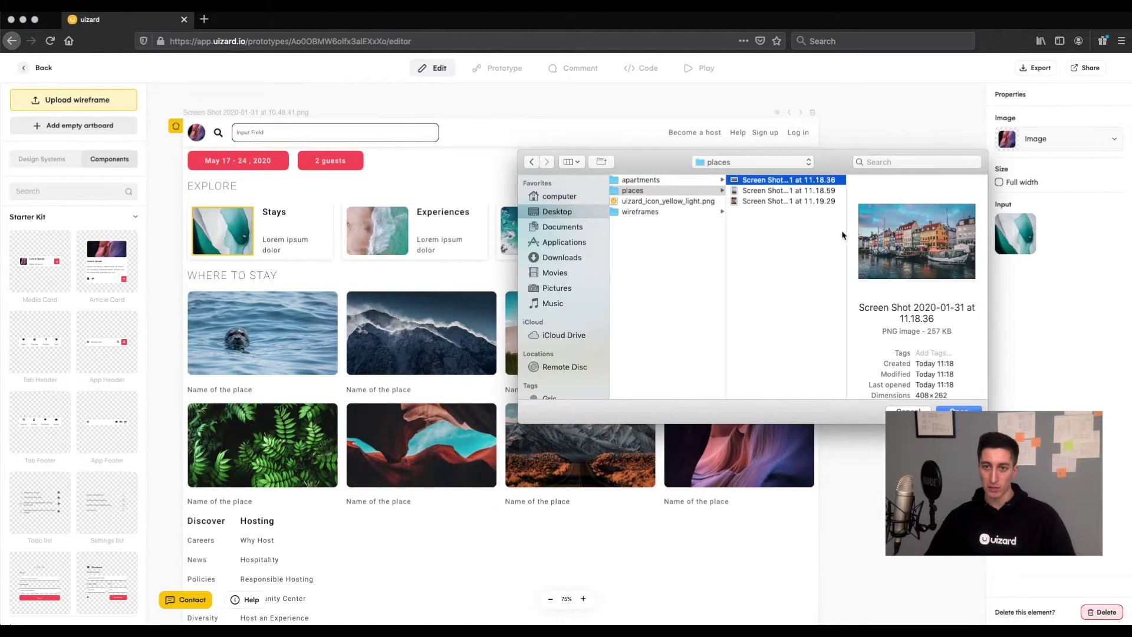
{"action": "key", "text": "Return"}
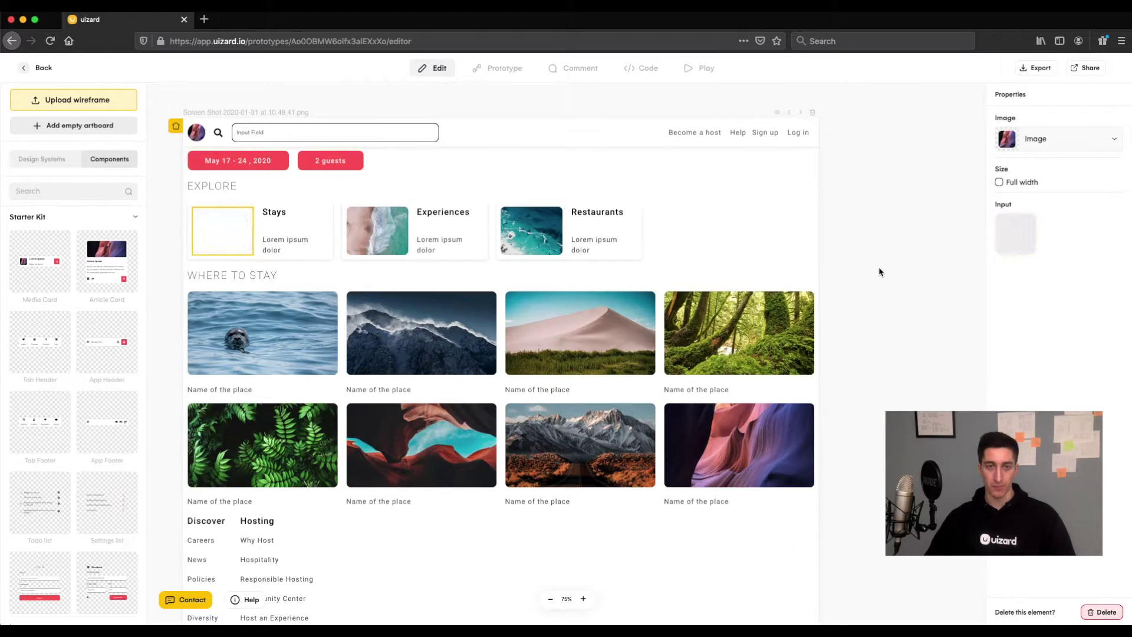
Replace the Experiences and Restaurants images with the sailboat and food screenshots.
{"action": "left_click", "coordinate": [385, 234]}
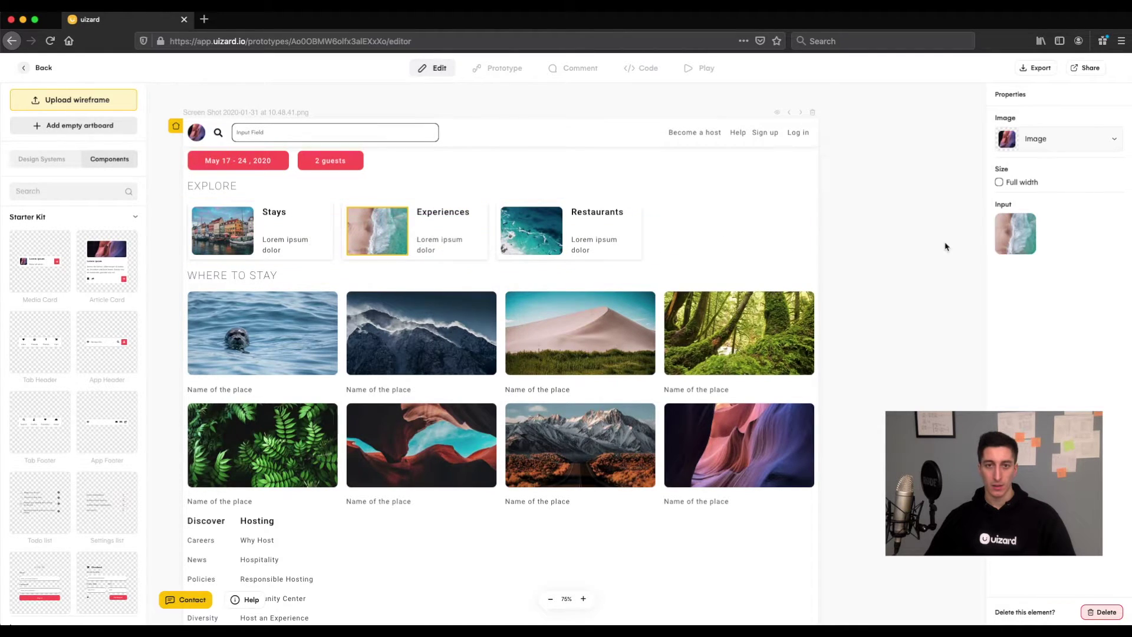
{"action": "left_click", "coordinate": [1008, 238]}
{"action": "left_click", "coordinate": [699, 190]}
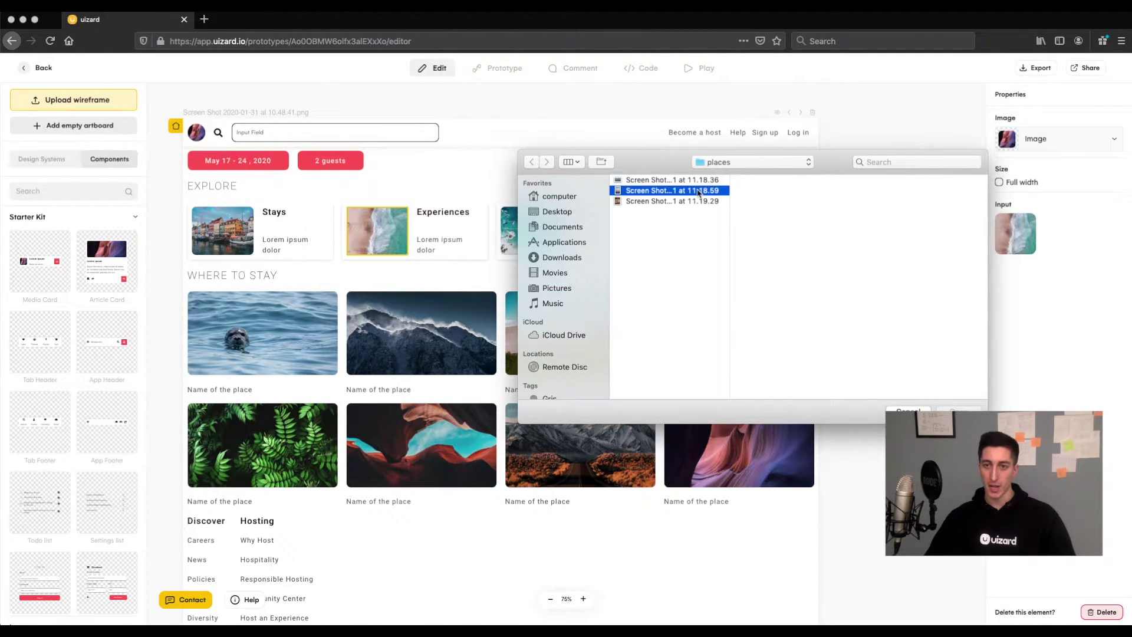
{"action": "key", "text": "Return"}
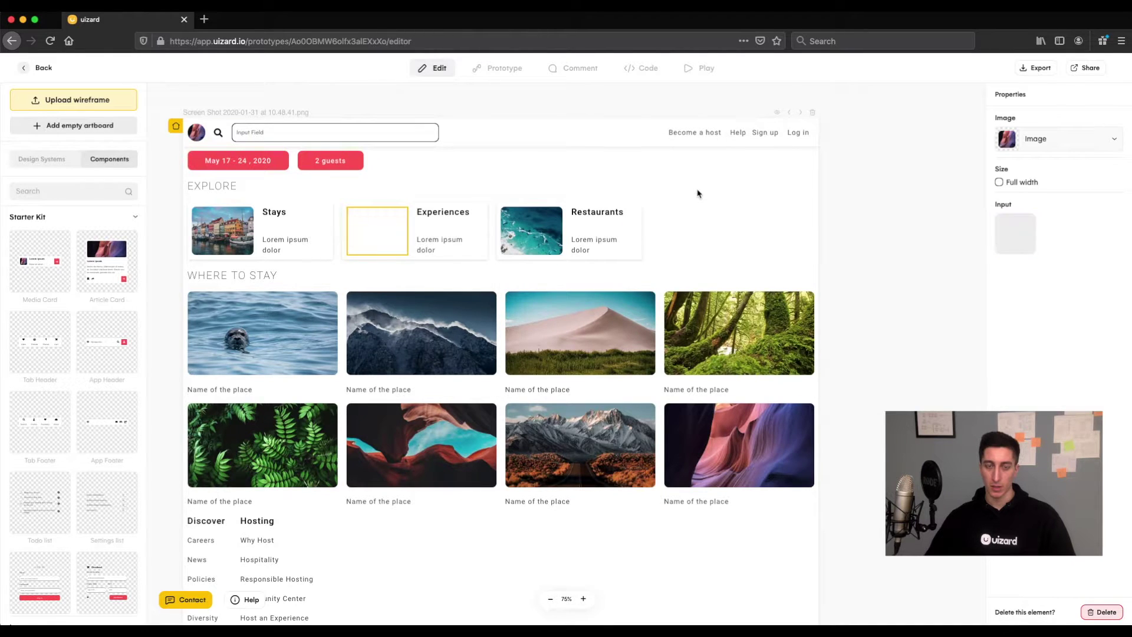
{"action": "left_click", "coordinate": [551, 236]}
{"action": "left_click", "coordinate": [1008, 233]}
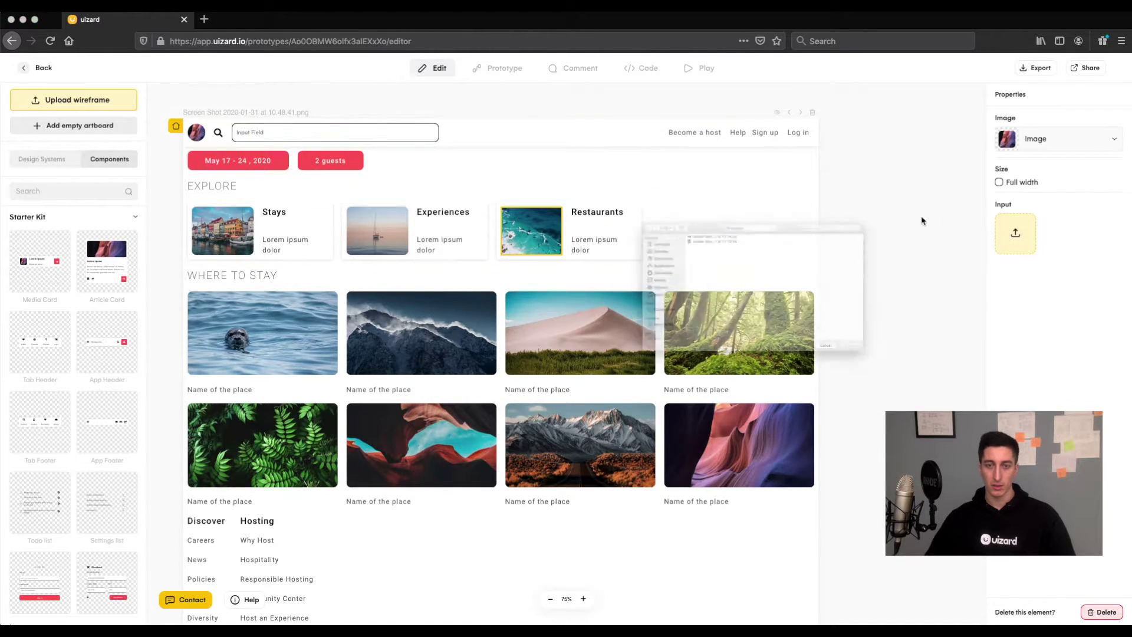
{"action": "left_click", "coordinate": [691, 202]}
{"action": "double_click", "coordinate": [691, 202]}
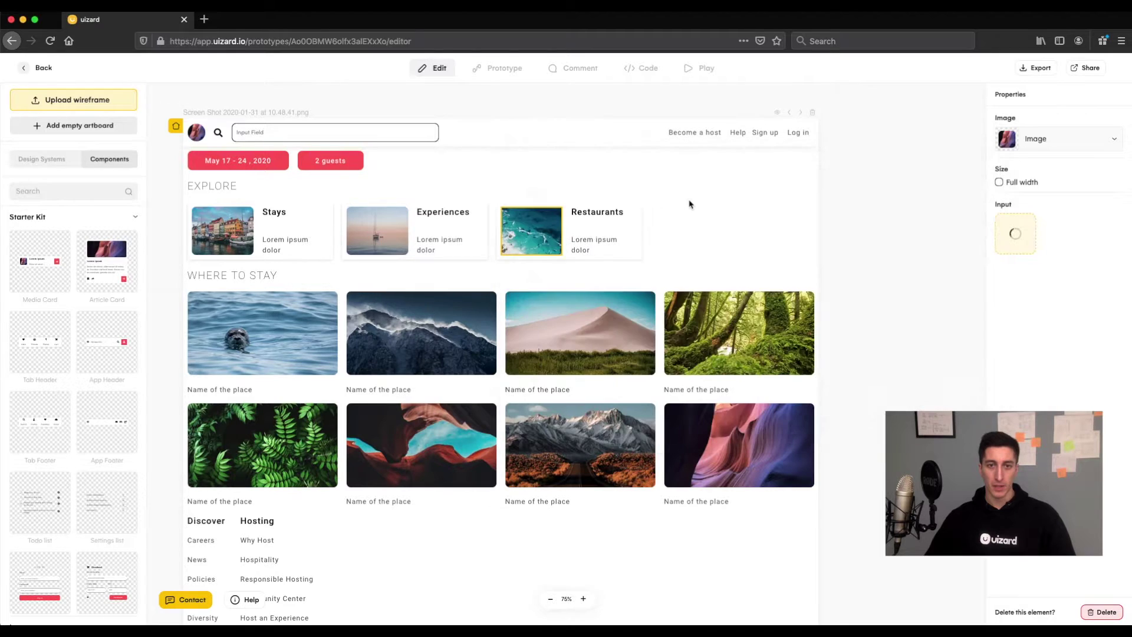
{"action": "left_click", "coordinate": [892, 272]}
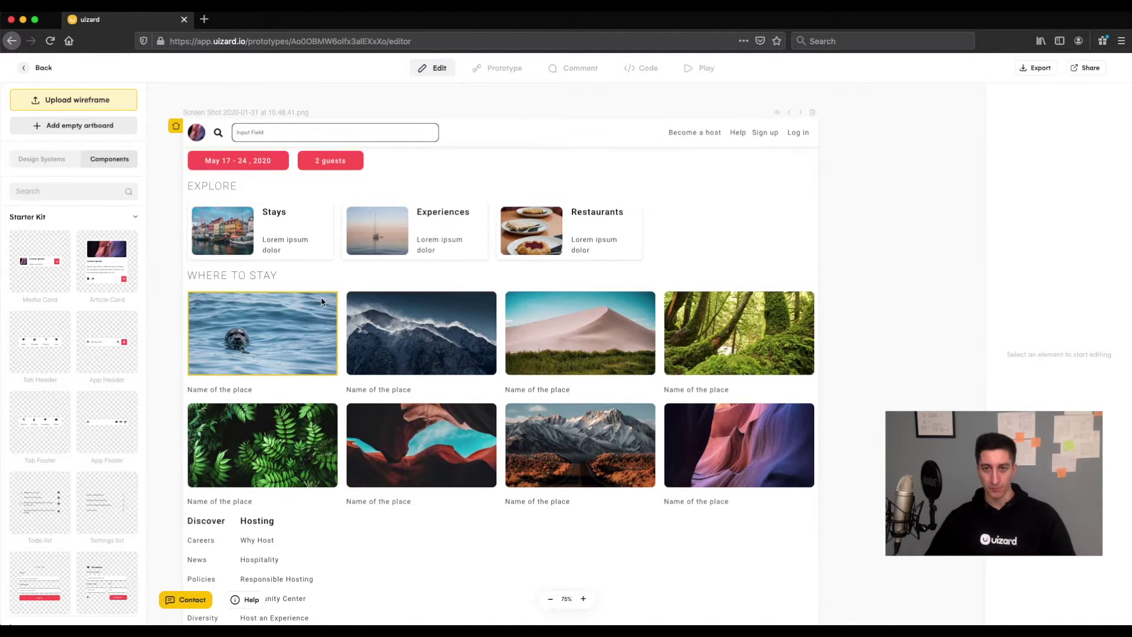
Replace the first-row seal, wave, desert and forest images with apartment screenshots.
{"action": "left_click", "coordinate": [282, 332]}
{"action": "left_click", "coordinate": [1015, 233]}
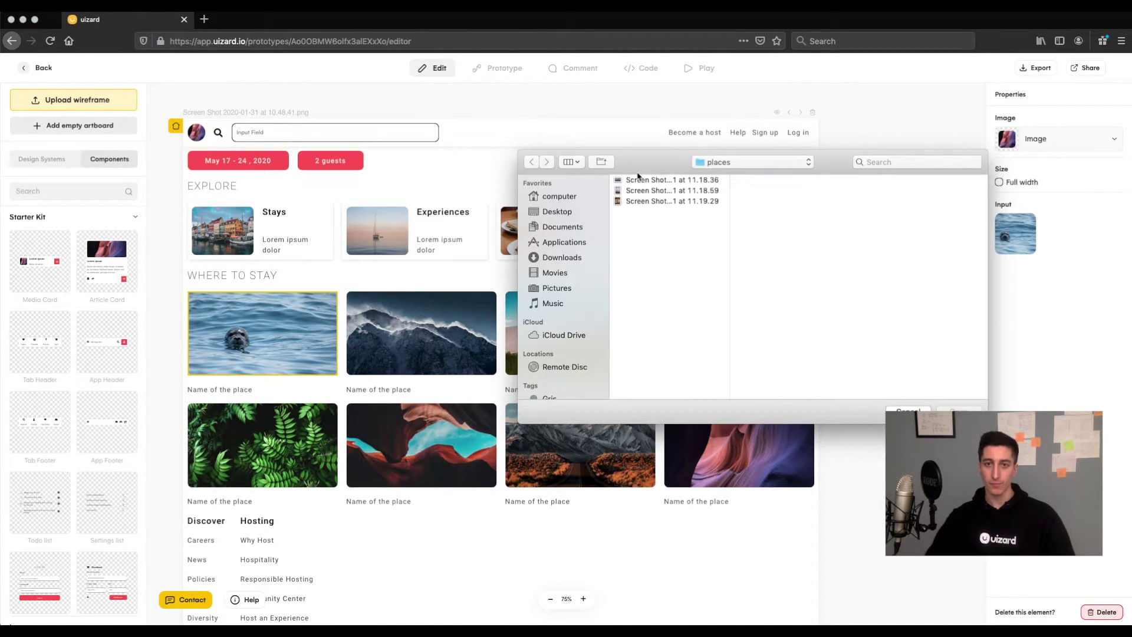
{"action": "left_click", "coordinate": [723, 163]}
{"action": "left_click", "coordinate": [721, 175]}
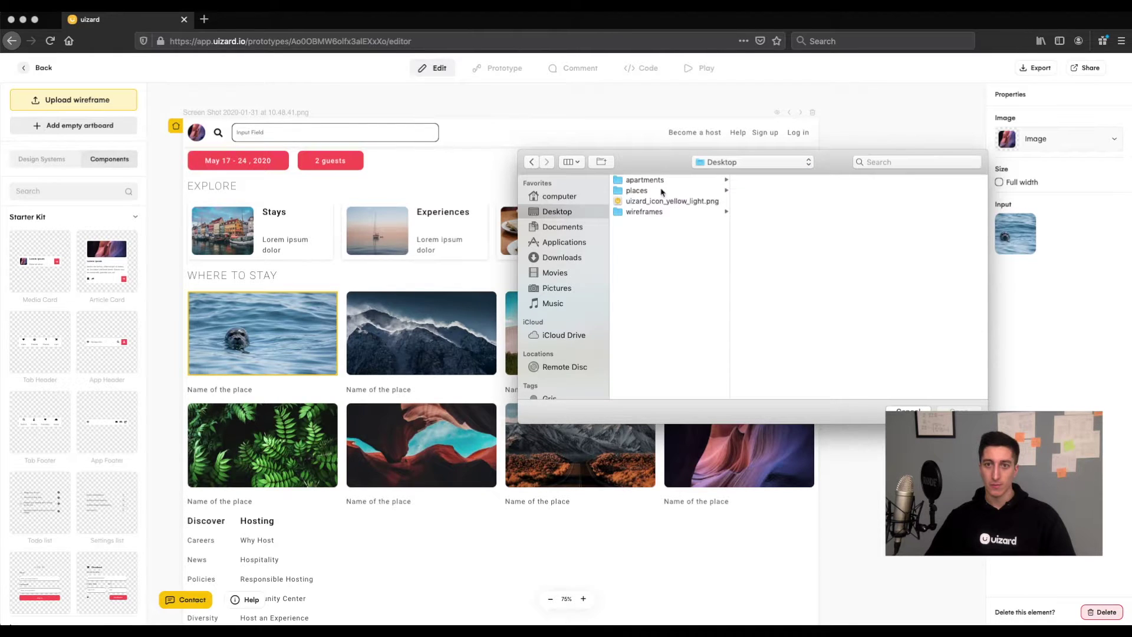
{"action": "left_click", "coordinate": [663, 180]}
{"action": "double_click", "coordinate": [817, 180]}
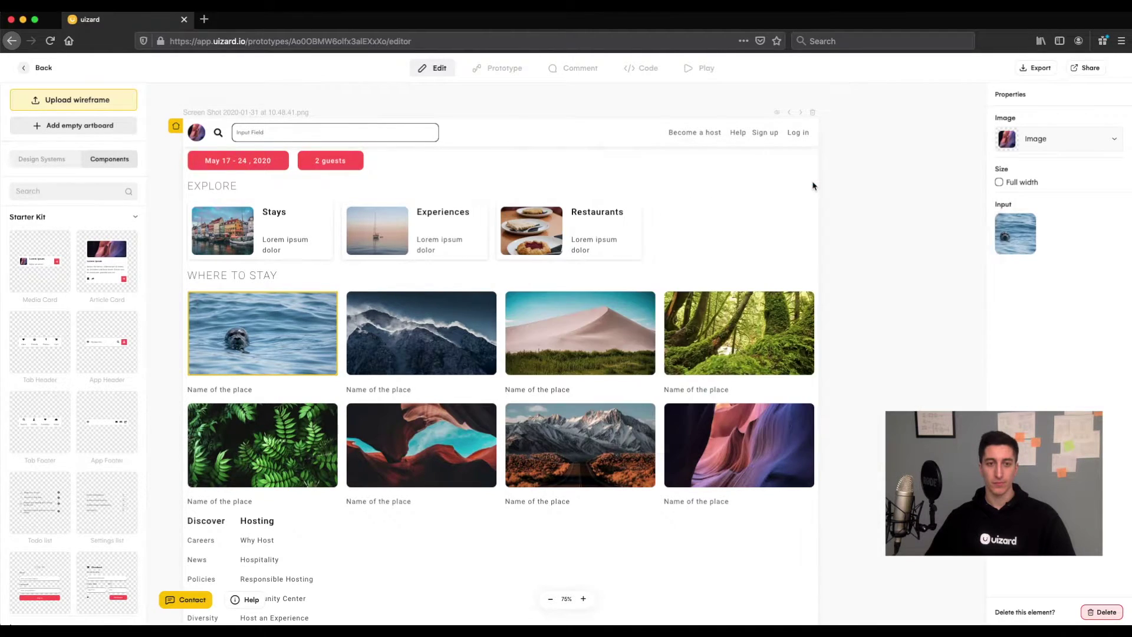
{"action": "left_click", "coordinate": [398, 339]}
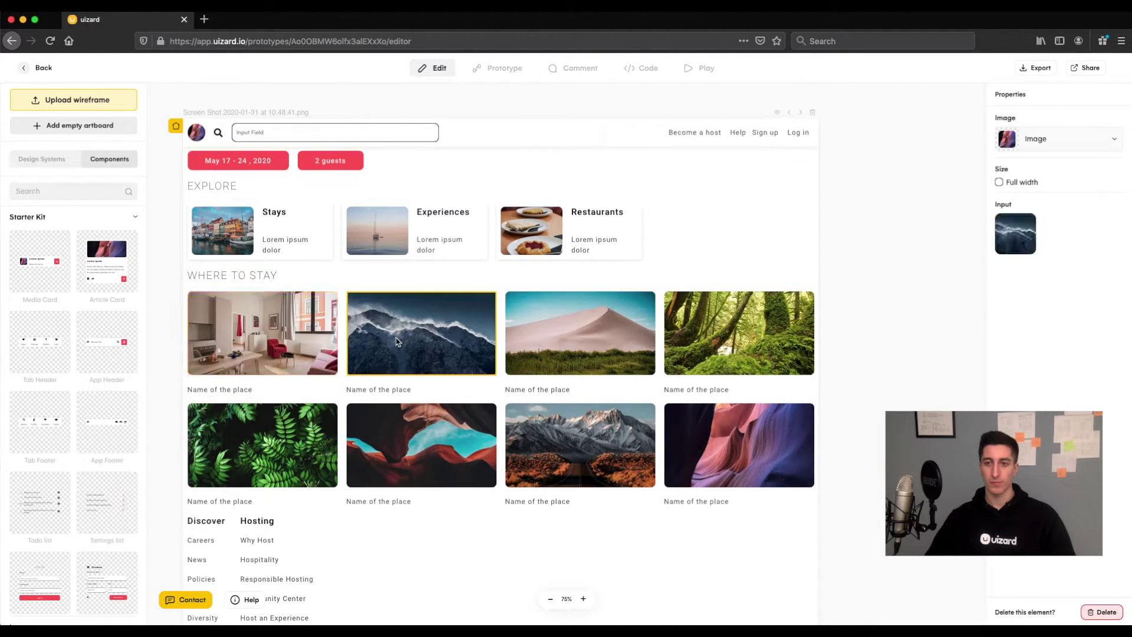
{"action": "left_click", "coordinate": [1016, 233]}
{"action": "double_click", "coordinate": [679, 177]}
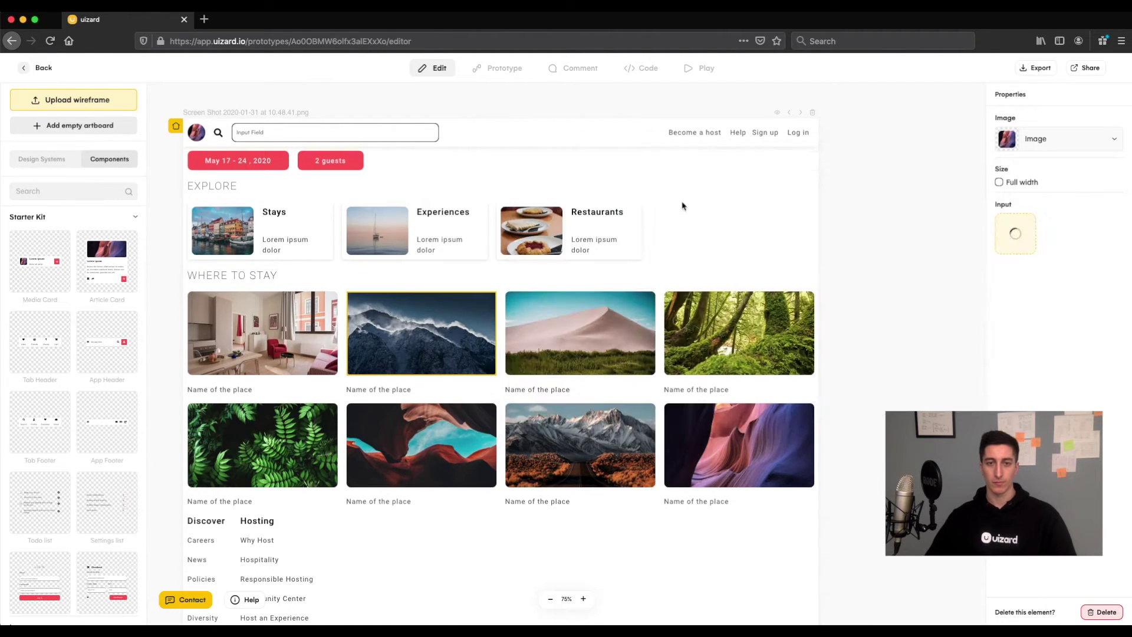
{"action": "left_click", "coordinate": [615, 344]}
{"action": "left_click", "coordinate": [1016, 234]}
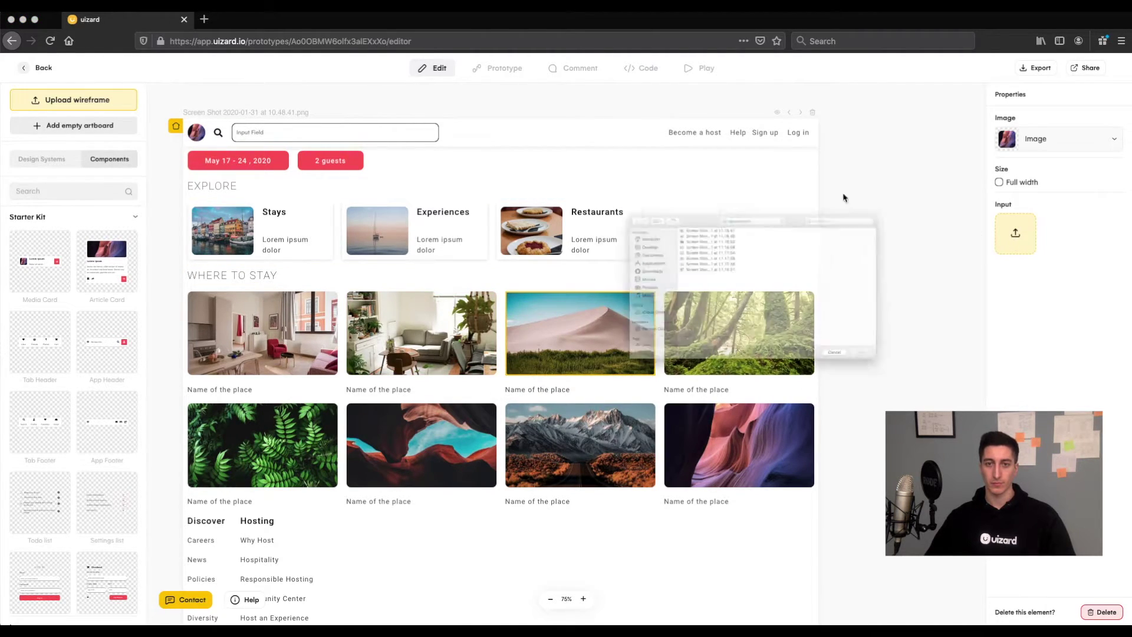
{"action": "double_click", "coordinate": [696, 201]}
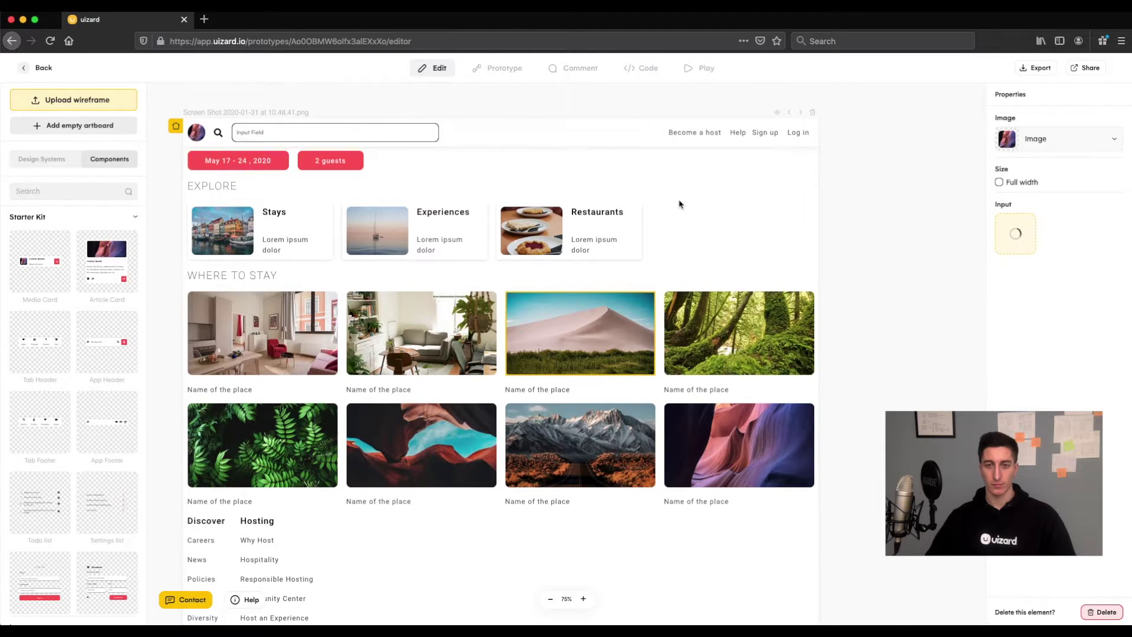
{"action": "left_click", "coordinate": [715, 322]}
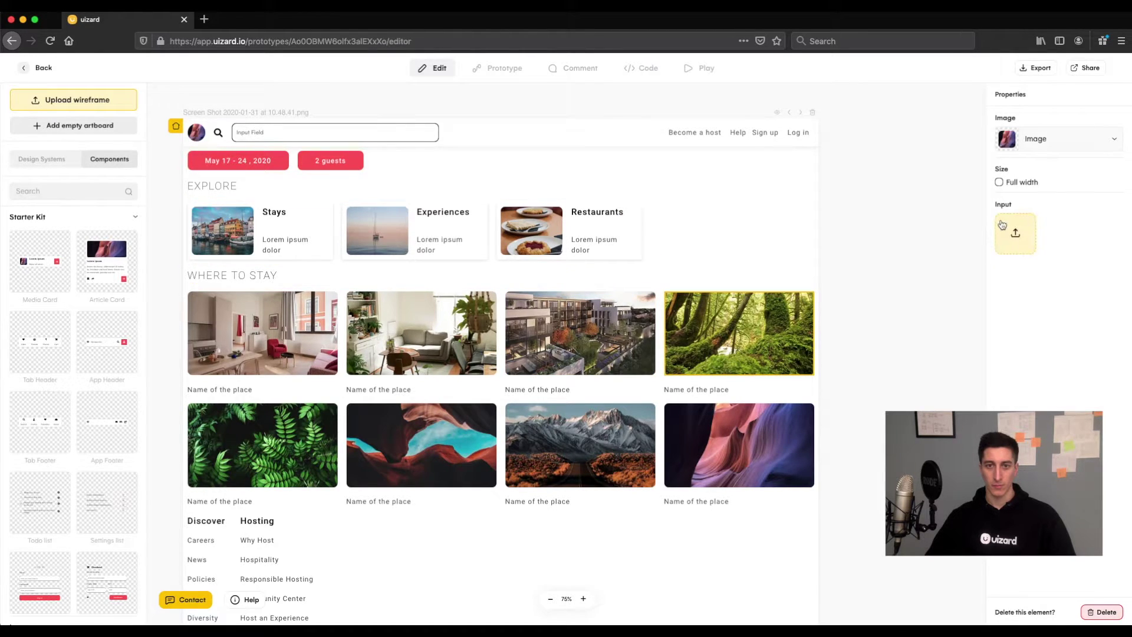
{"action": "left_click", "coordinate": [1015, 233]}
{"action": "double_click", "coordinate": [696, 211]}
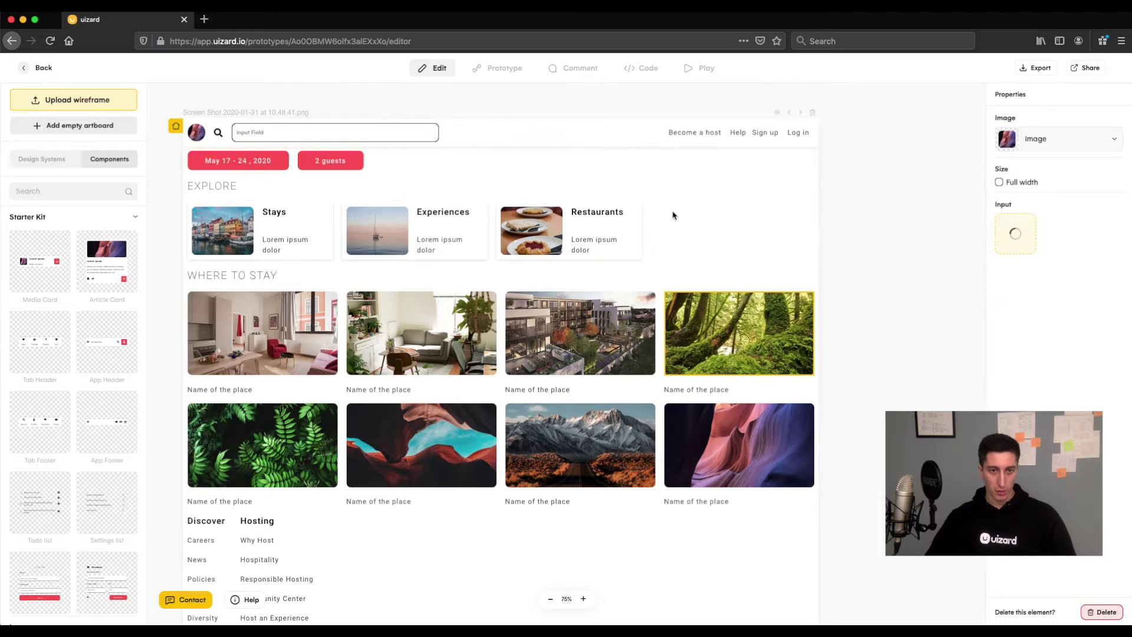
Replace the second-row ferns, canyon, snowy mountain and canyon images with apartment screenshots.
{"action": "left_click", "coordinate": [221, 448]}
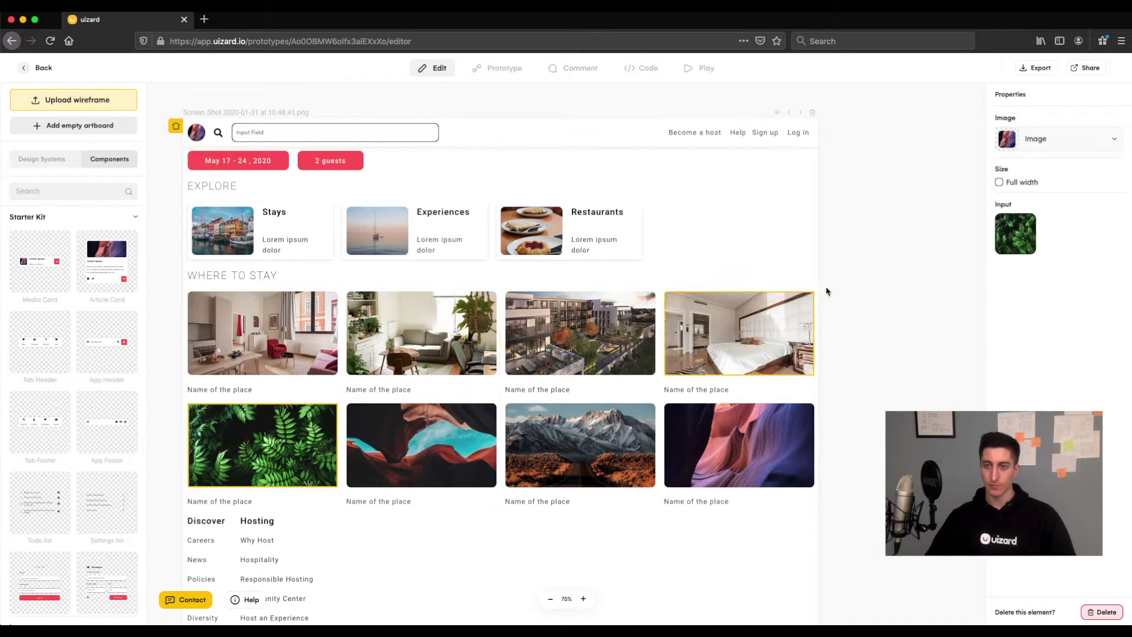
{"action": "left_click", "coordinate": [1027, 228]}
{"action": "double_click", "coordinate": [651, 223]}
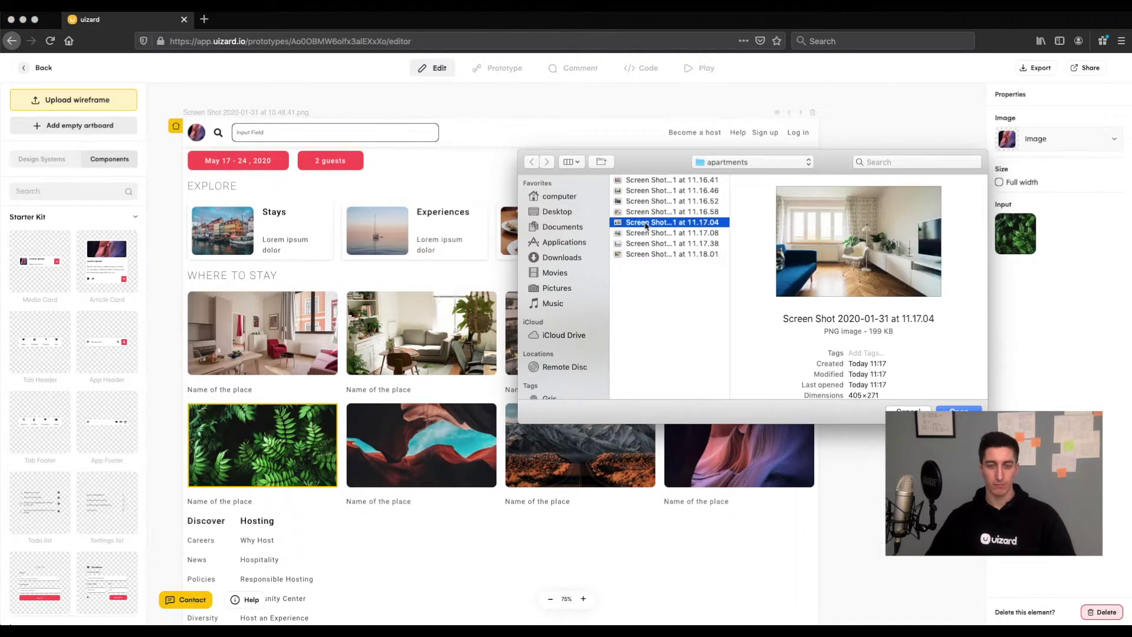
{"action": "left_click", "coordinate": [429, 439]}
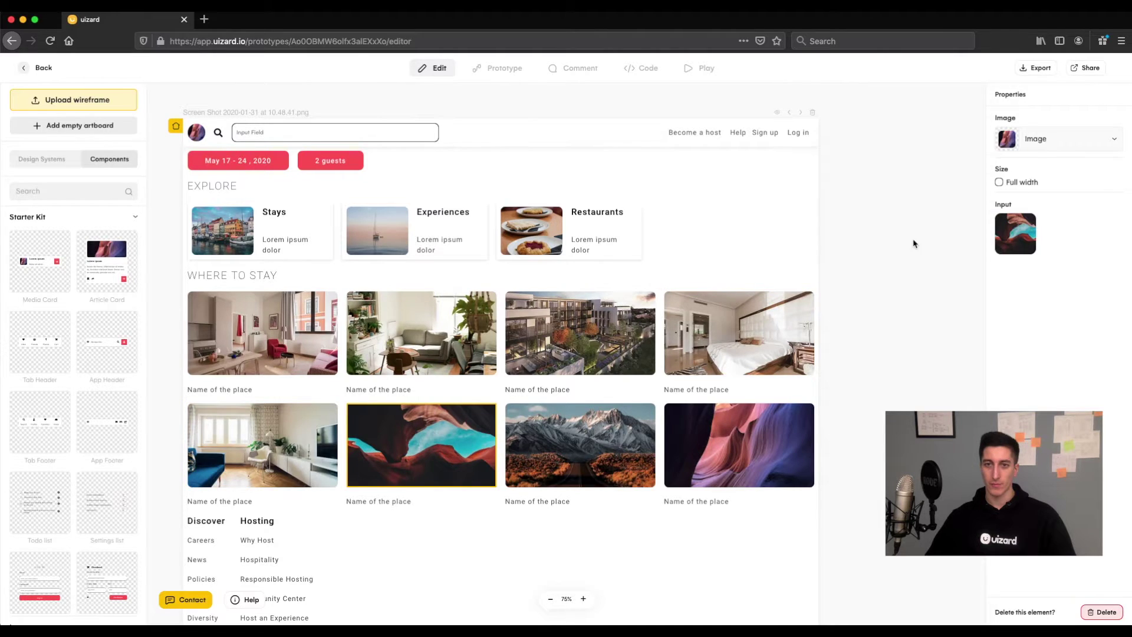
{"action": "left_click", "coordinate": [1015, 234]}
{"action": "double_click", "coordinate": [697, 234]}
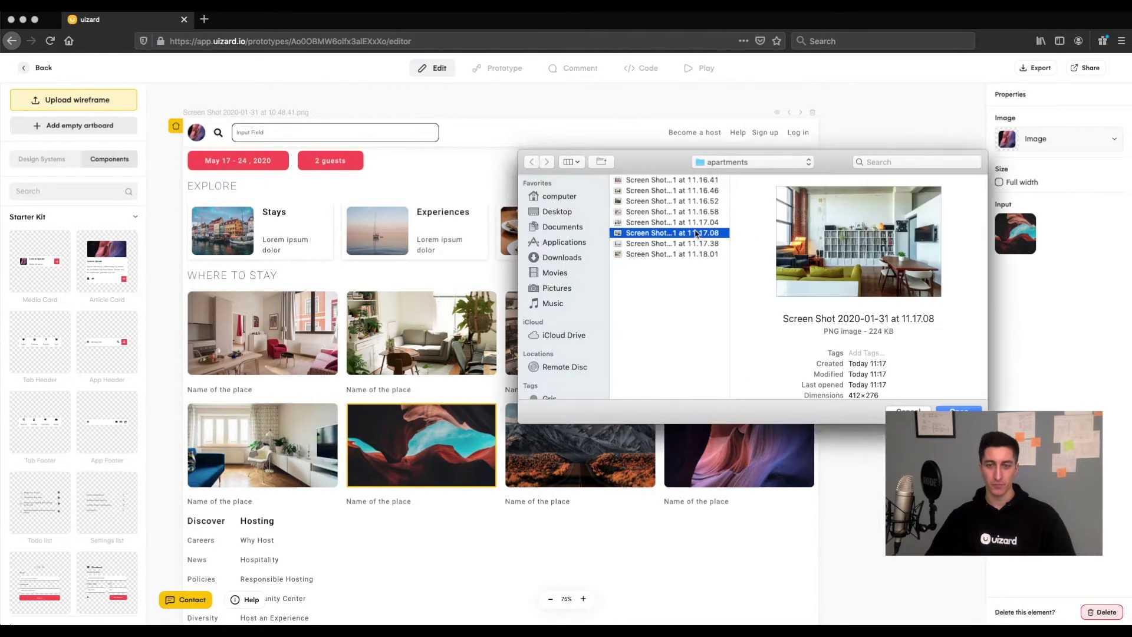
{"action": "left_click", "coordinate": [577, 445]}
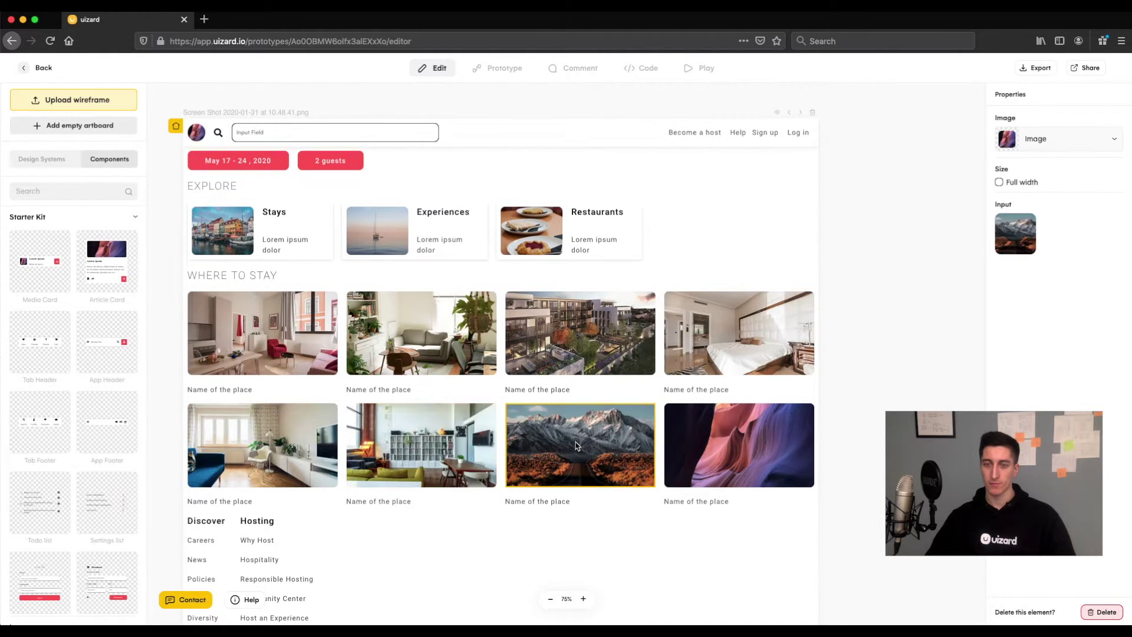
{"action": "left_click", "coordinate": [1002, 236]}
{"action": "double_click", "coordinate": [625, 246]}
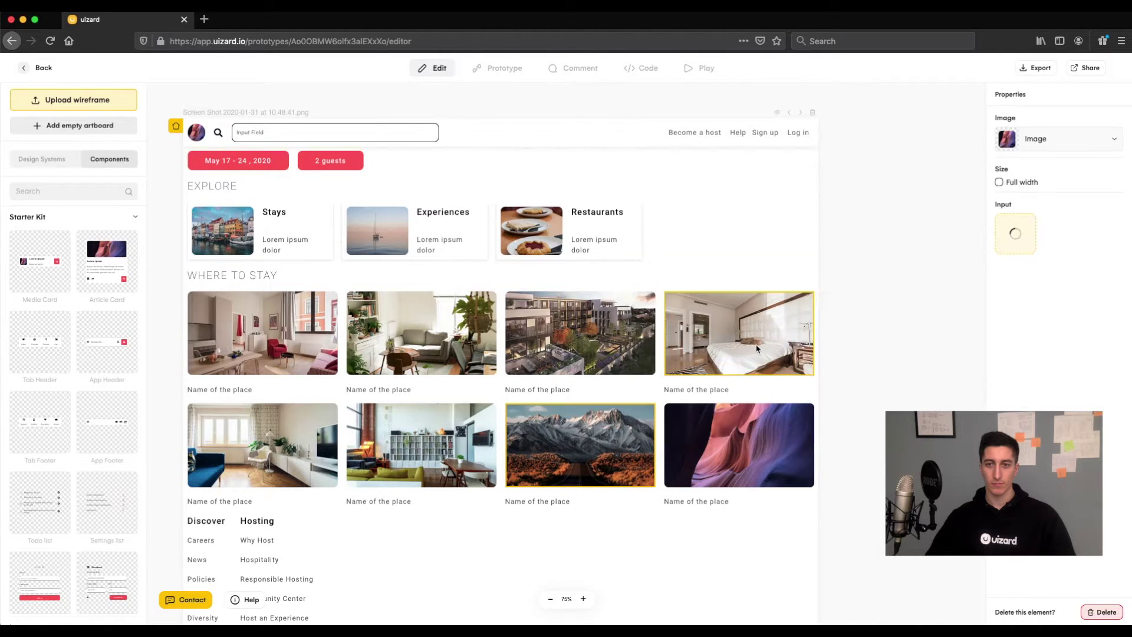
{"action": "left_click", "coordinate": [741, 438]}
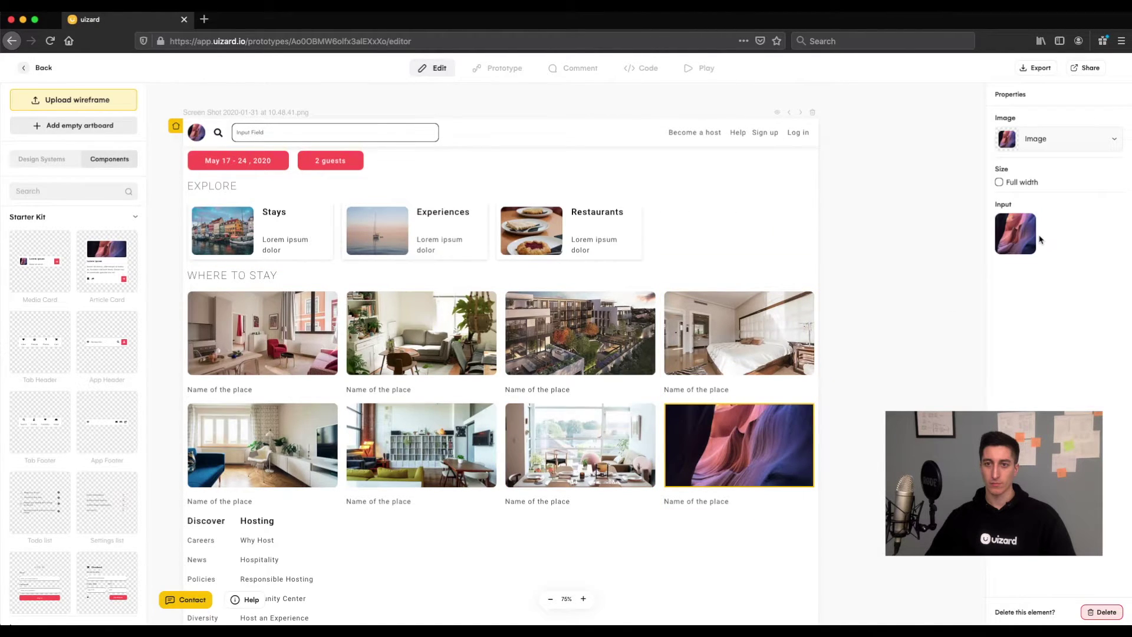
{"action": "left_click", "coordinate": [1029, 237]}
{"action": "double_click", "coordinate": [686, 255]}
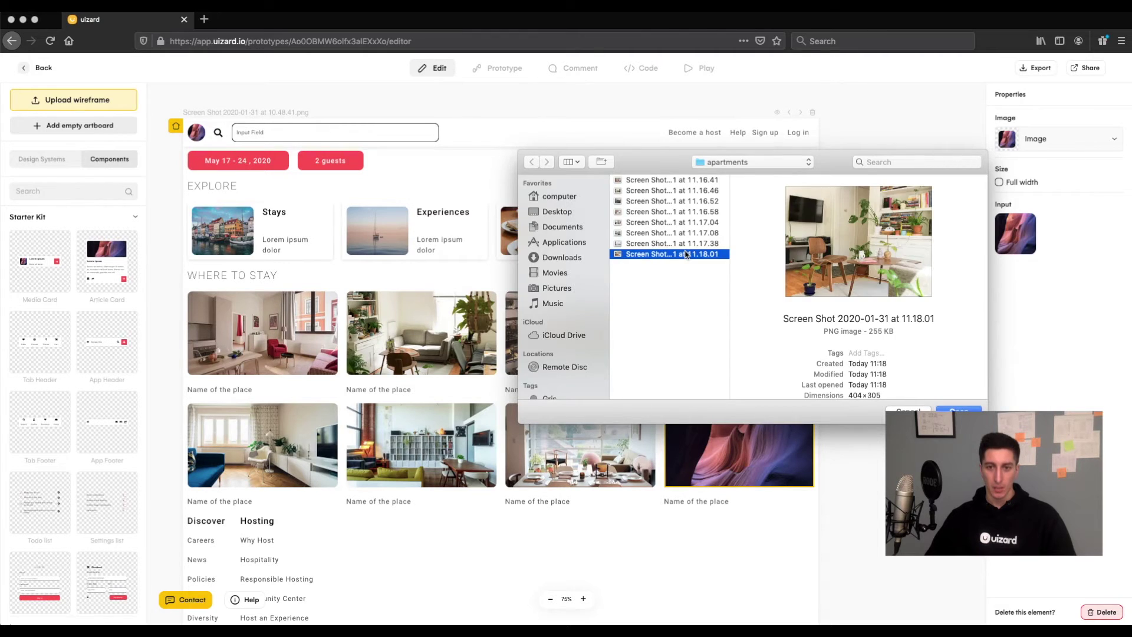
Replace the header avatar with uizard_icon_yellow_light.png from the Desktop.
{"action": "scroll", "coordinate": [872, 332], "scroll_direction": "left", "scroll_amount": 3}
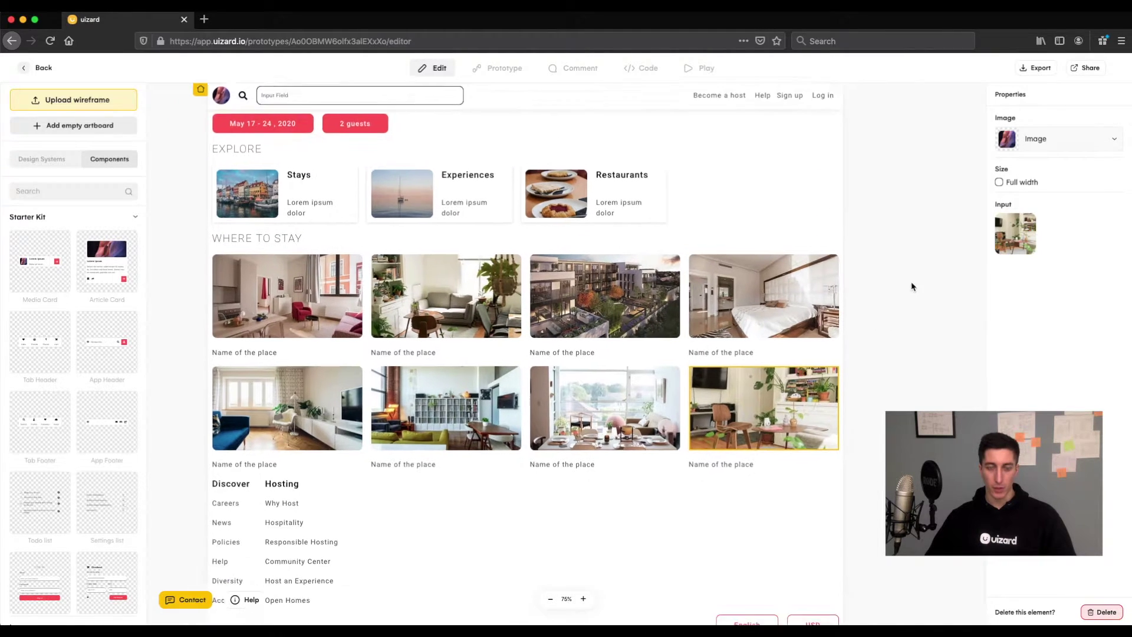
{"action": "left_click", "coordinate": [927, 332]}
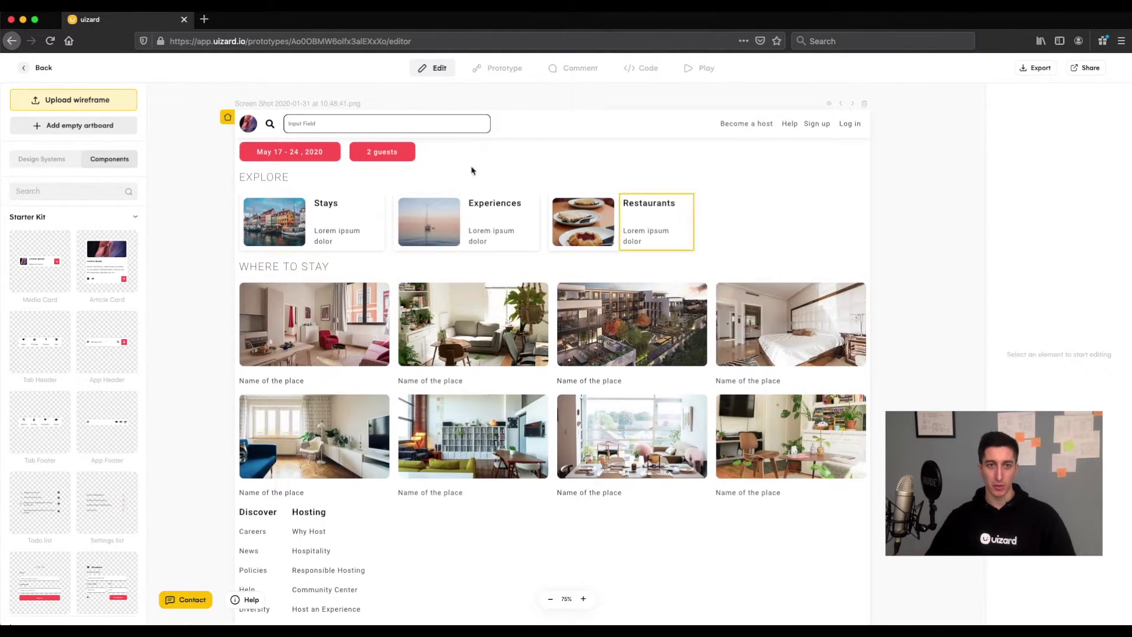
{"action": "left_click", "coordinate": [245, 125]}
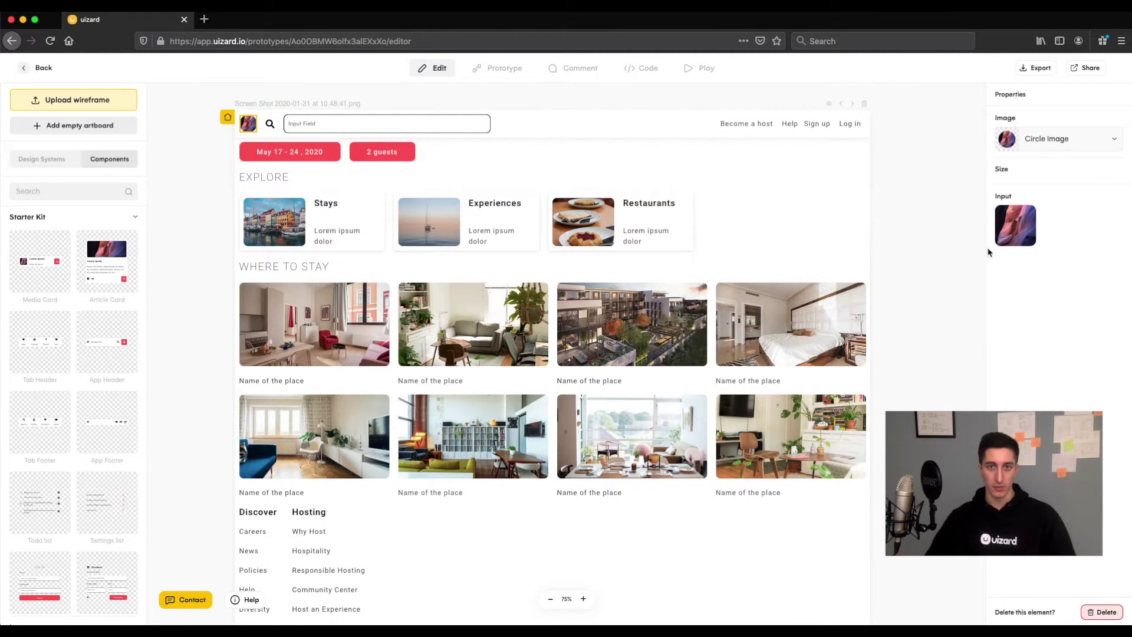
{"action": "left_click", "coordinate": [1016, 226]}
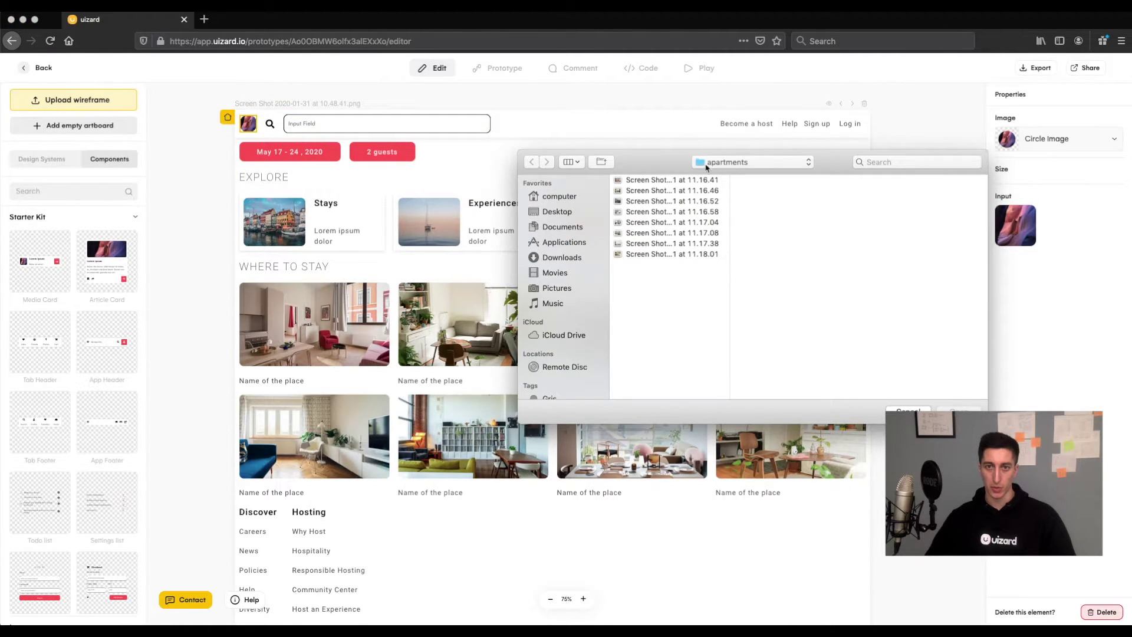
{"action": "left_click", "coordinate": [707, 164]}
{"action": "left_click", "coordinate": [710, 177]}
{"action": "left_click", "coordinate": [670, 203]}
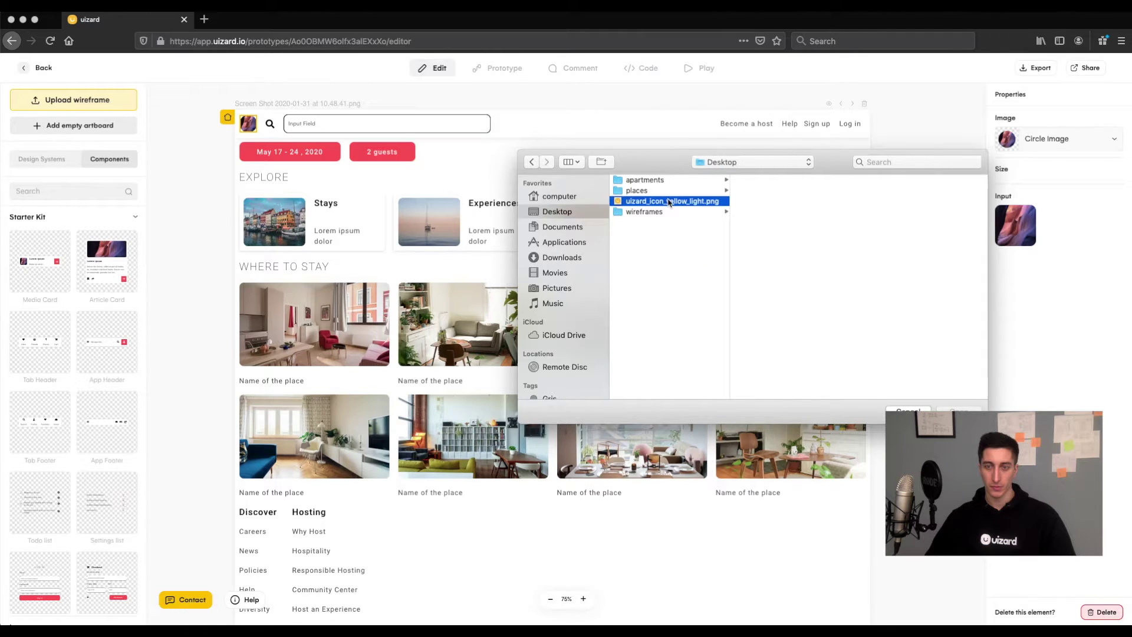
{"action": "double_click", "coordinate": [670, 201]}
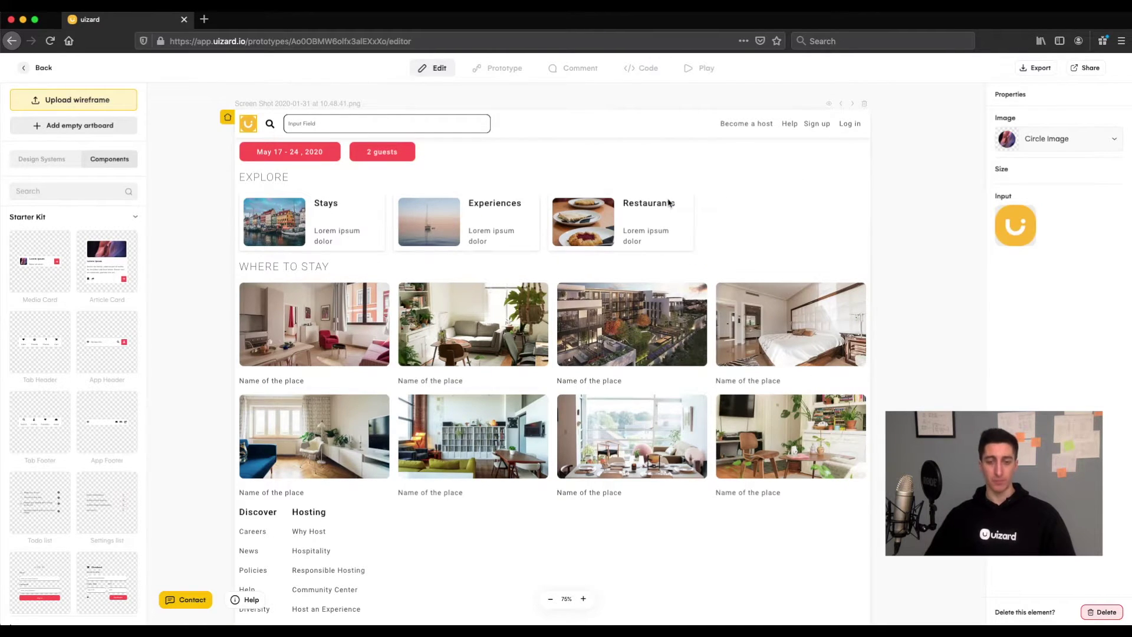
{"action": "left_click", "coordinate": [925, 253]}
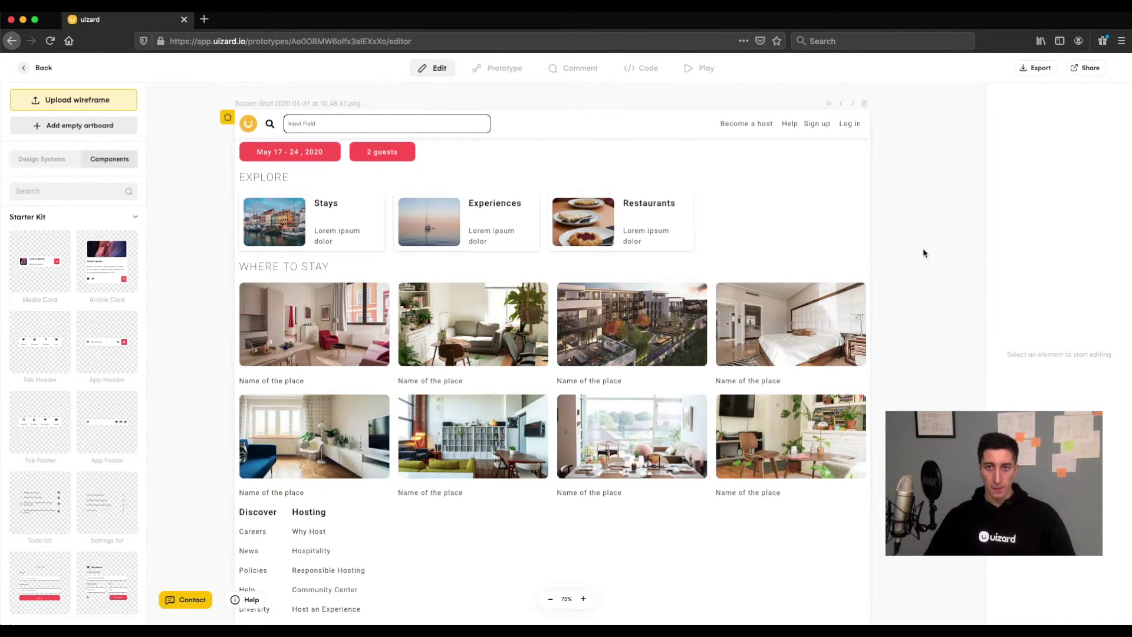
Scroll around the page and zoom the canvas out to 50%.
{"action": "scroll", "coordinate": [933, 301], "scroll_direction": "down", "scroll_amount": 3}
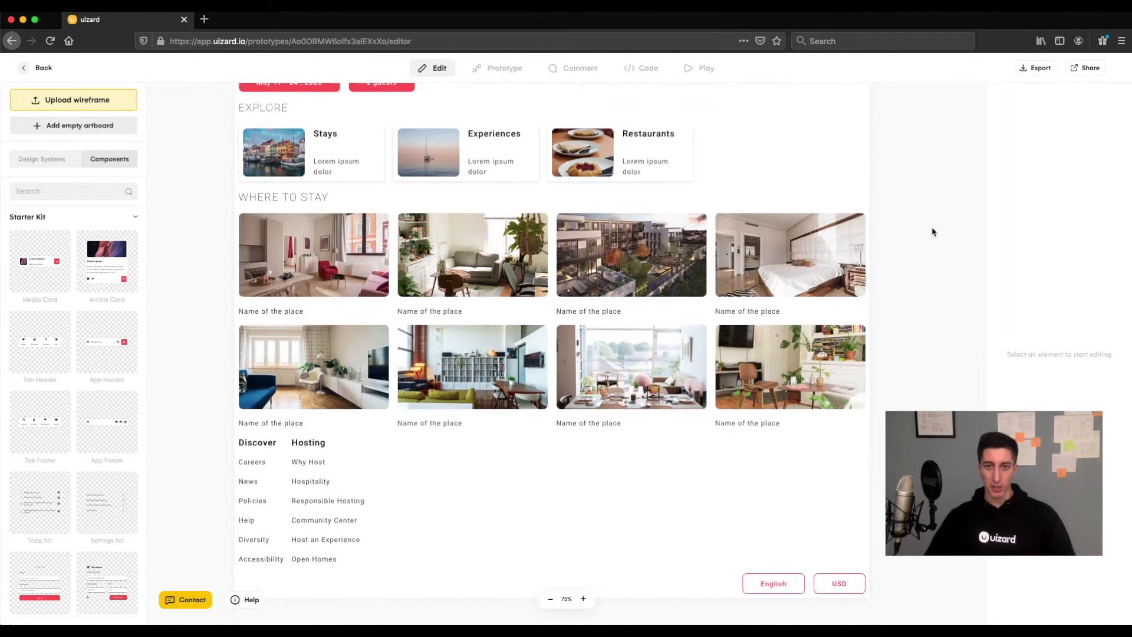
{"action": "scroll", "coordinate": [934, 266], "scroll_direction": "up", "scroll_amount": 5}
{"action": "scroll", "coordinate": [933, 358], "scroll_direction": "down", "scroll_amount": 1}
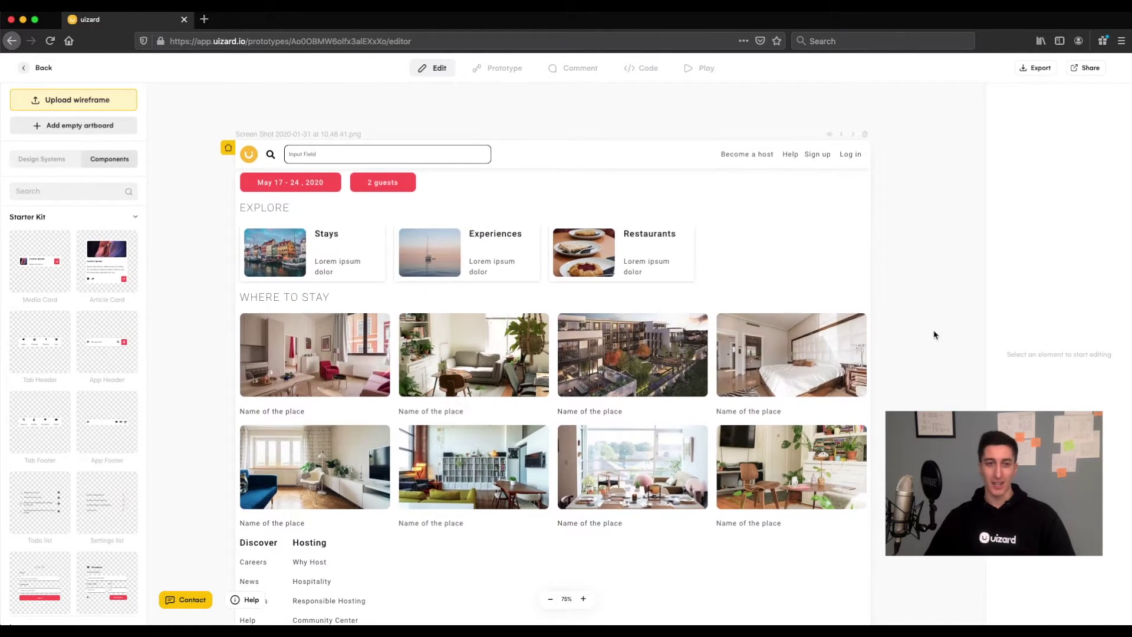
{"action": "scroll", "coordinate": [911, 331], "scroll_direction": "right", "scroll_amount": 2}
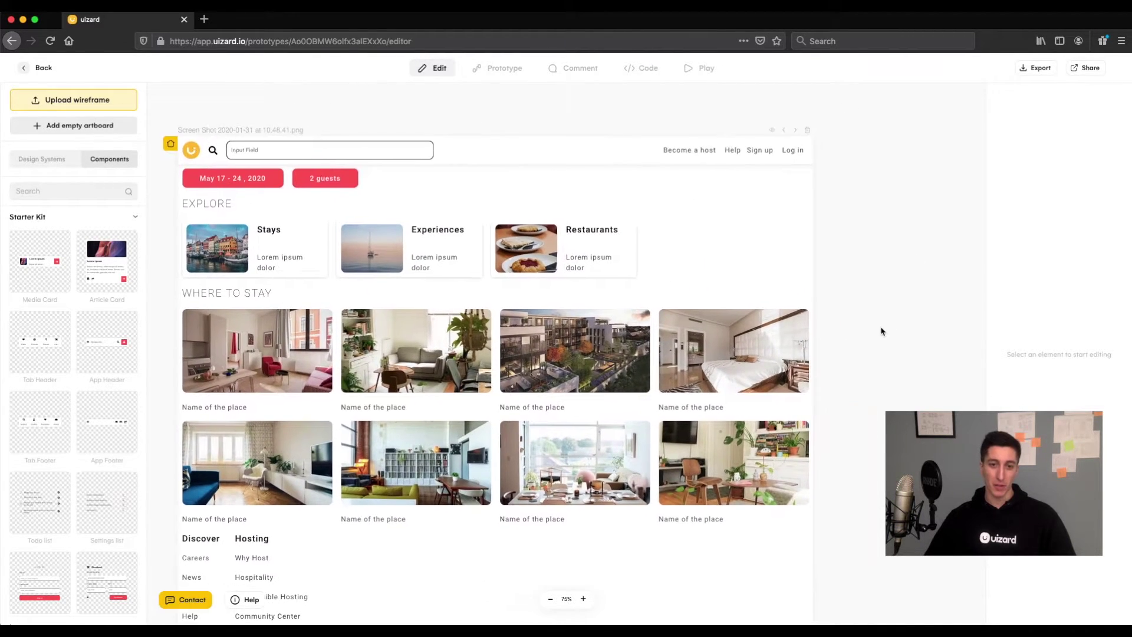
{"action": "left_click", "coordinate": [553, 599]}
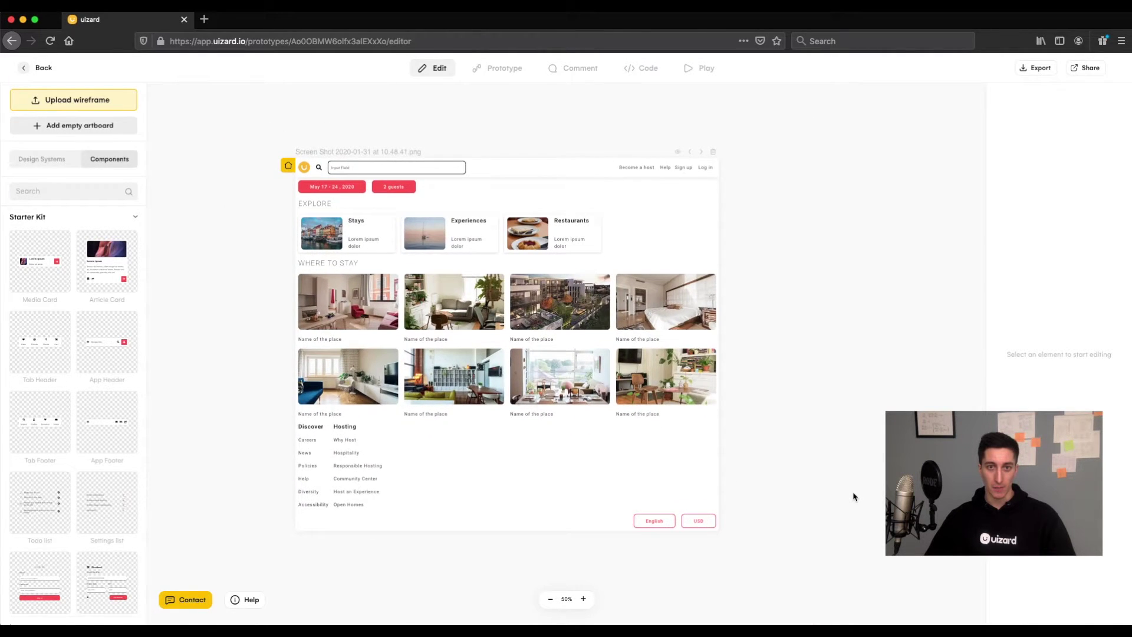
Quick Look the hand-drawn wireframe jpg in Finder, then drag it onto the Uizard canvas.
{"action": "key", "text": "super+Tab"}
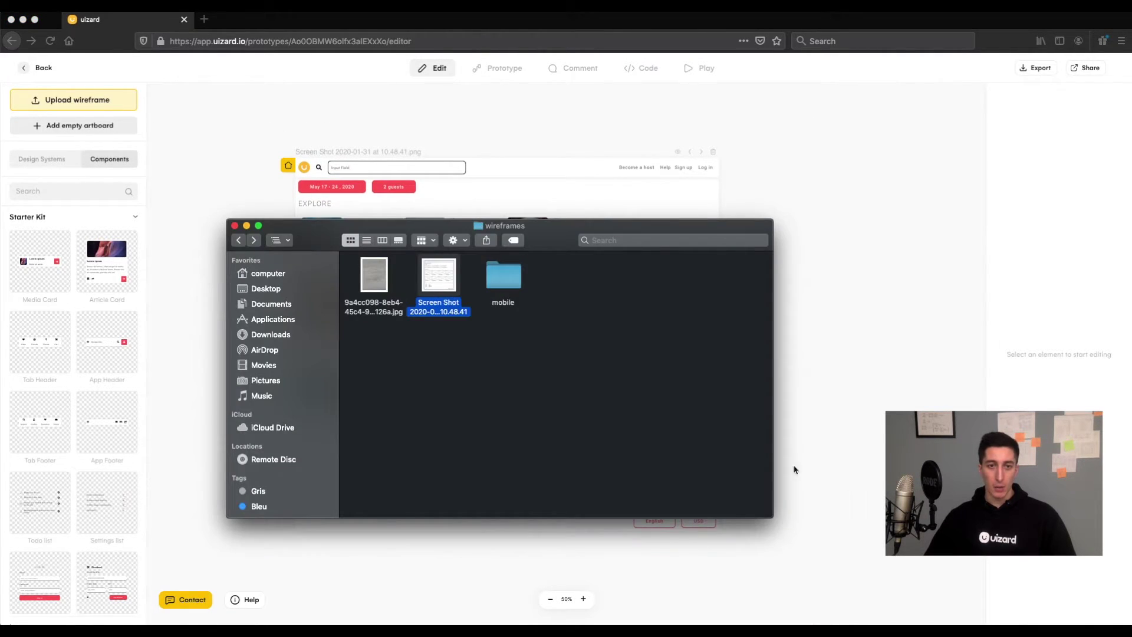
{"action": "left_click", "coordinate": [378, 280]}
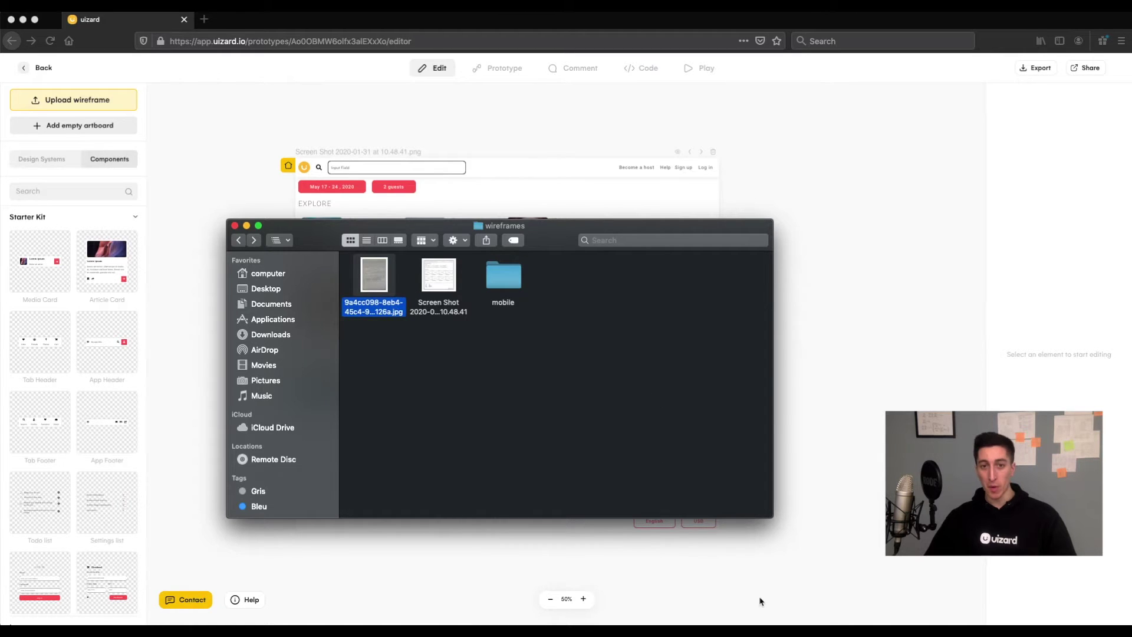
{"action": "key", "text": "space"}
{"action": "left_click_drag", "start_coordinate": [647, 624], "coordinate": [609, 552]}
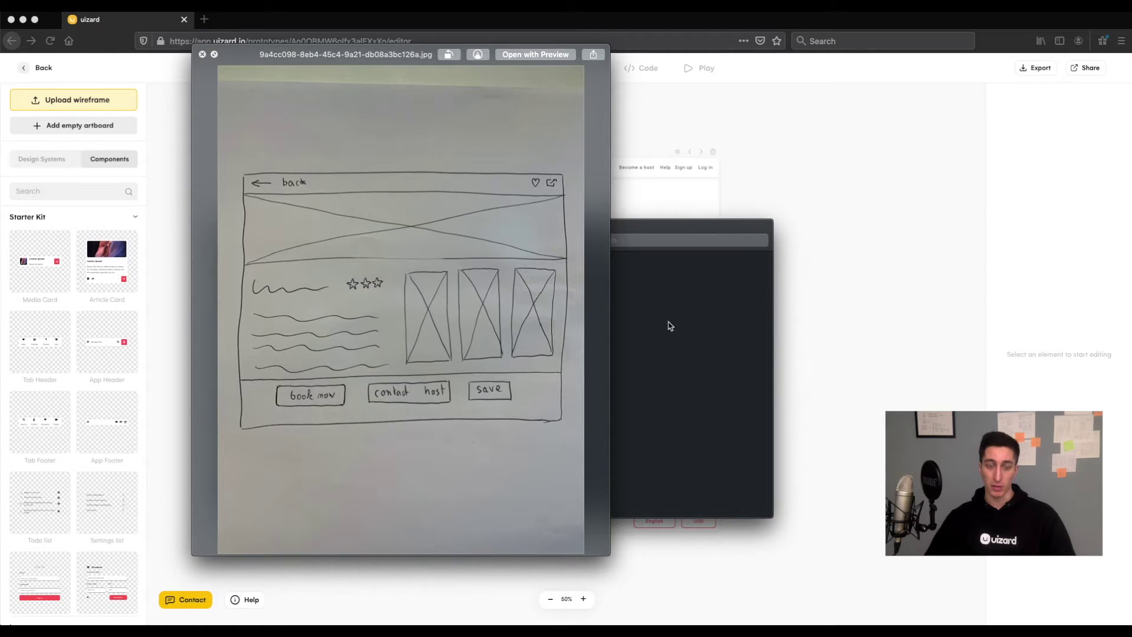
{"action": "key", "text": "space"}
{"action": "left_click_drag", "start_coordinate": [394, 273], "coordinate": [799, 215]}
{"action": "left_click", "coordinate": [803, 331]}
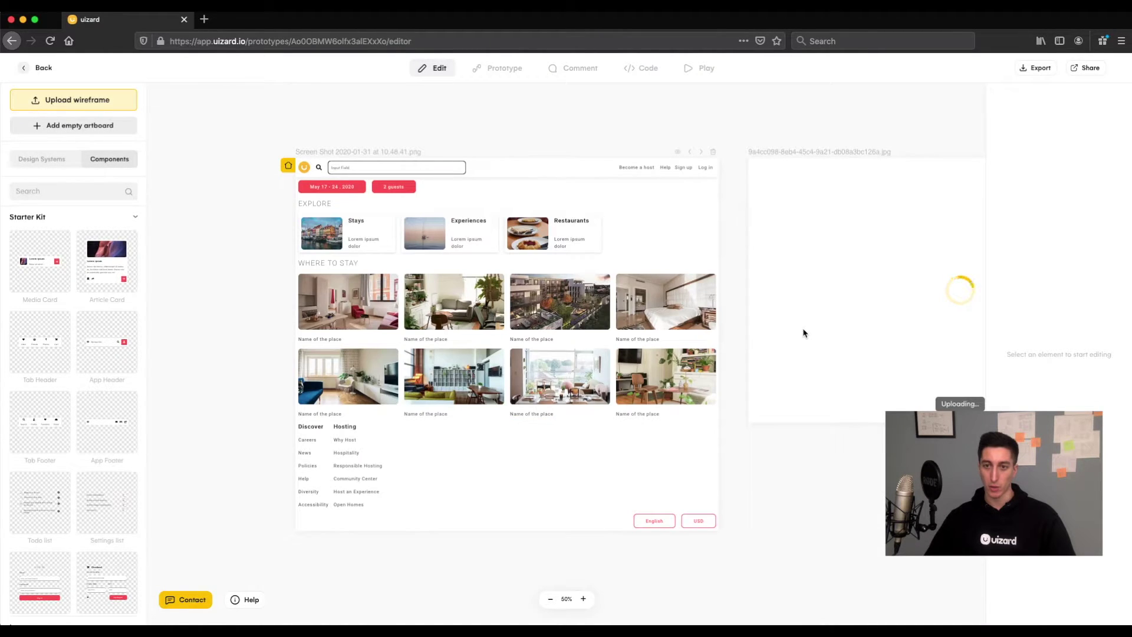
Let the sketch finish converting into a listing screen and view it at 75%.
{"action": "left_click_drag", "start_coordinate": [617, 513], "coordinate": [528, 517]}
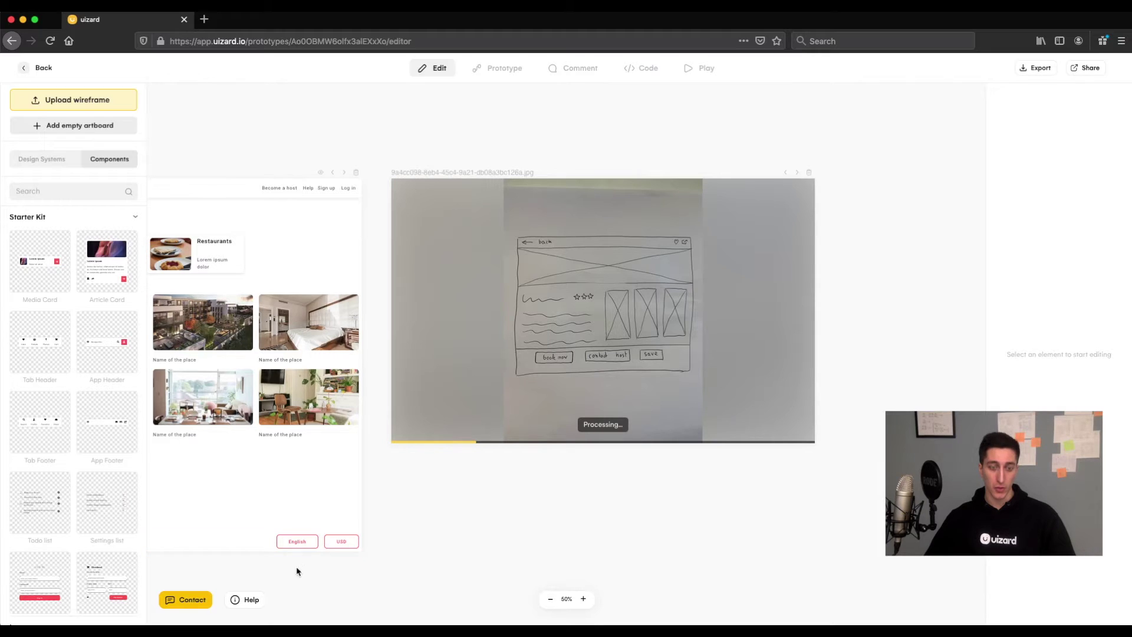
{"action": "left_click", "coordinate": [239, 600]}
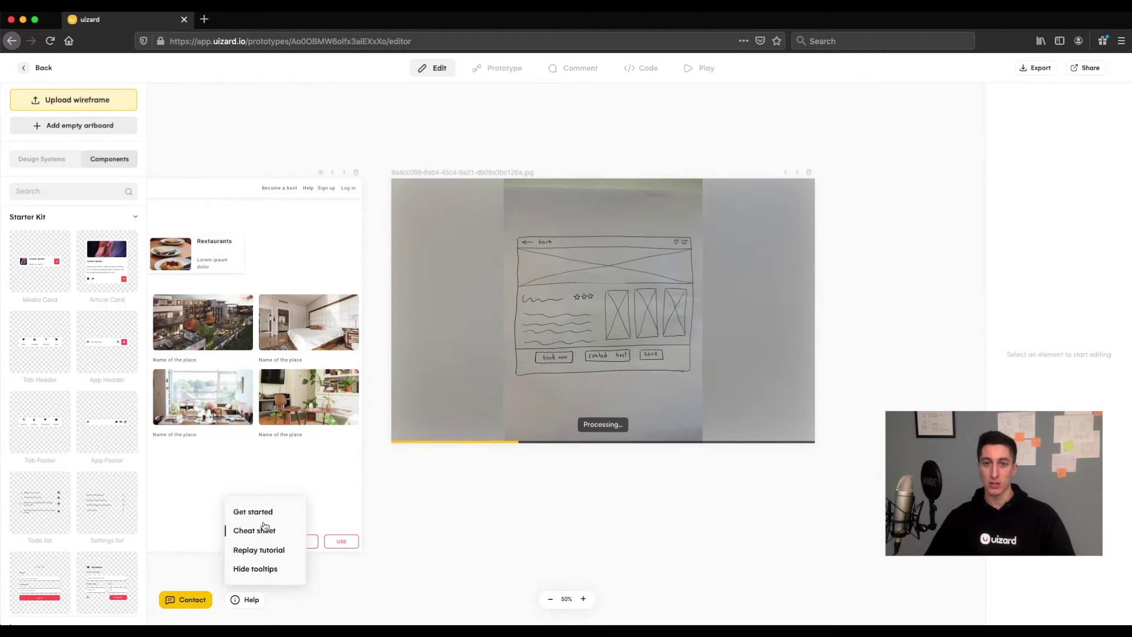
{"action": "left_click", "coordinate": [499, 523]}
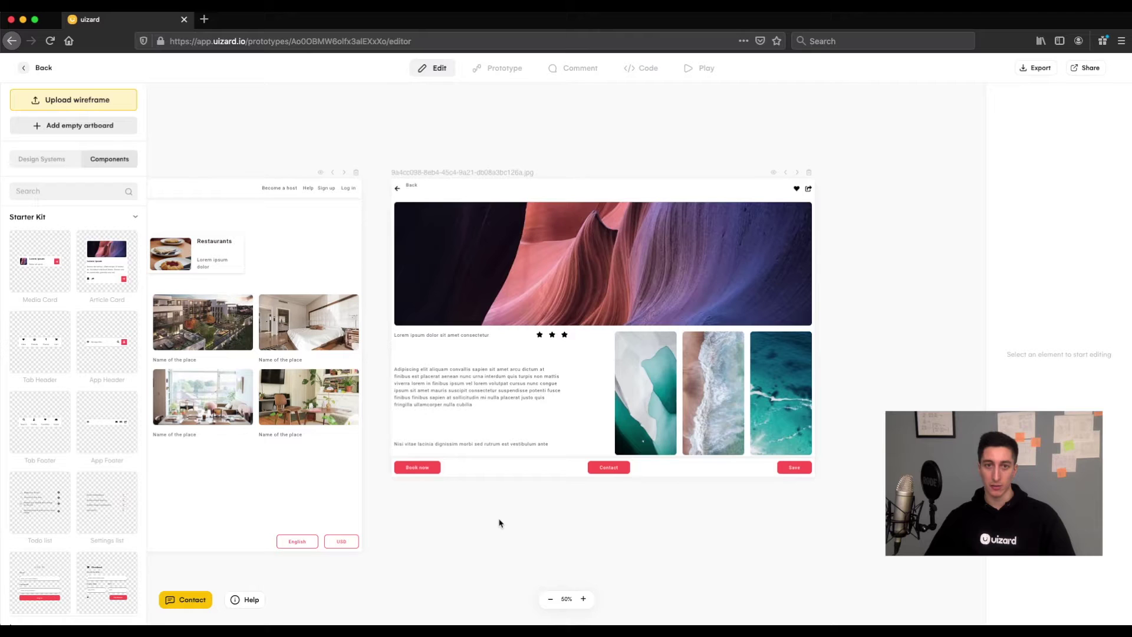
{"action": "left_click", "coordinate": [583, 599]}
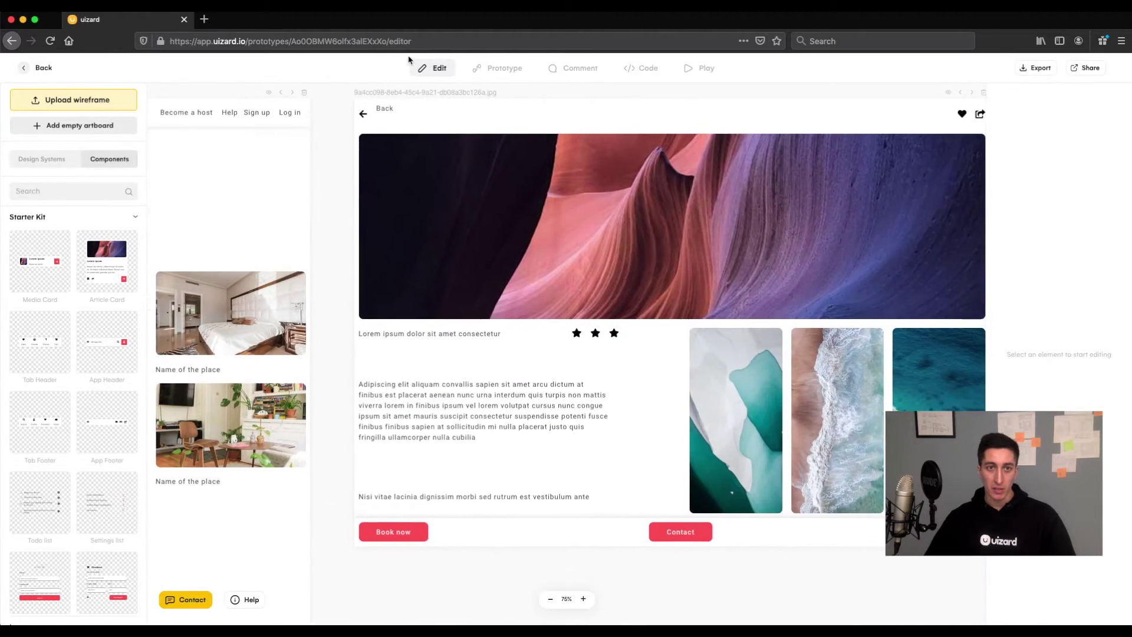
{"action": "left_click", "coordinate": [357, 141]}
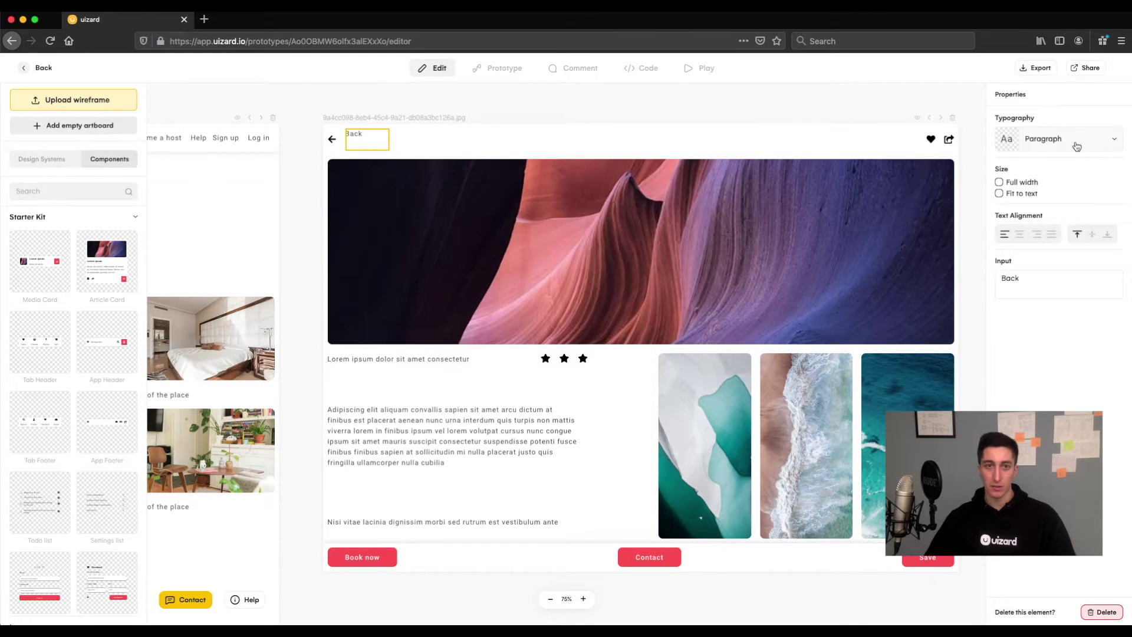
Fit the Back and heading text boxes to their text and give the heading the Title style.
{"action": "left_click", "coordinate": [1008, 194]}
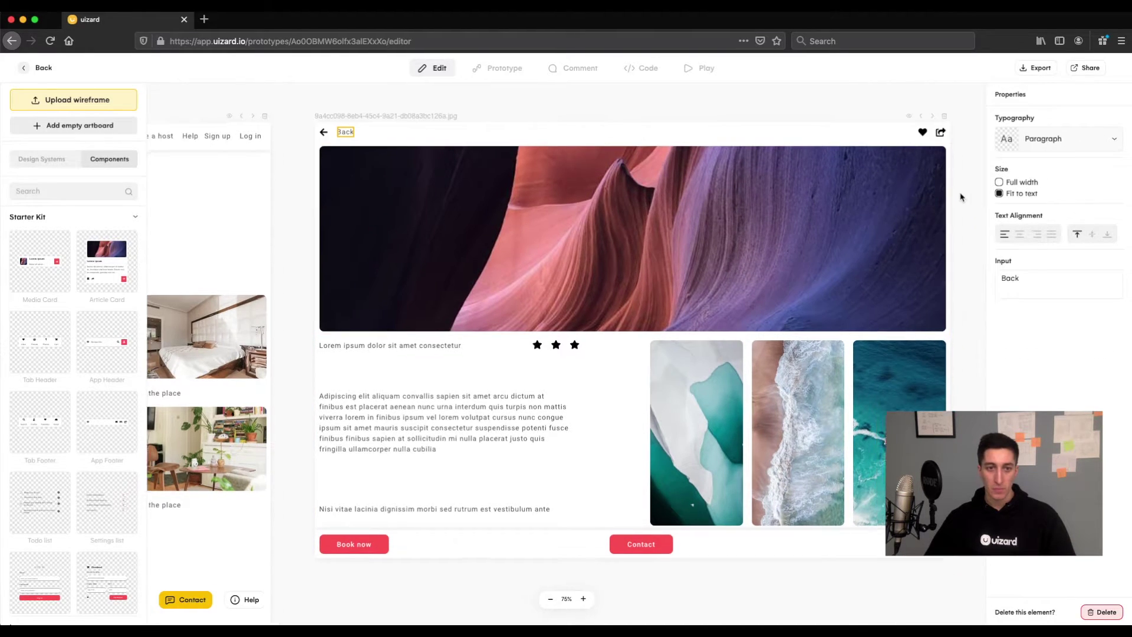
{"action": "scroll", "coordinate": [944, 194], "scroll_direction": "right", "scroll_amount": 3}
{"action": "left_click", "coordinate": [330, 337]}
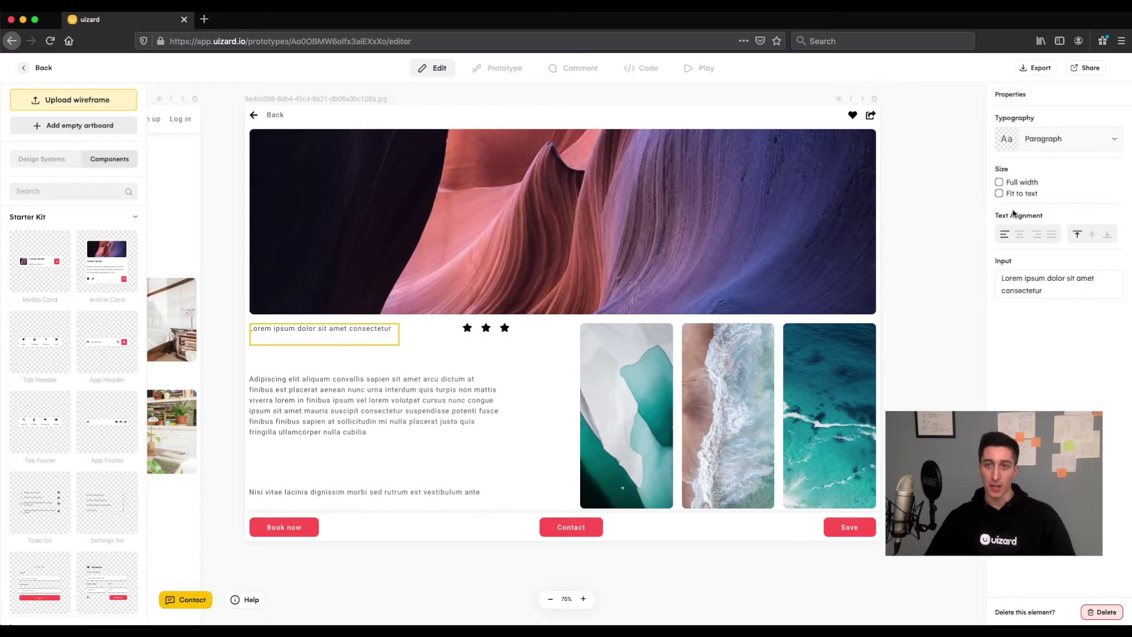
{"action": "left_click", "coordinate": [1017, 200]}
{"action": "left_click", "coordinate": [1056, 153]}
{"action": "scroll", "coordinate": [1046, 272], "scroll_direction": "down", "scroll_amount": 2}
{"action": "left_click", "coordinate": [1047, 271]}
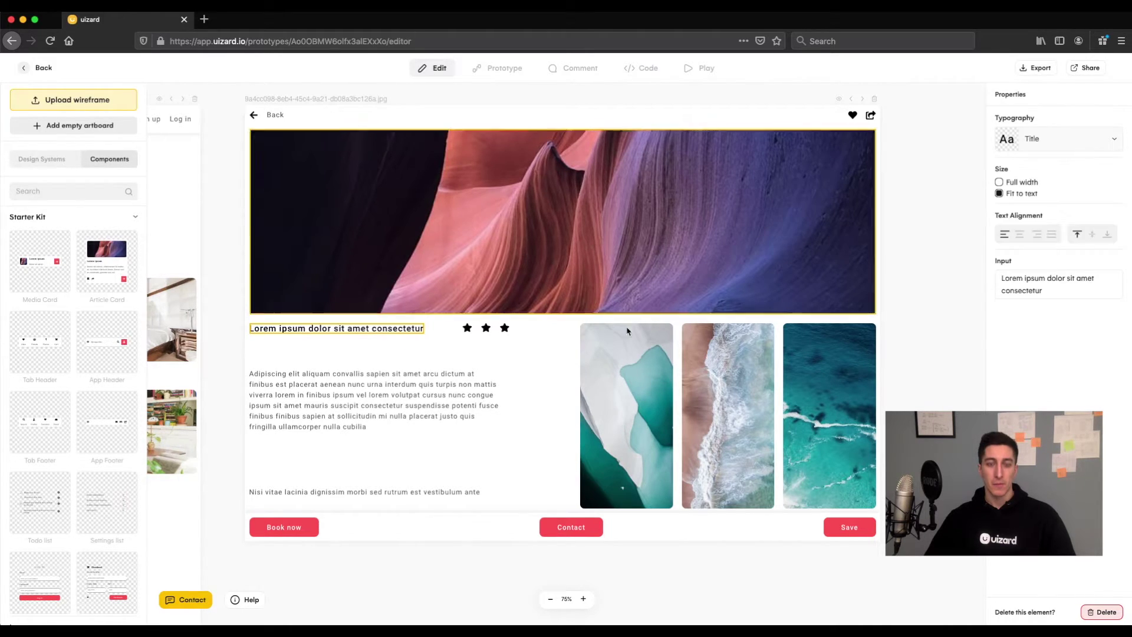
Align the heading group's contents to the top, then fit and justify the description paragraph.
{"action": "left_click", "coordinate": [454, 361]}
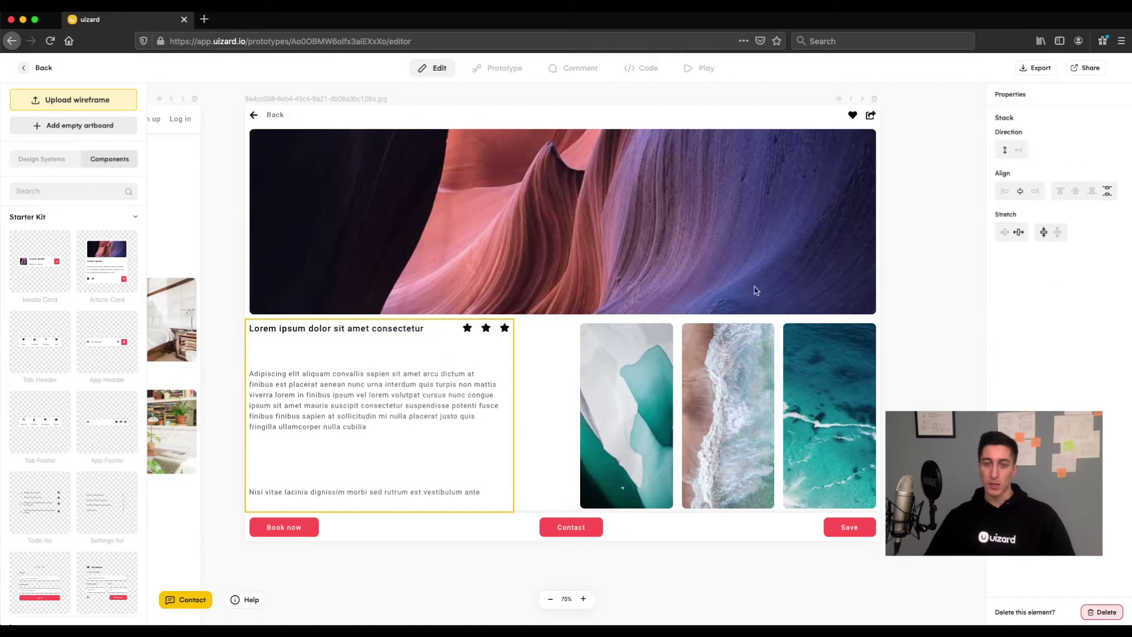
{"action": "left_click", "coordinate": [1060, 191]}
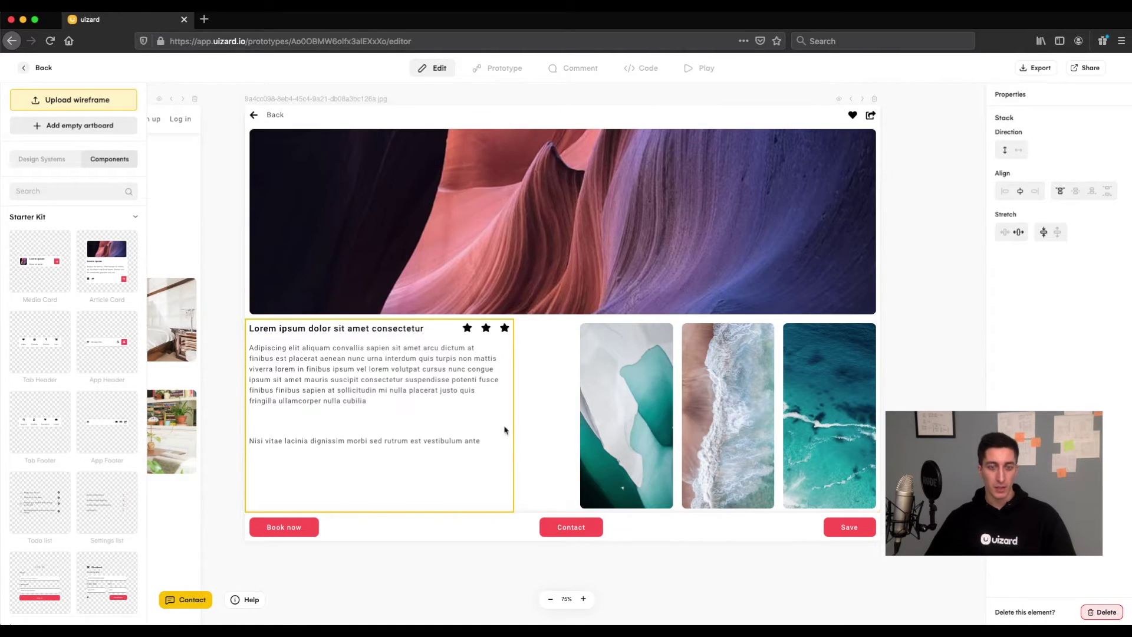
{"action": "left_click", "coordinate": [547, 424]}
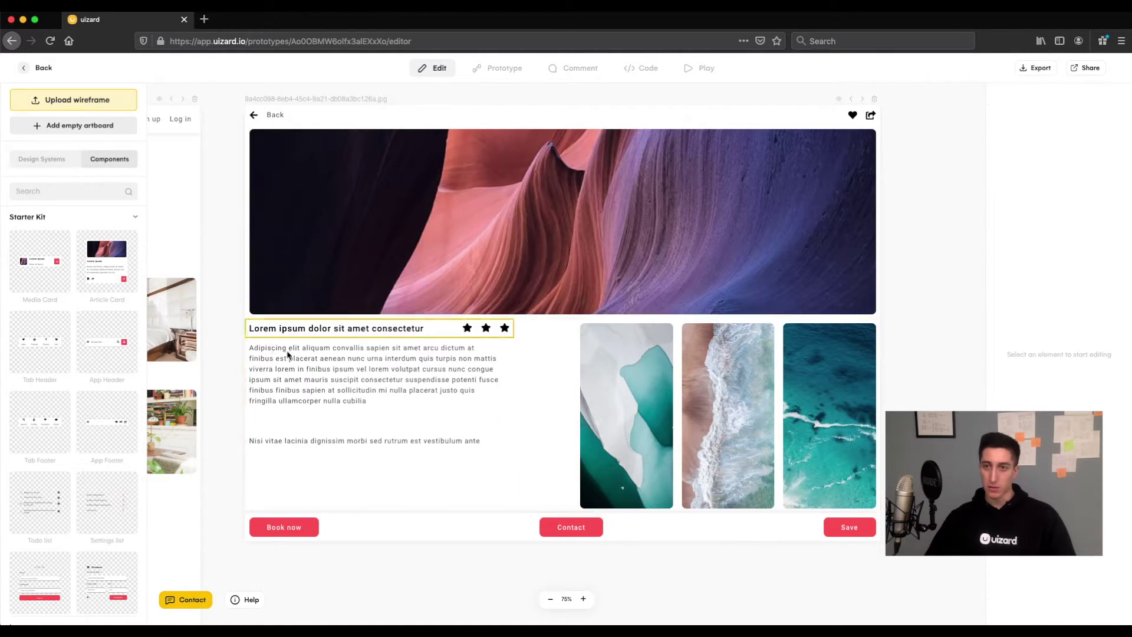
{"action": "left_click", "coordinate": [407, 348]}
{"action": "left_click", "coordinate": [999, 193]}
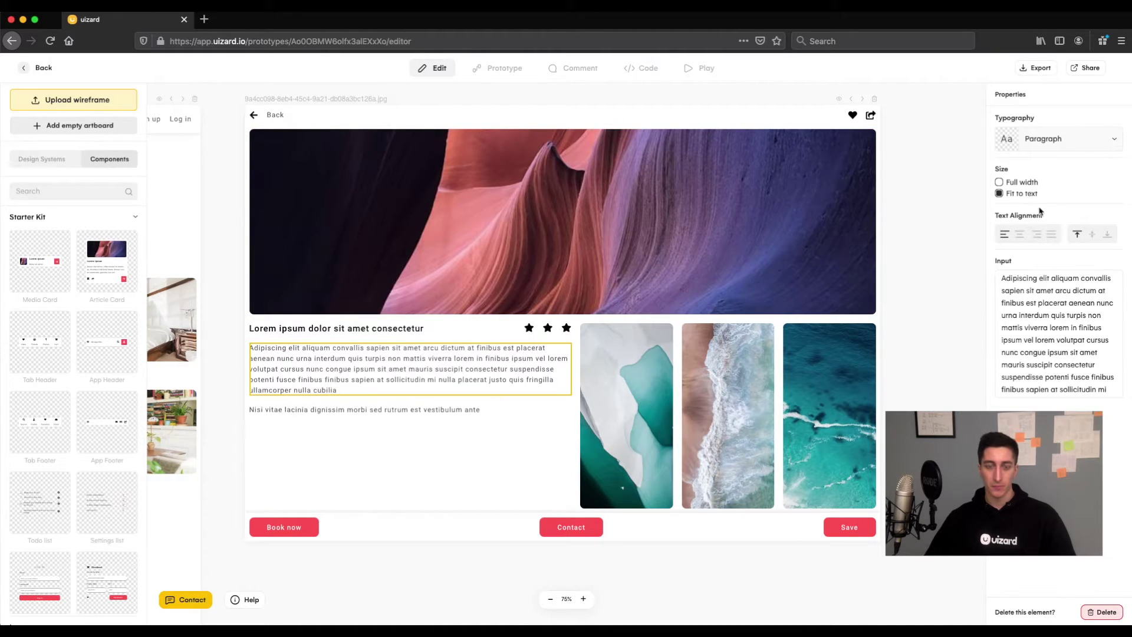
{"action": "left_click", "coordinate": [1053, 234]}
Remove the short 'Nisi vitae…' text line and the empty drop row below the paragraph.
{"action": "left_click", "coordinate": [414, 414]}
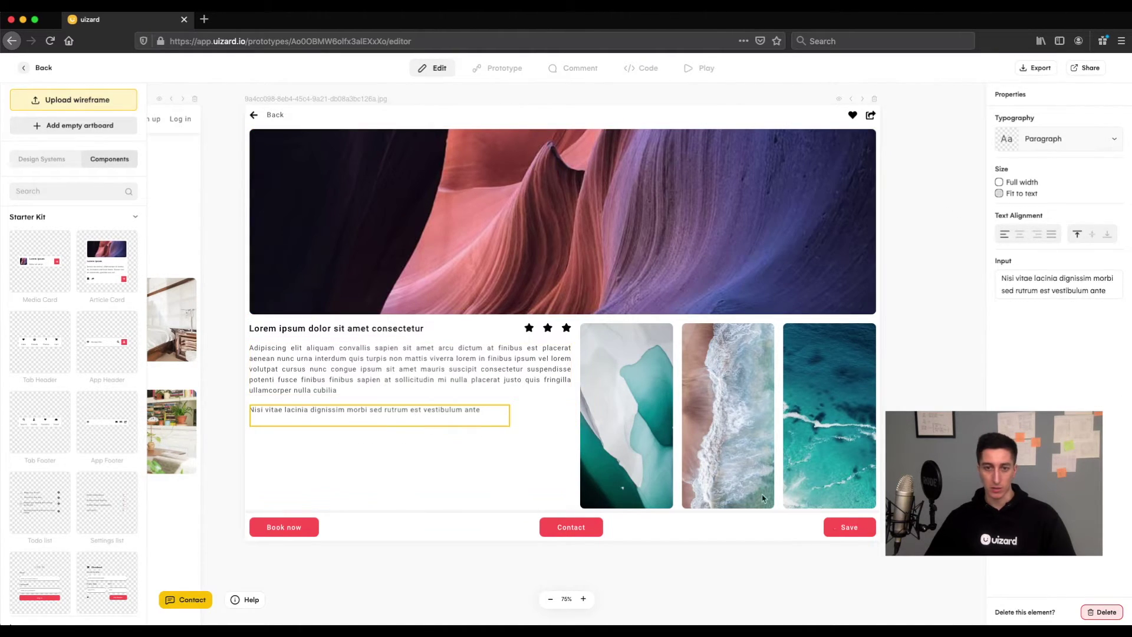
{"action": "left_click", "coordinate": [1104, 611]}
{"action": "left_click", "coordinate": [550, 380]}
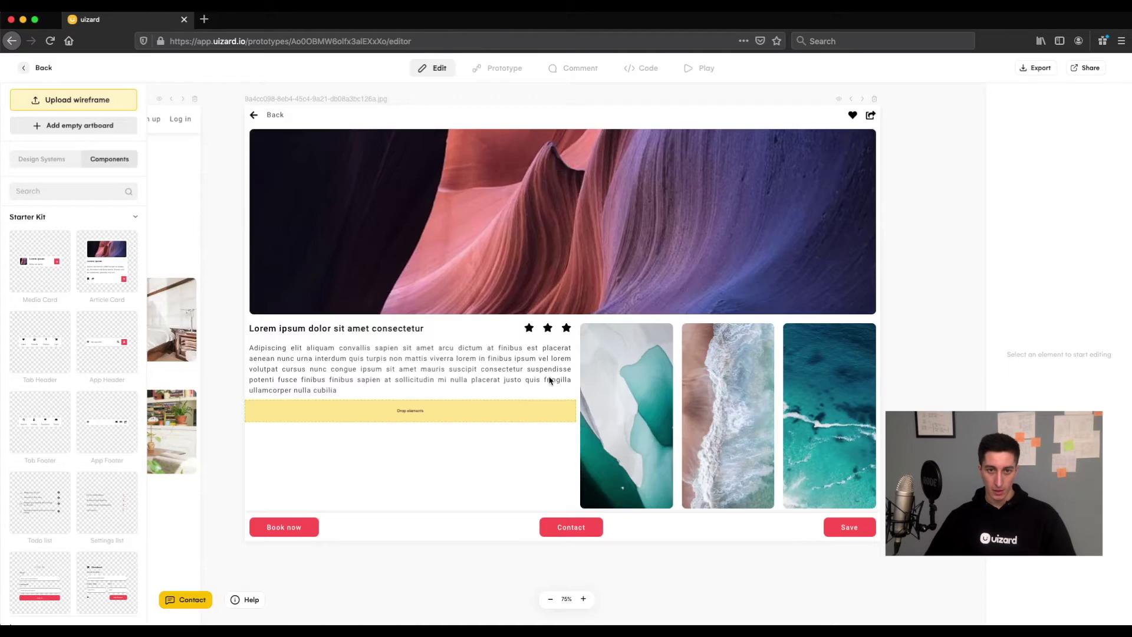
{"action": "left_click", "coordinate": [485, 418]}
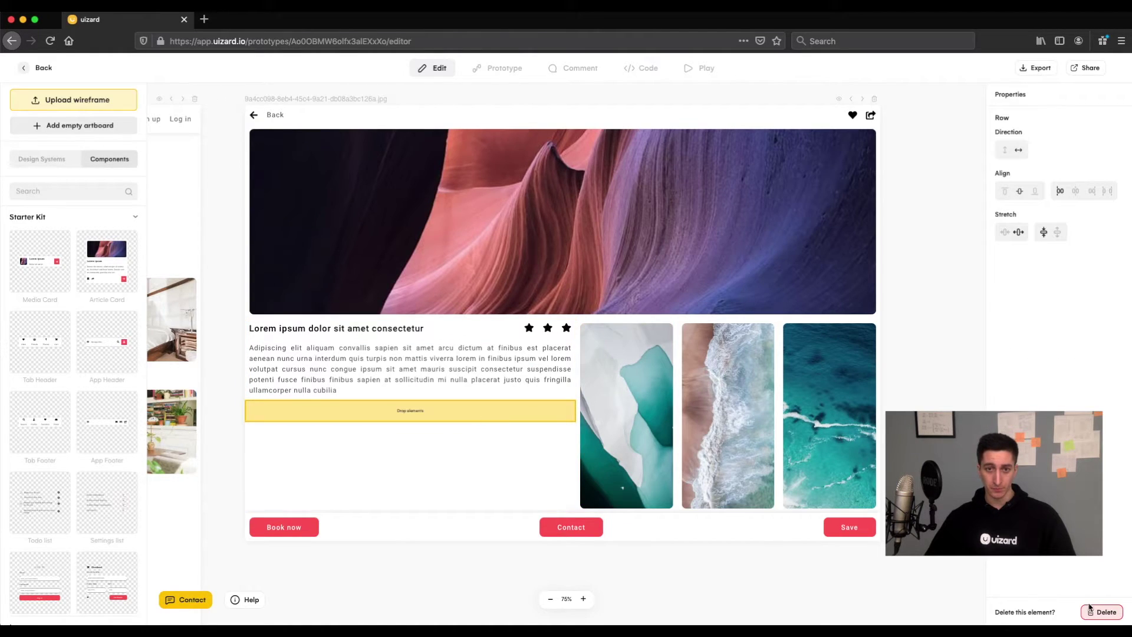
{"action": "left_click", "coordinate": [1091, 611]}
{"action": "left_click", "coordinate": [581, 380]}
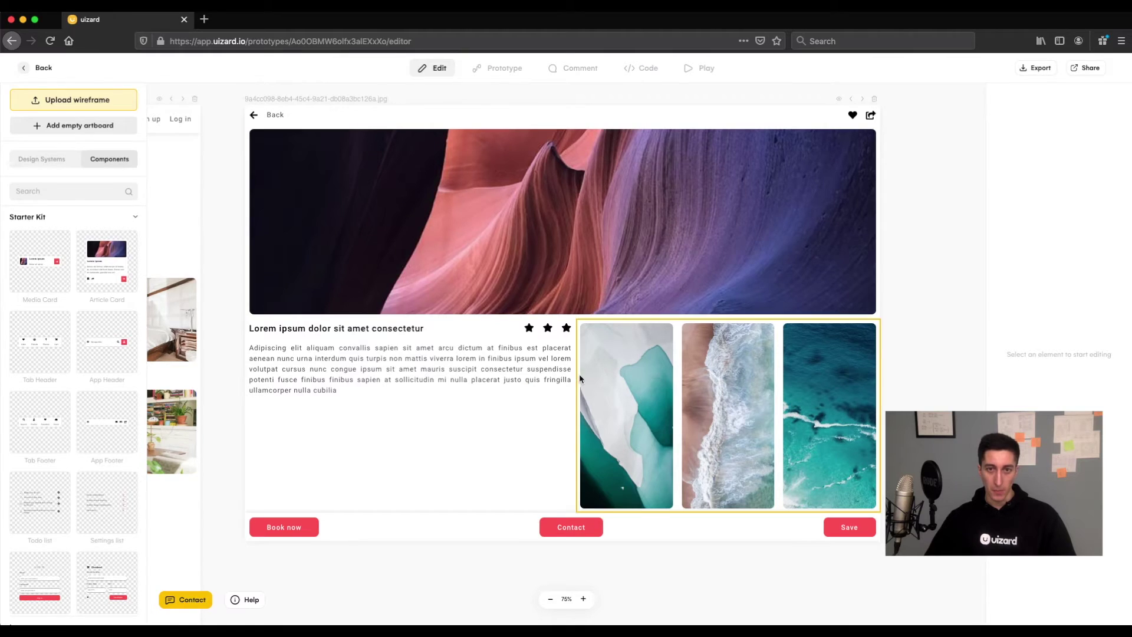
Relabel the Book now button 'Book Now' and stretch it to full width.
{"action": "left_click", "coordinate": [286, 532]}
{"action": "left_click", "coordinate": [1021, 227]}
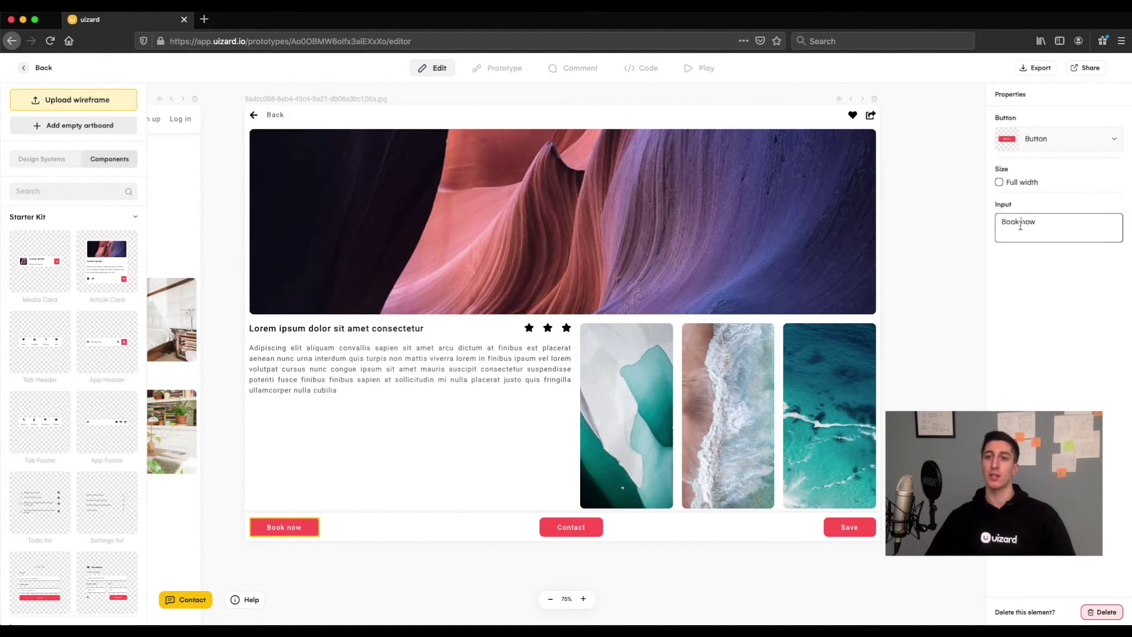
{"action": "key", "text": "BackSpace"}
{"action": "type", "text": "N"}
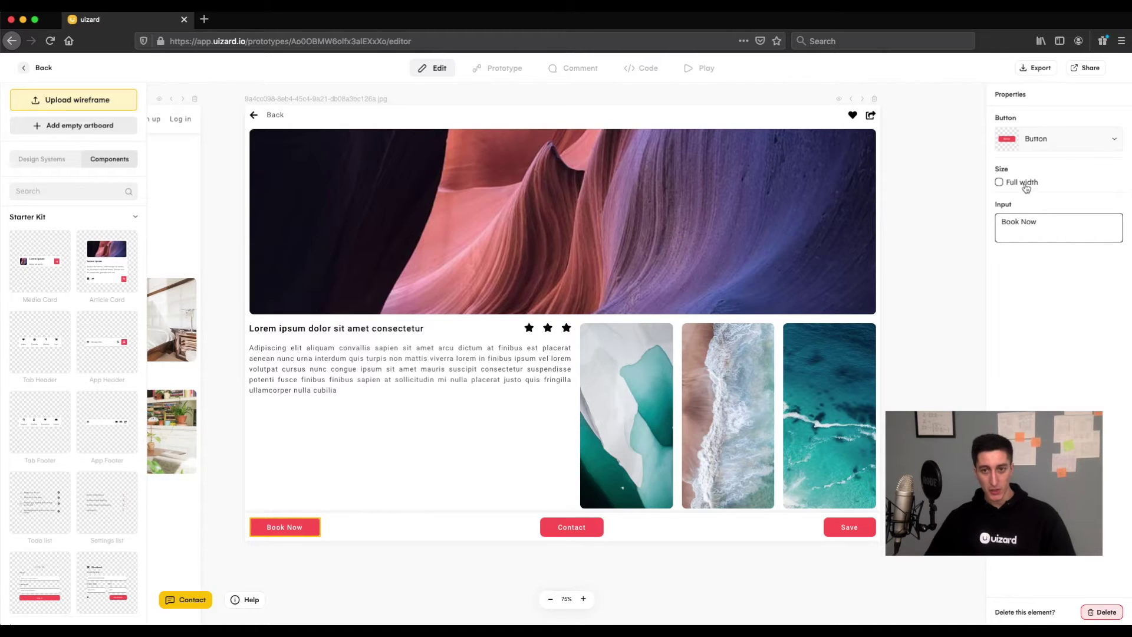
{"action": "left_click", "coordinate": [1027, 186]}
Relabel the Contact button 'Contact Host', make it an outlined Button border, and full width.
{"action": "left_click", "coordinate": [779, 529]}
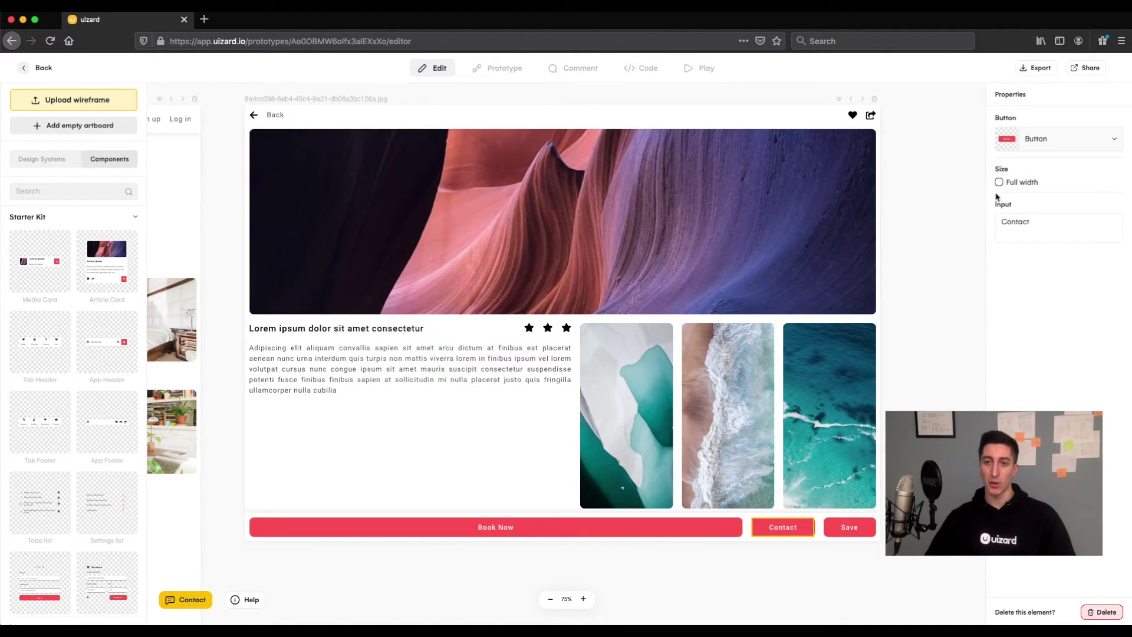
{"action": "left_click", "coordinate": [1052, 222]}
{"action": "type", "text": "Host"}
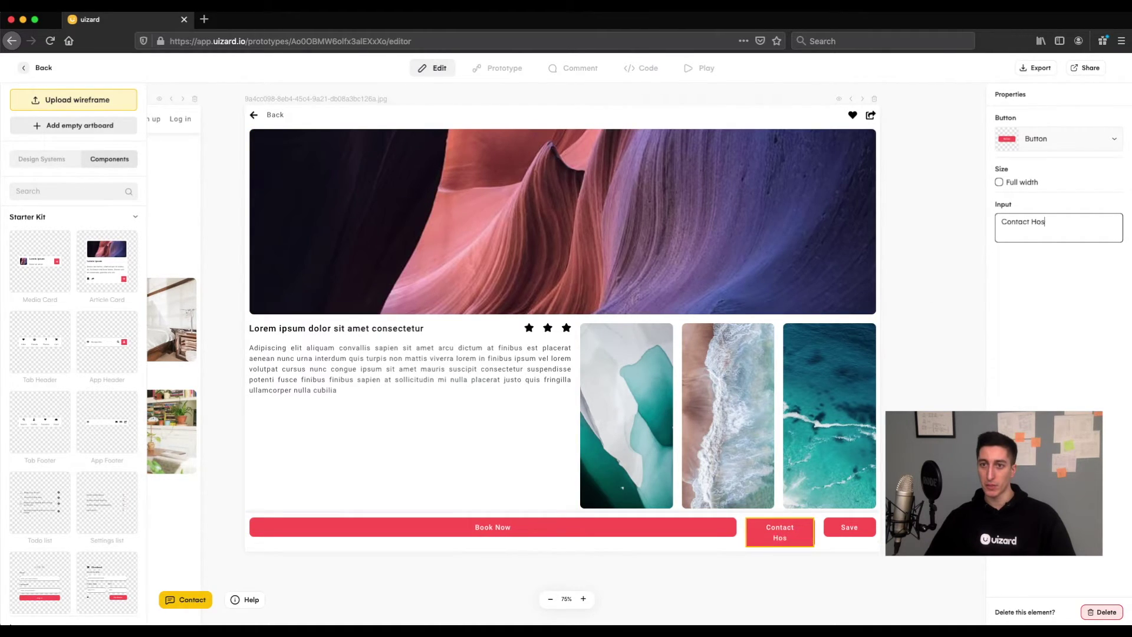
{"action": "left_click", "coordinate": [1045, 138]}
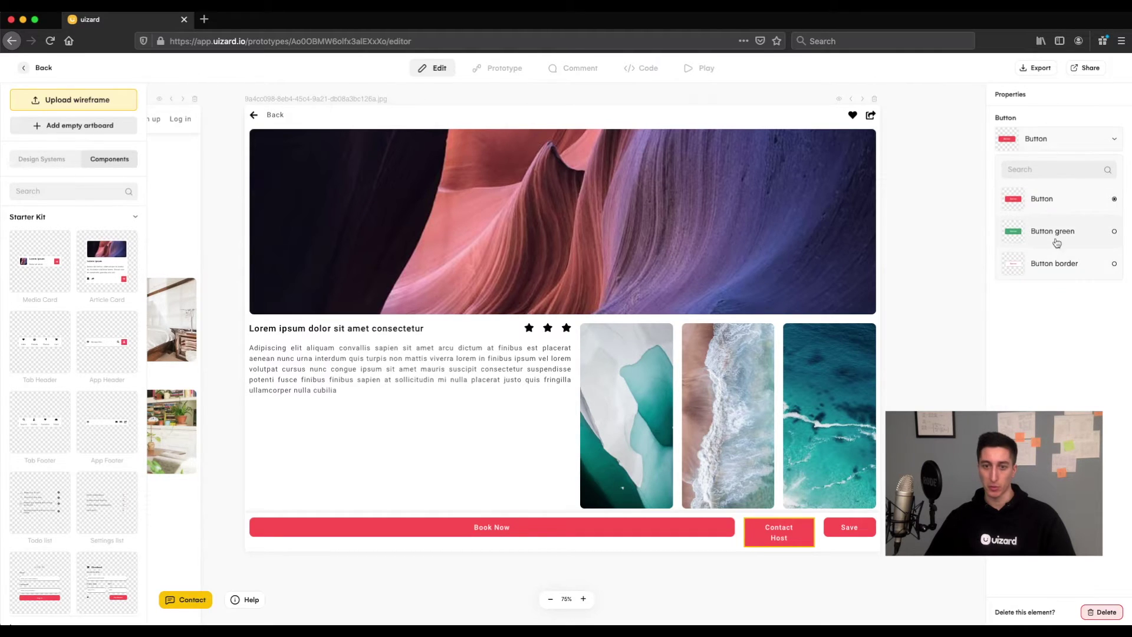
{"action": "left_click", "coordinate": [1048, 265]}
{"action": "left_click", "coordinate": [1000, 182]}
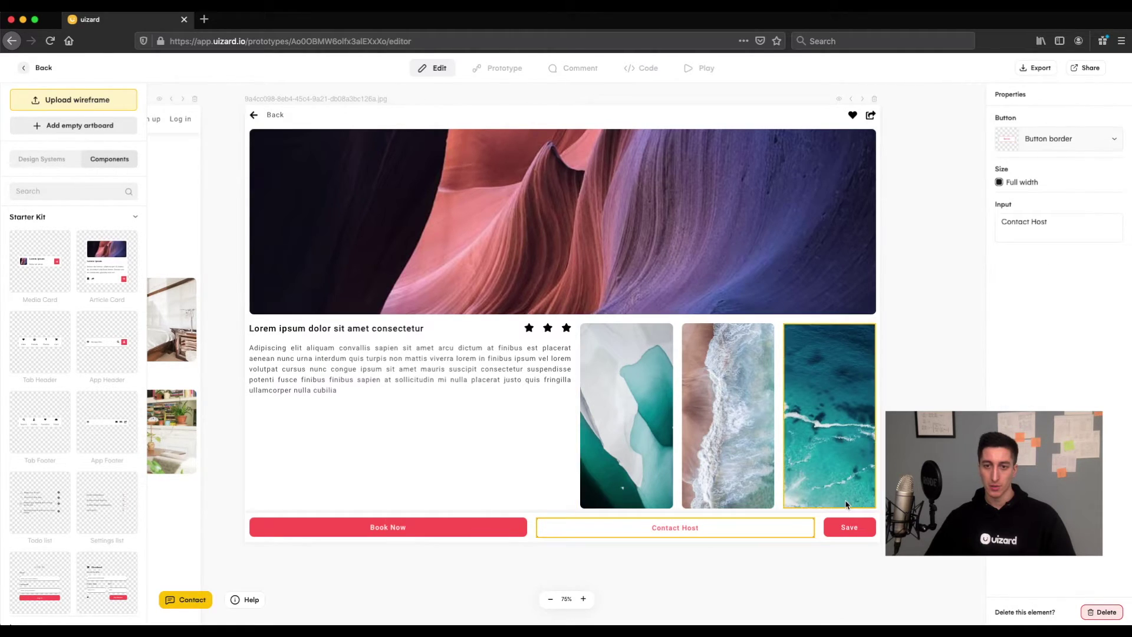
Make the Save button full width with the outlined Button border variant.
{"action": "left_click", "coordinate": [869, 523]}
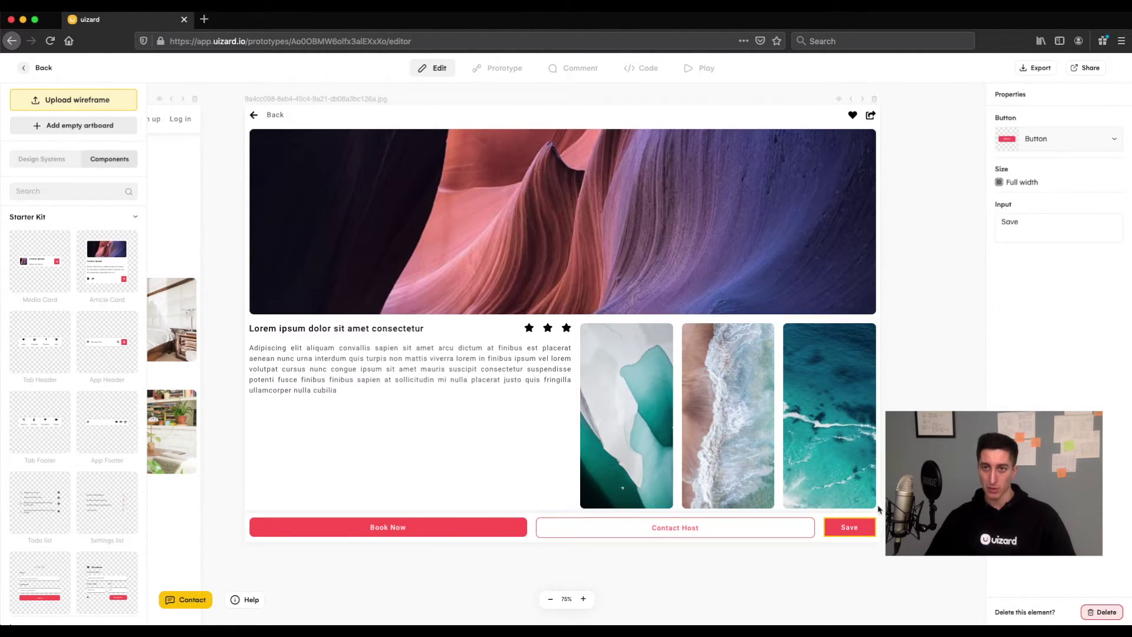
{"action": "left_click", "coordinate": [1012, 183]}
{"action": "left_click", "coordinate": [1036, 141]}
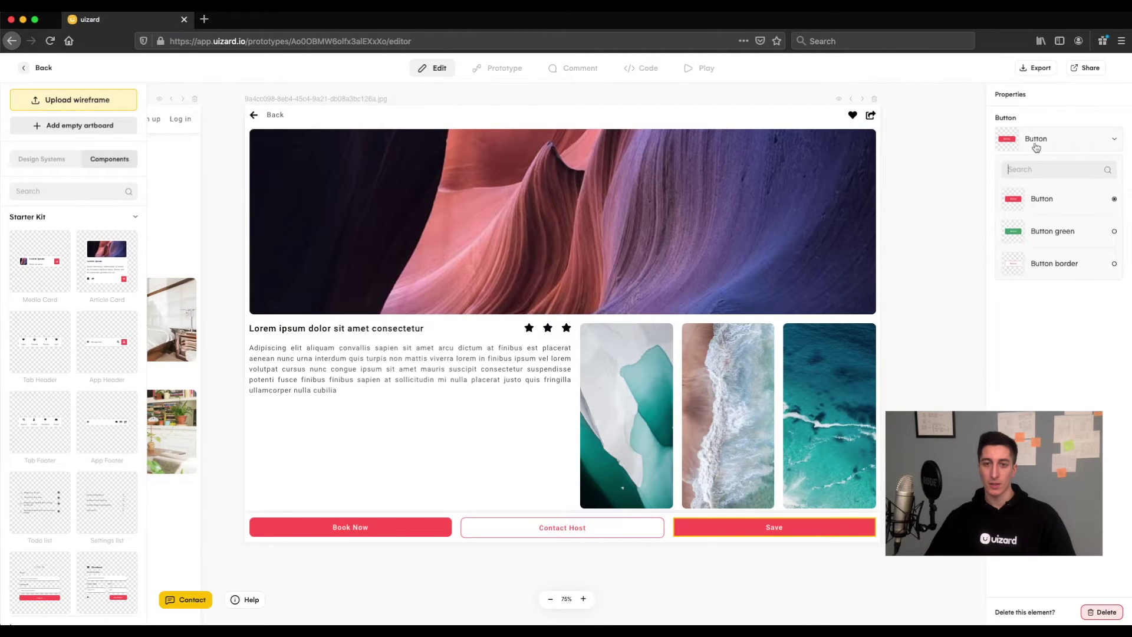
{"action": "left_click", "coordinate": [1043, 264]}
{"action": "left_click", "coordinate": [950, 334]}
{"action": "scroll", "coordinate": [942, 236], "scroll_direction": "up", "scroll_amount": 1}
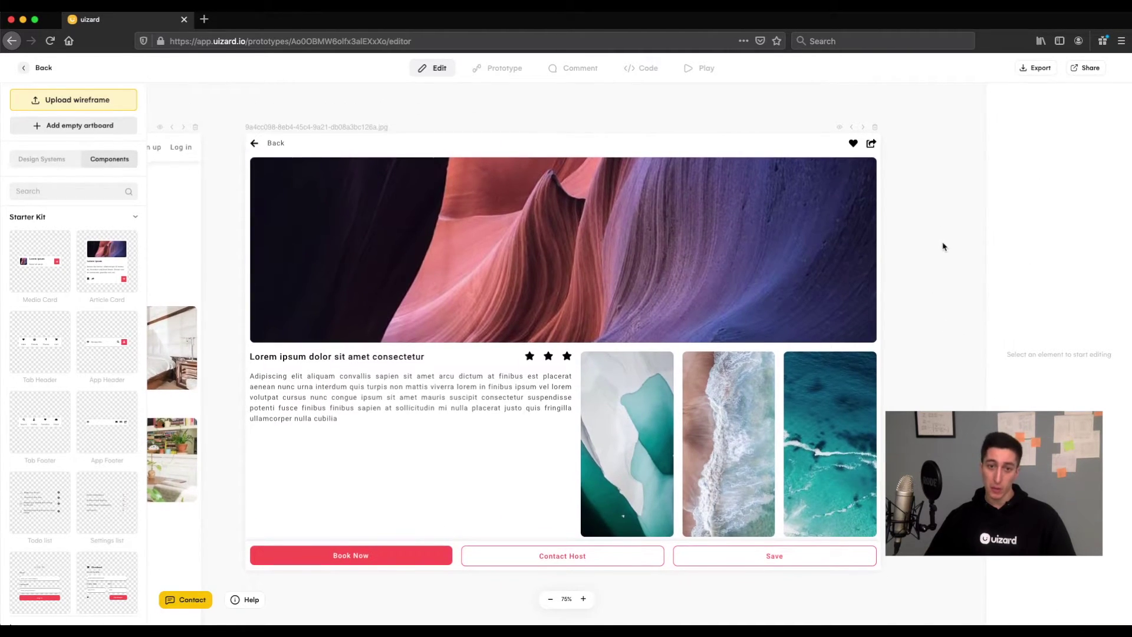
Switch each of the three rating stars from the Icon variant to Icon pink.
{"action": "left_click", "coordinate": [529, 356]}
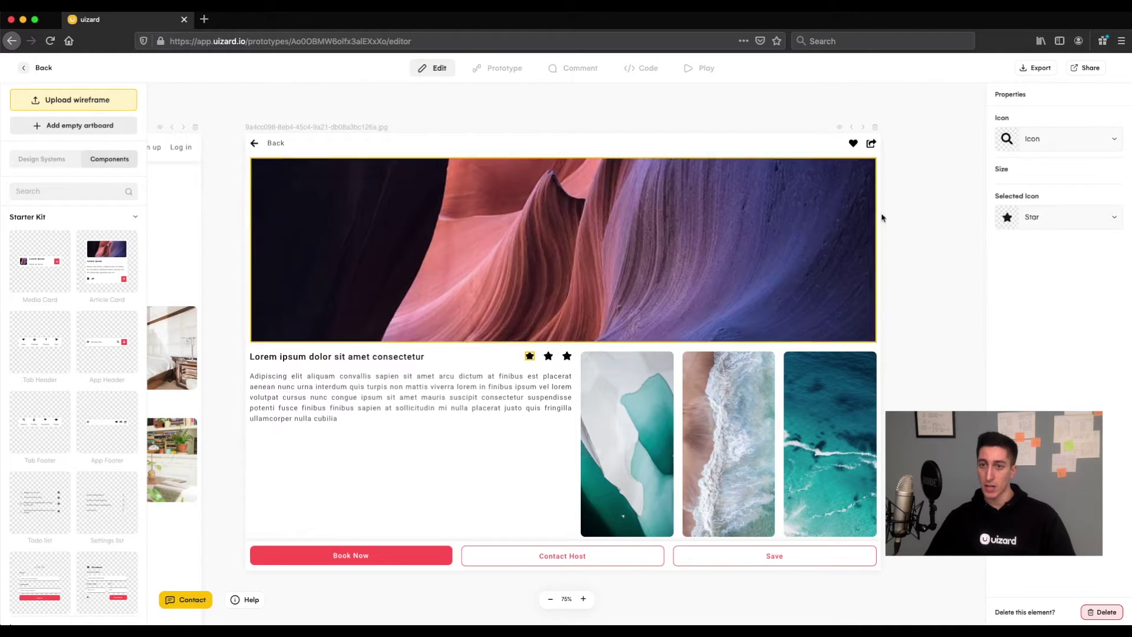
{"action": "left_click", "coordinate": [1042, 223]}
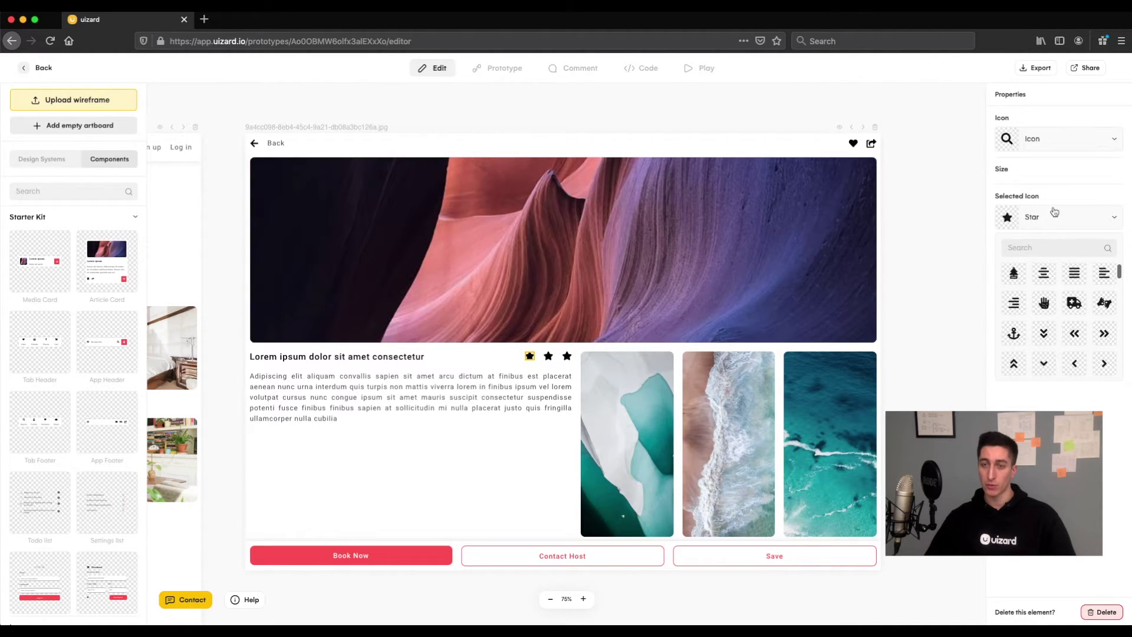
{"action": "left_click", "coordinate": [1048, 153]}
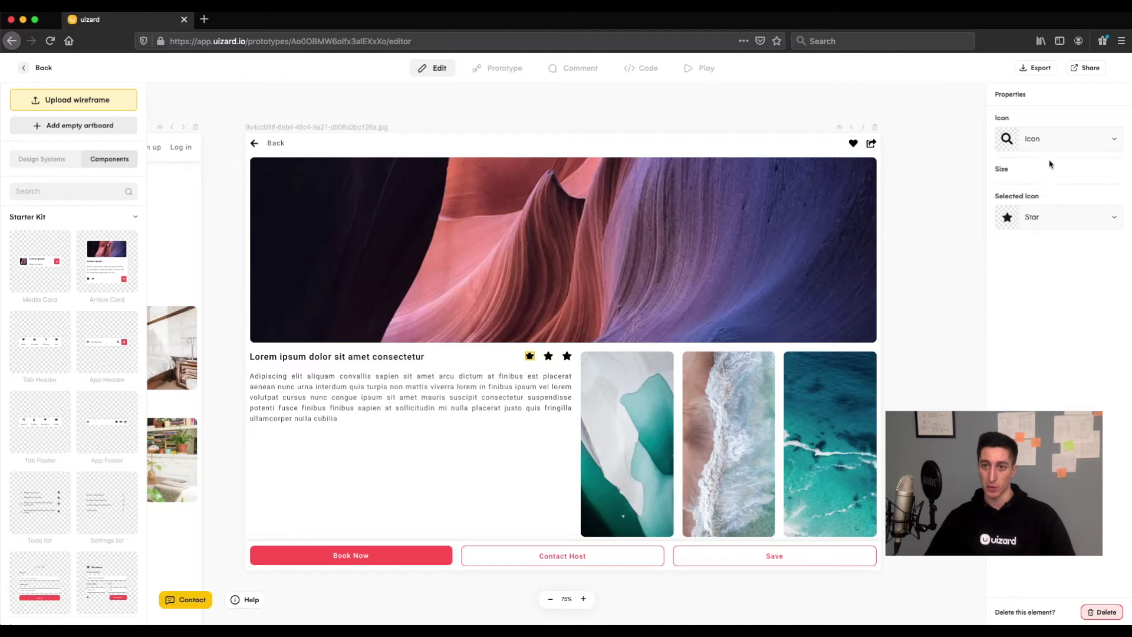
{"action": "left_click", "coordinate": [1048, 141]}
{"action": "left_click", "coordinate": [1048, 263]}
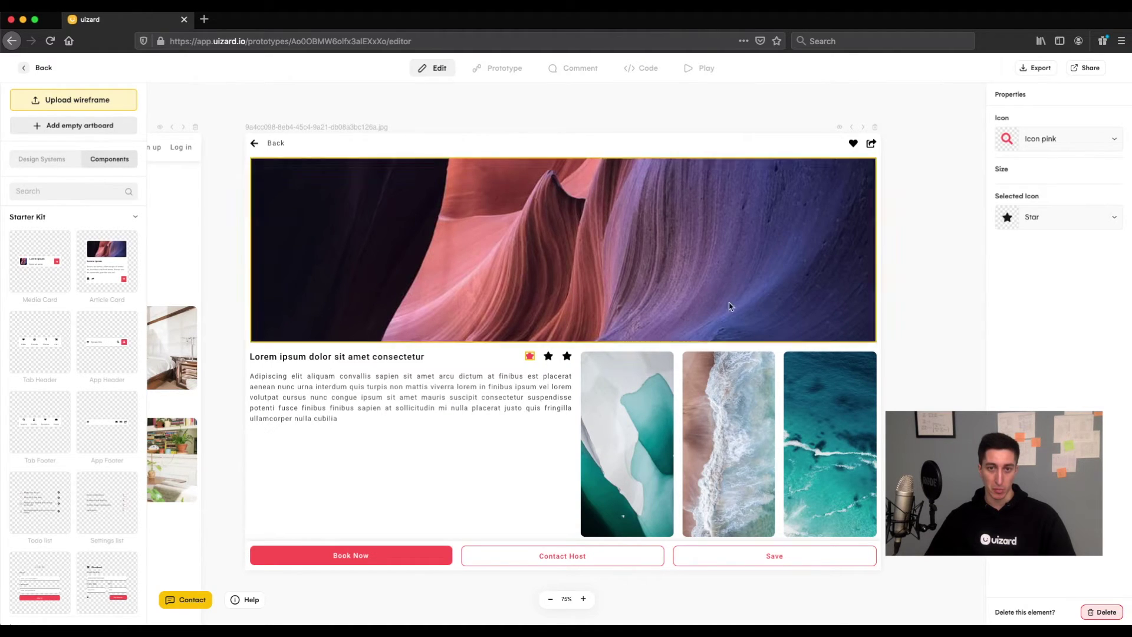
{"action": "left_click", "coordinate": [547, 356]}
{"action": "left_click", "coordinate": [1051, 141]}
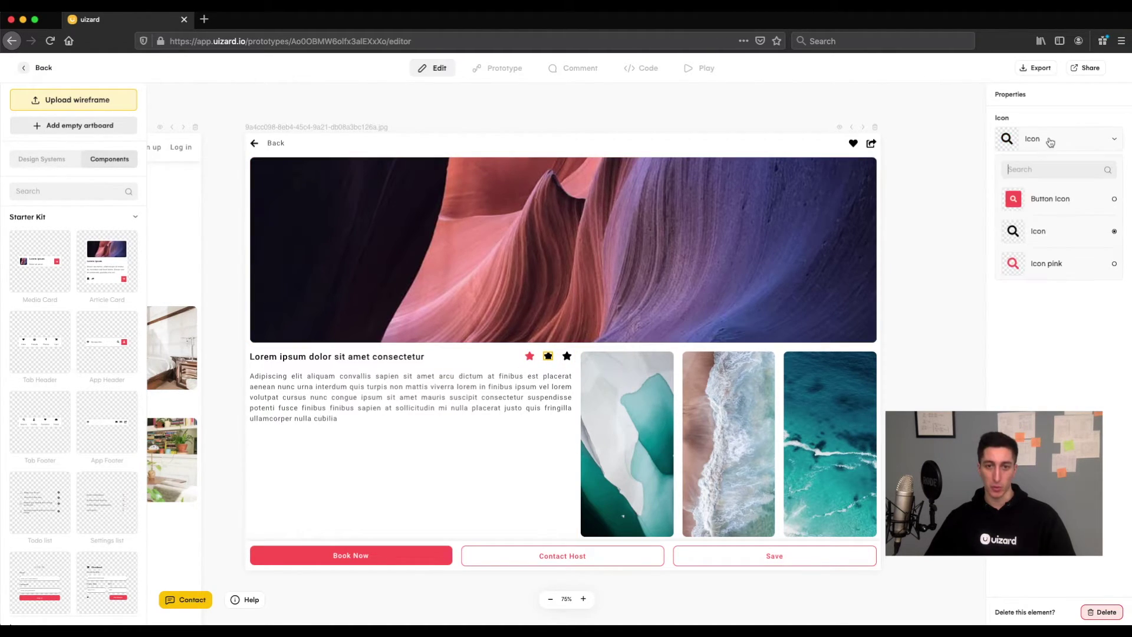
{"action": "left_click", "coordinate": [1042, 260]}
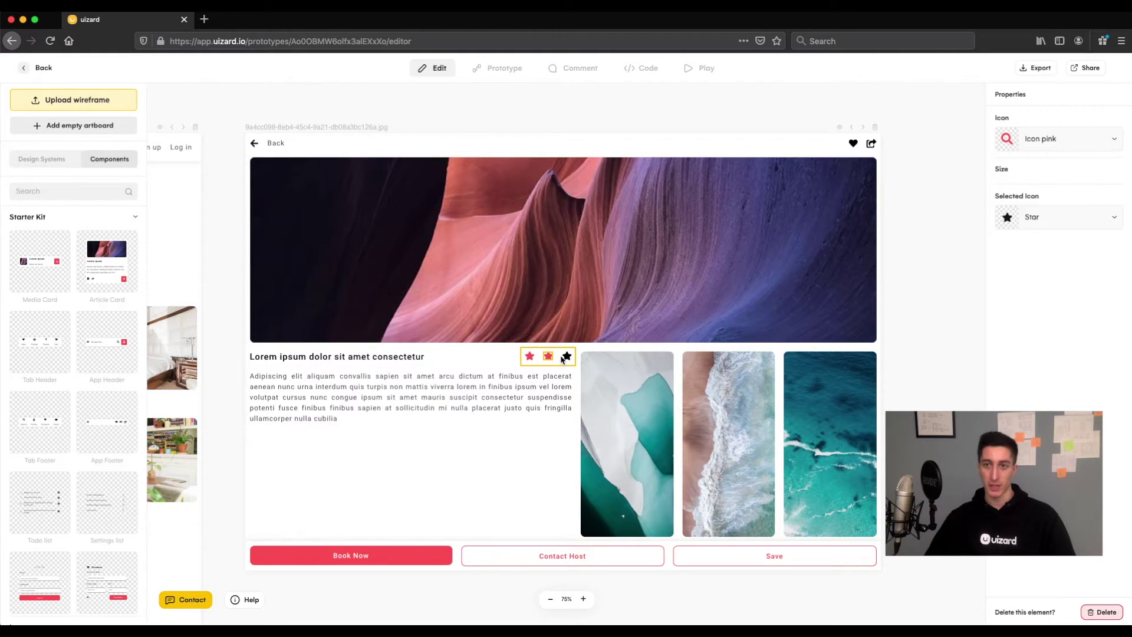
{"action": "left_click", "coordinate": [566, 357]}
{"action": "left_click", "coordinate": [1076, 143]}
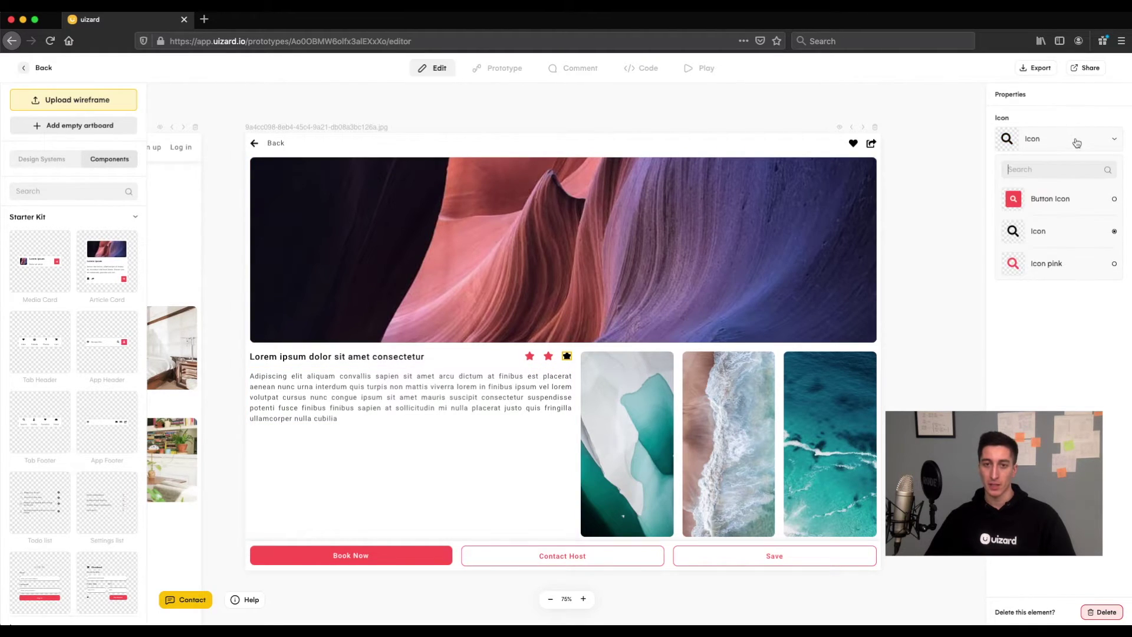
{"action": "left_click", "coordinate": [1046, 259]}
{"action": "left_click", "coordinate": [927, 287]}
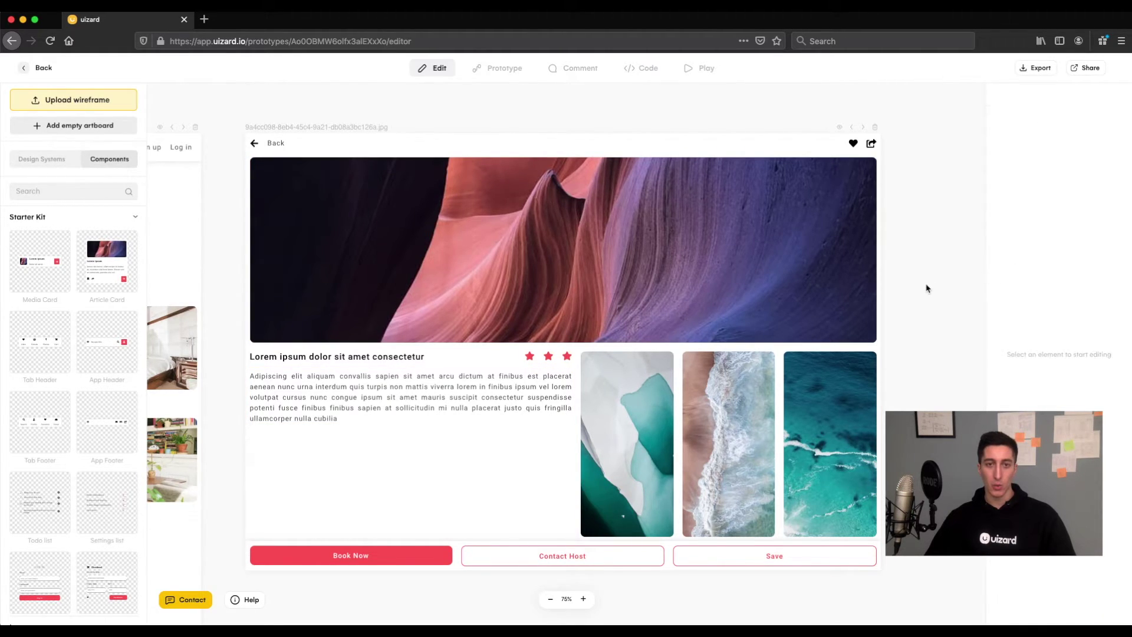
{"action": "left_click", "coordinate": [784, 252]}
Replace the hero image and first image card with apartment screenshots, including 11.16.52.
{"action": "left_click", "coordinate": [1013, 234]}
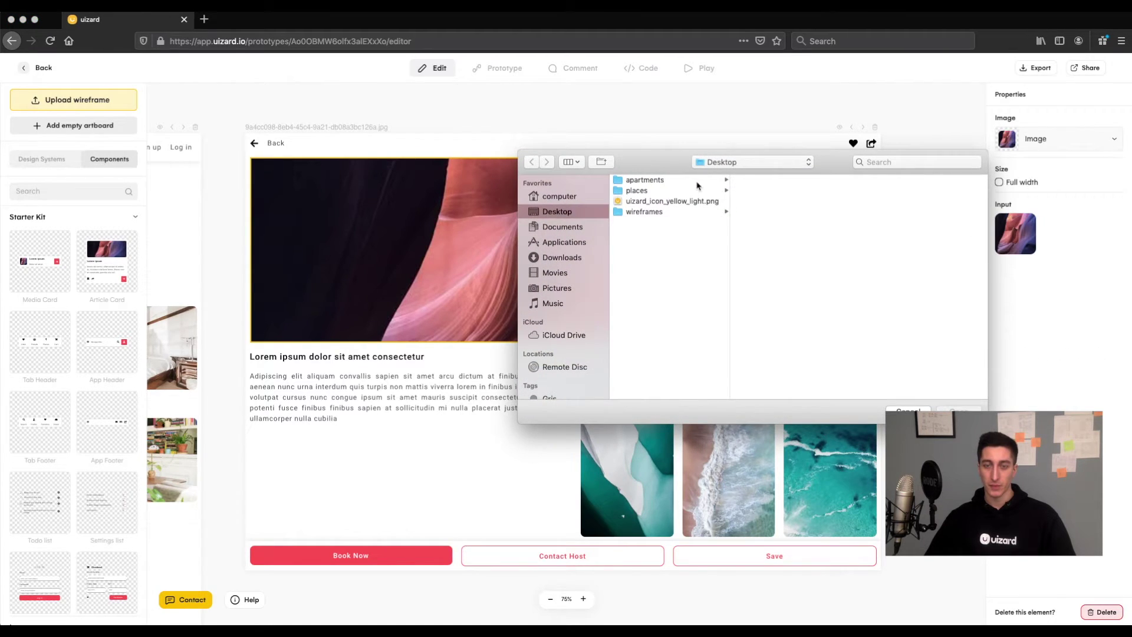
{"action": "left_click", "coordinate": [674, 180]}
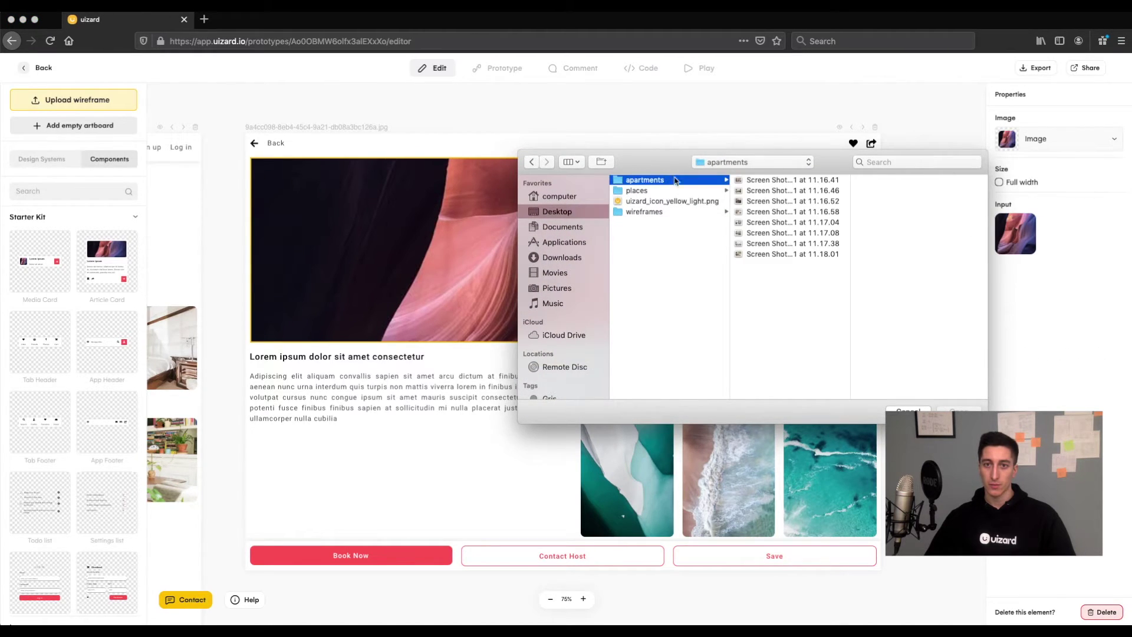
{"action": "left_click", "coordinate": [794, 180]}
{"action": "double_click", "coordinate": [794, 180]}
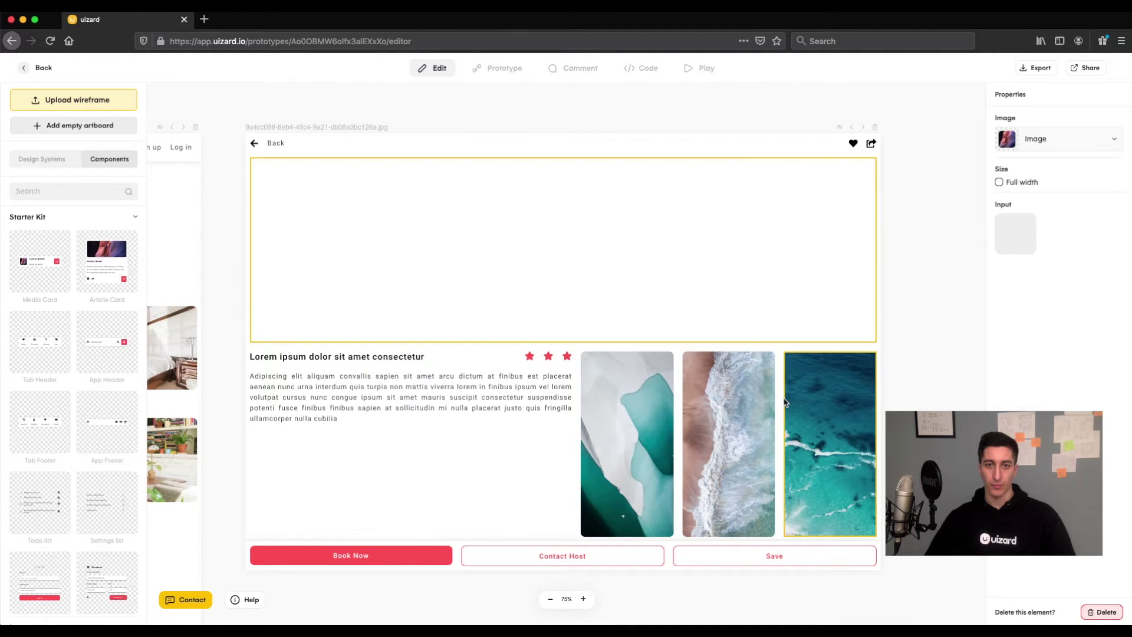
{"action": "left_click", "coordinate": [1024, 240]}
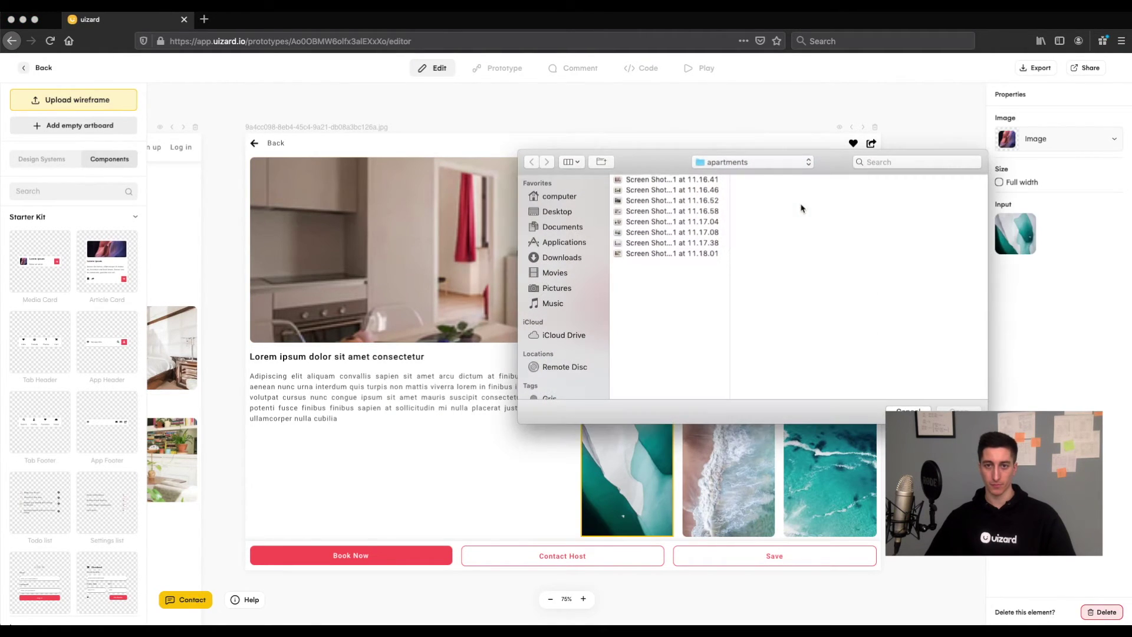
{"action": "left_click", "coordinate": [678, 202]}
{"action": "double_click", "coordinate": [678, 202]}
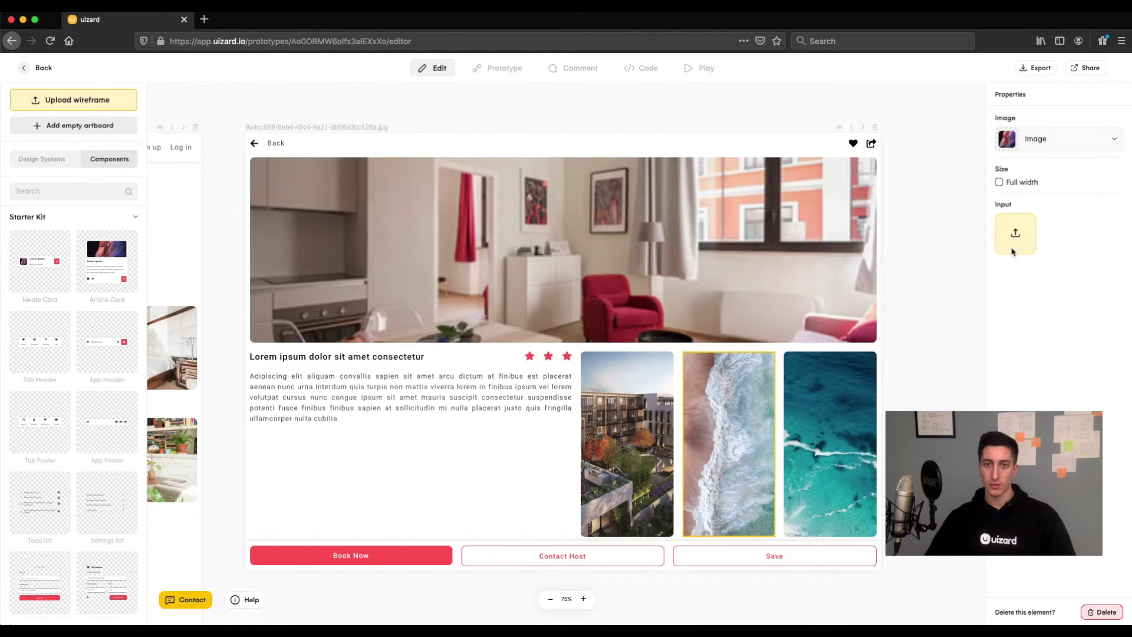
Load the 11.17.04 and 11.17.38 screenshots into the other two photos, then zoom to 50%.
{"action": "left_click", "coordinate": [1015, 242]}
{"action": "left_click", "coordinate": [671, 222]}
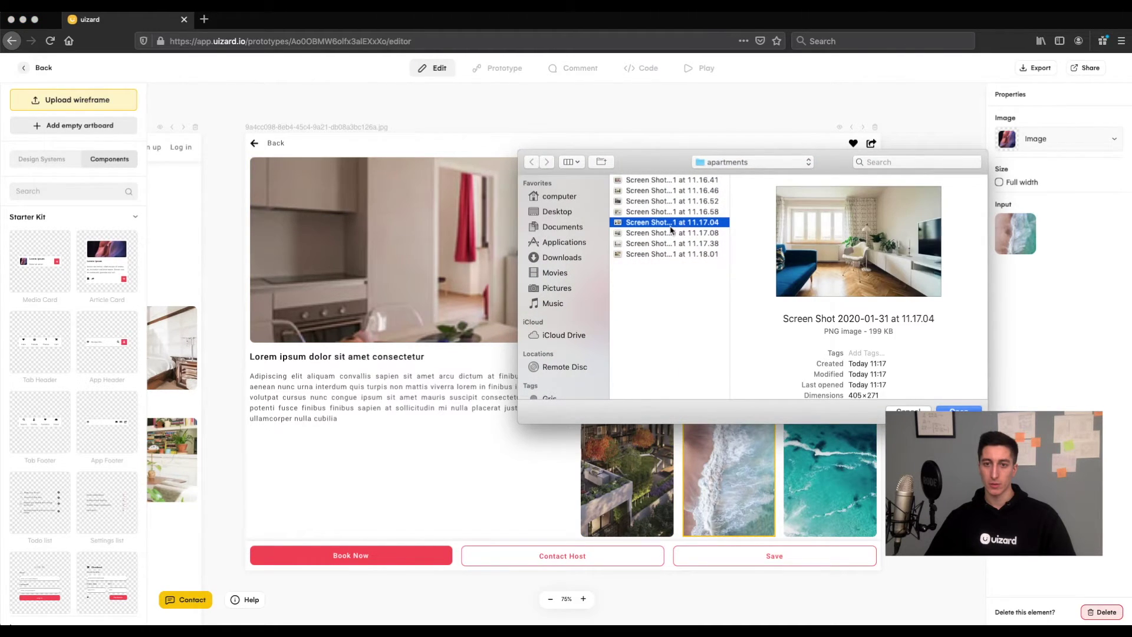
{"action": "double_click", "coordinate": [671, 226]}
{"action": "left_click", "coordinate": [831, 487]}
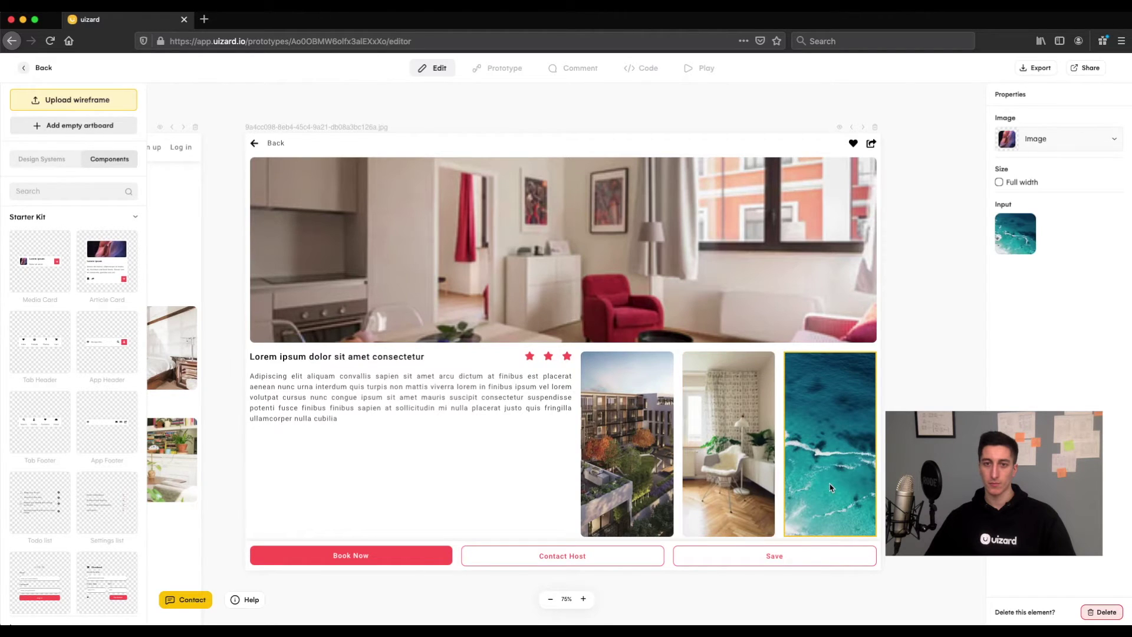
{"action": "left_click", "coordinate": [1015, 242]}
{"action": "left_click", "coordinate": [672, 244]}
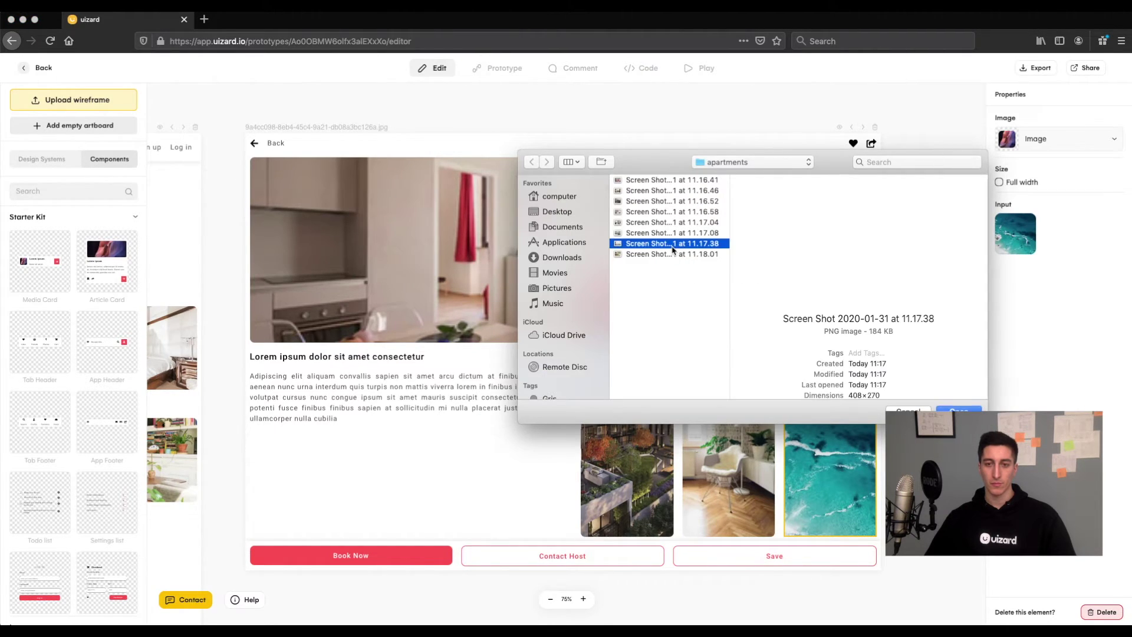
{"action": "double_click", "coordinate": [672, 245]}
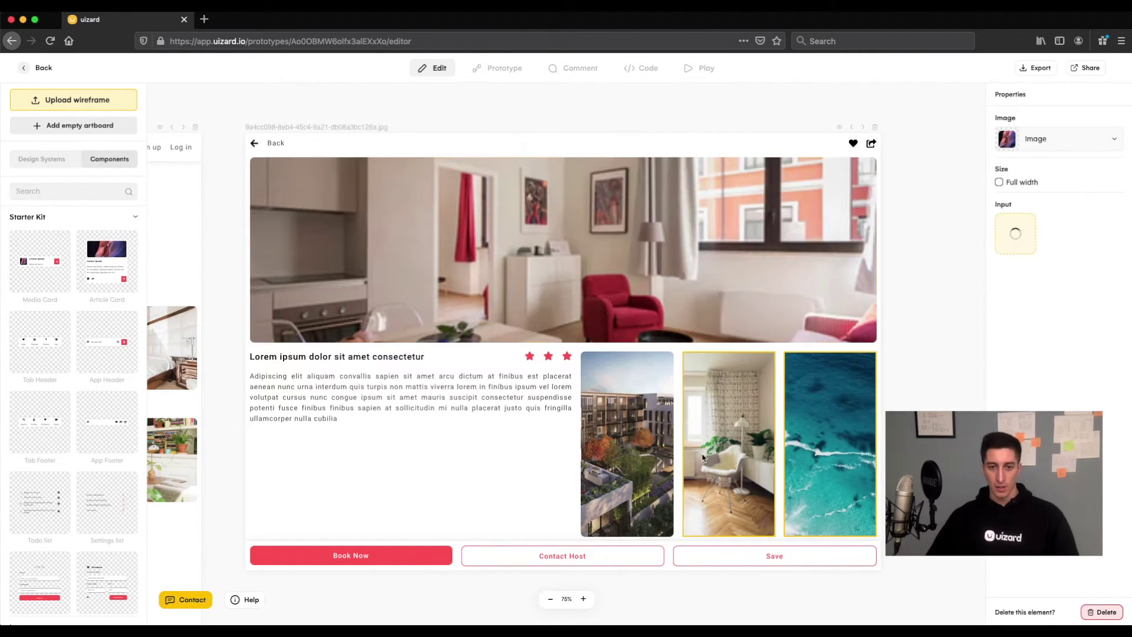
{"action": "left_click", "coordinate": [550, 599]}
{"action": "scroll", "coordinate": [513, 419], "scroll_direction": "left", "scroll_amount": 15}
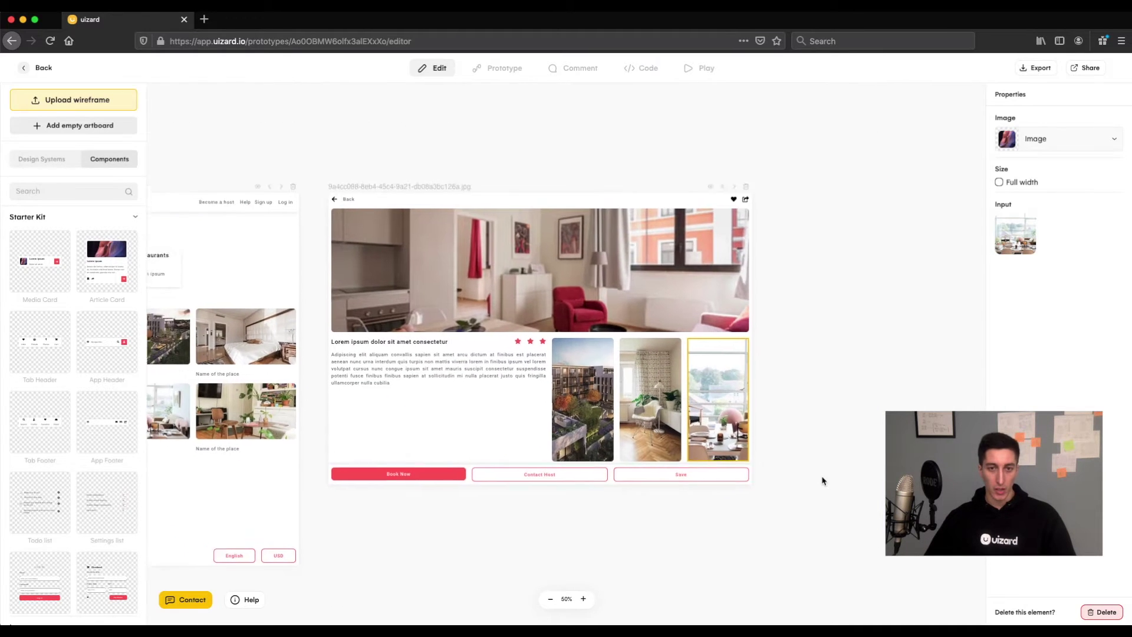
{"action": "scroll", "coordinate": [814, 488], "scroll_direction": "right", "scroll_amount": 15}
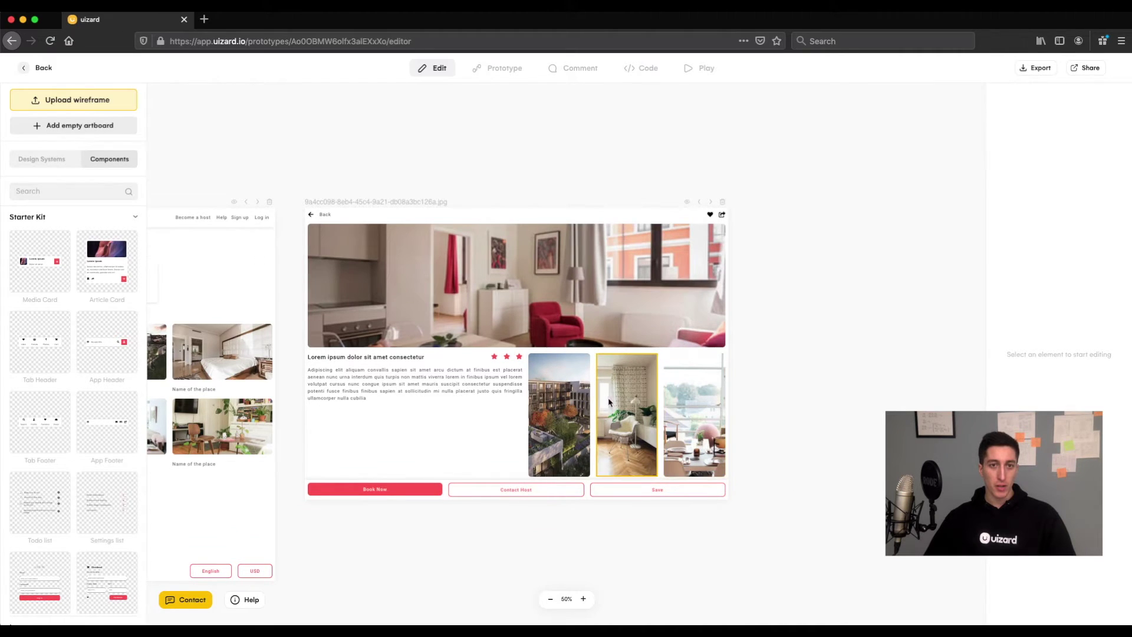
Add an empty artboard, place a Row layout on it, and drop the Starter Kit login form inside.
{"action": "left_click", "coordinate": [79, 126]}
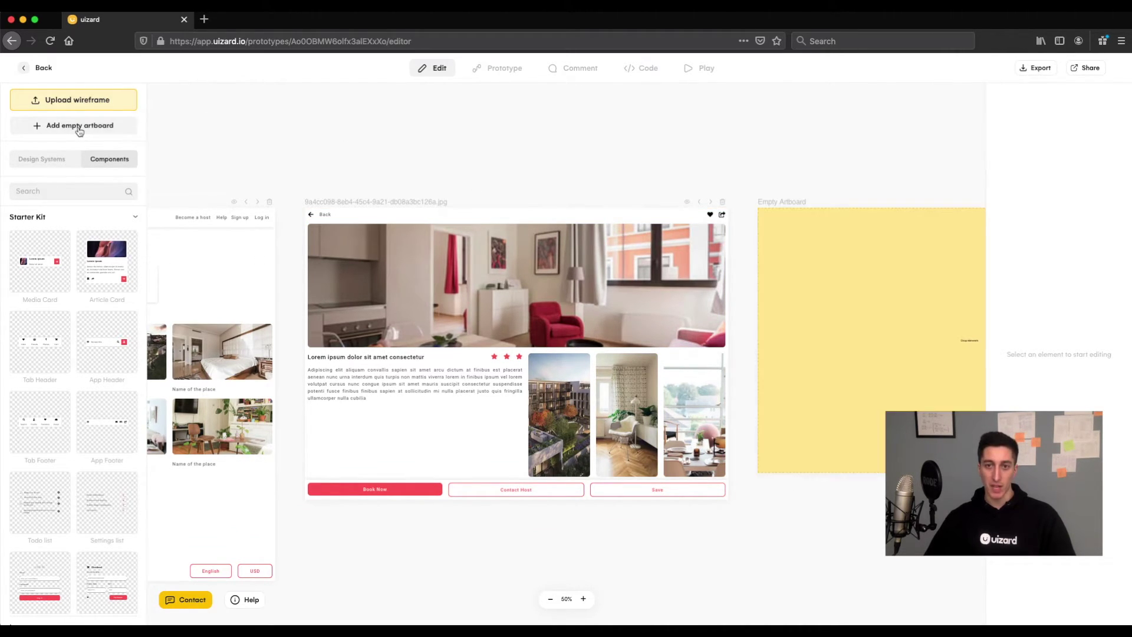
{"action": "scroll", "coordinate": [476, 152], "scroll_direction": "right", "scroll_amount": 10}
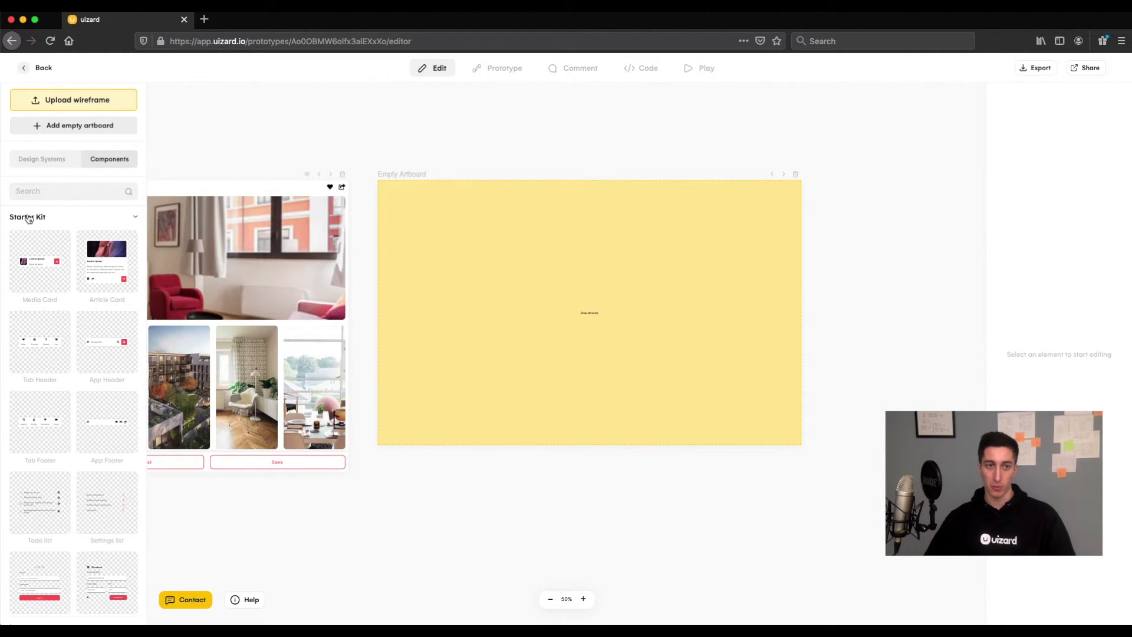
{"action": "left_click", "coordinate": [81, 218]}
{"action": "left_click", "coordinate": [73, 239]}
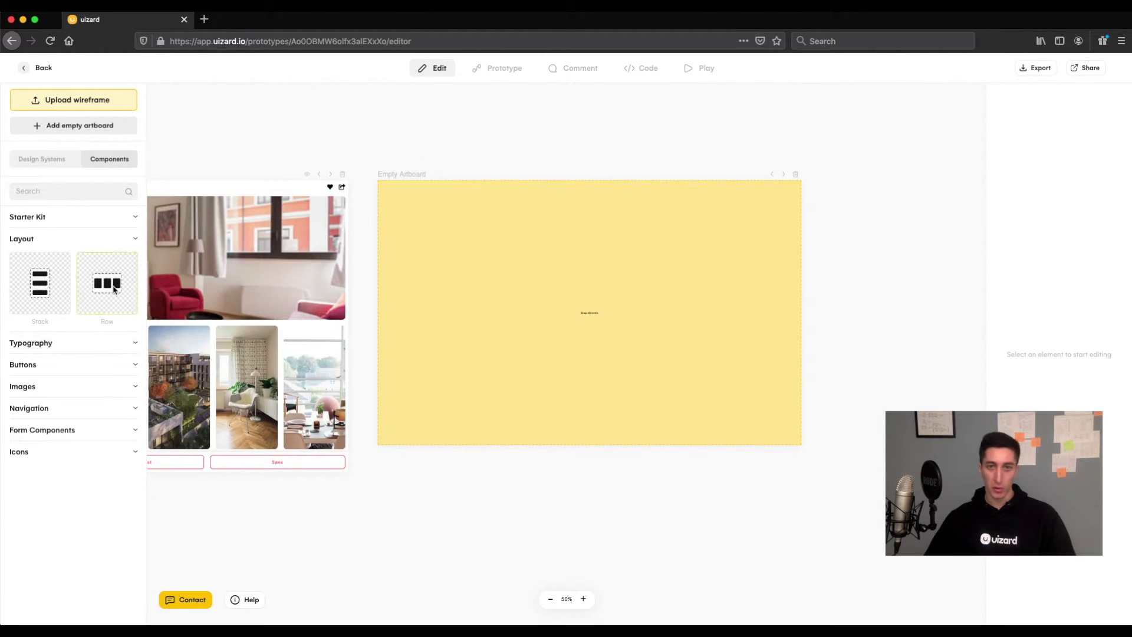
{"action": "left_click_drag", "start_coordinate": [109, 283], "coordinate": [539, 319]}
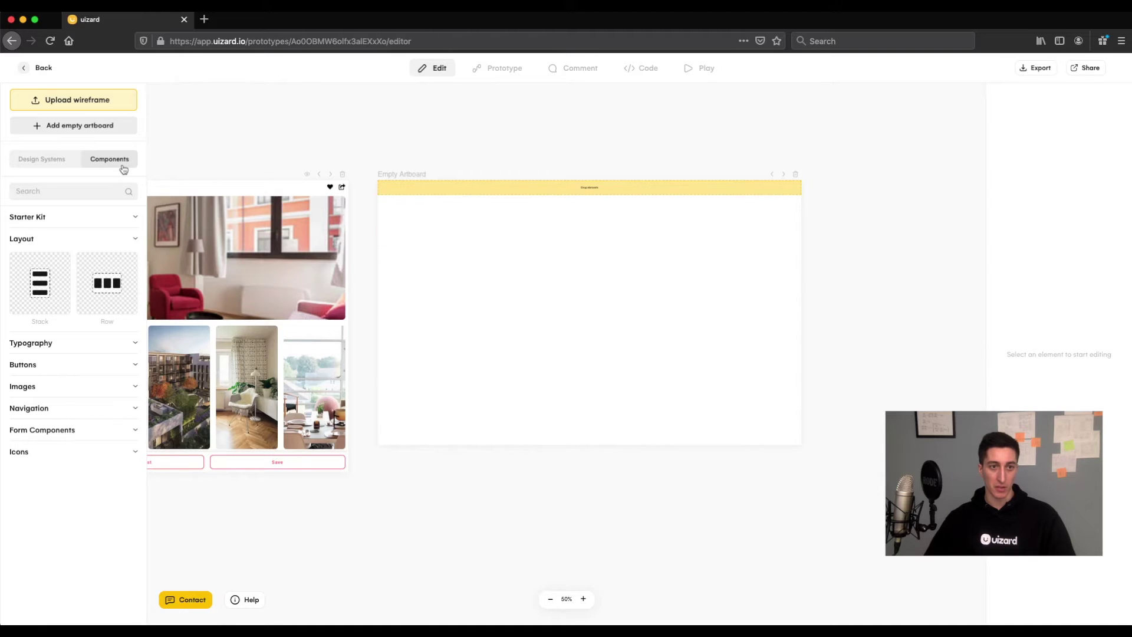
{"action": "left_click", "coordinate": [68, 237]}
{"action": "left_click", "coordinate": [73, 217]}
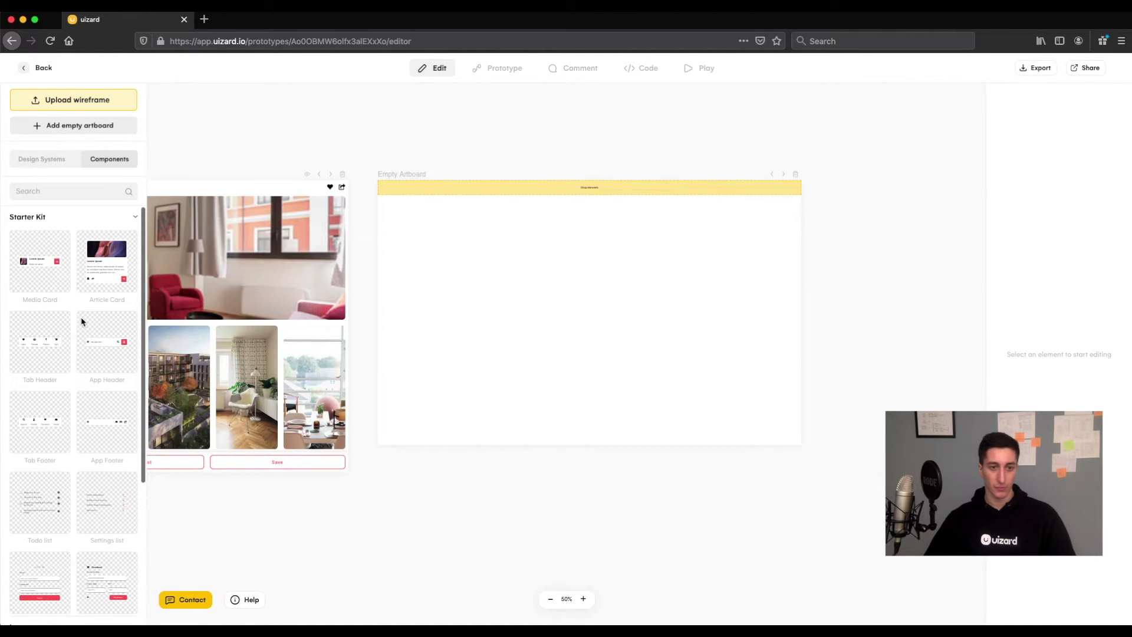
{"action": "scroll", "coordinate": [83, 378], "scroll_direction": "down", "scroll_amount": 1}
{"action": "scroll", "coordinate": [83, 394], "scroll_direction": "down", "scroll_amount": 1}
{"action": "left_click_drag", "start_coordinate": [59, 501], "coordinate": [586, 189]}
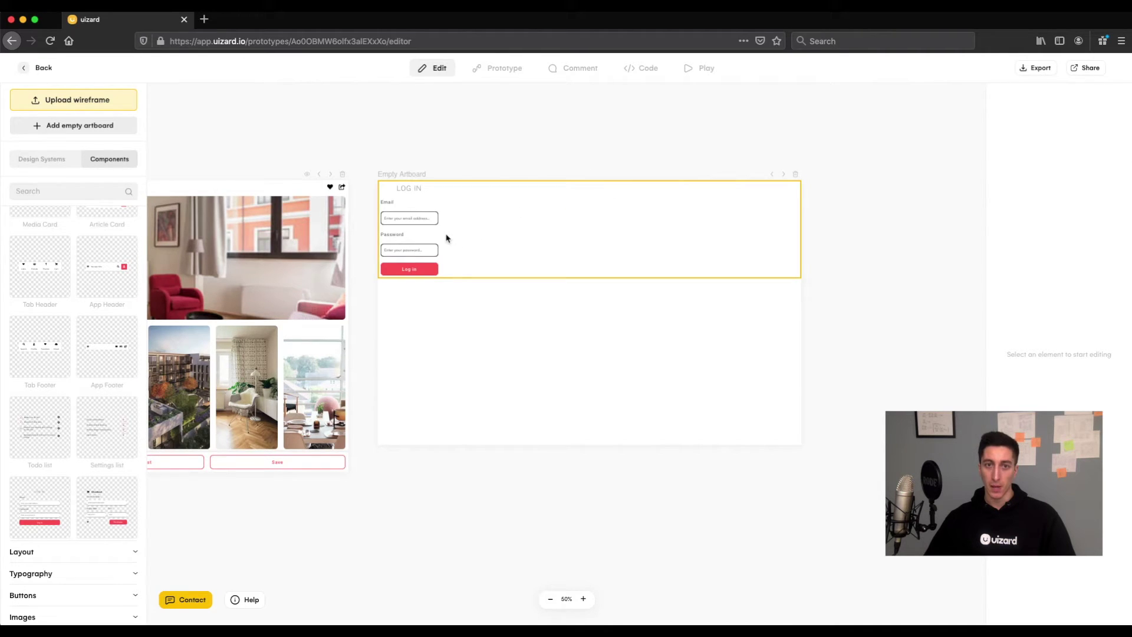
{"action": "left_click", "coordinate": [515, 316]}
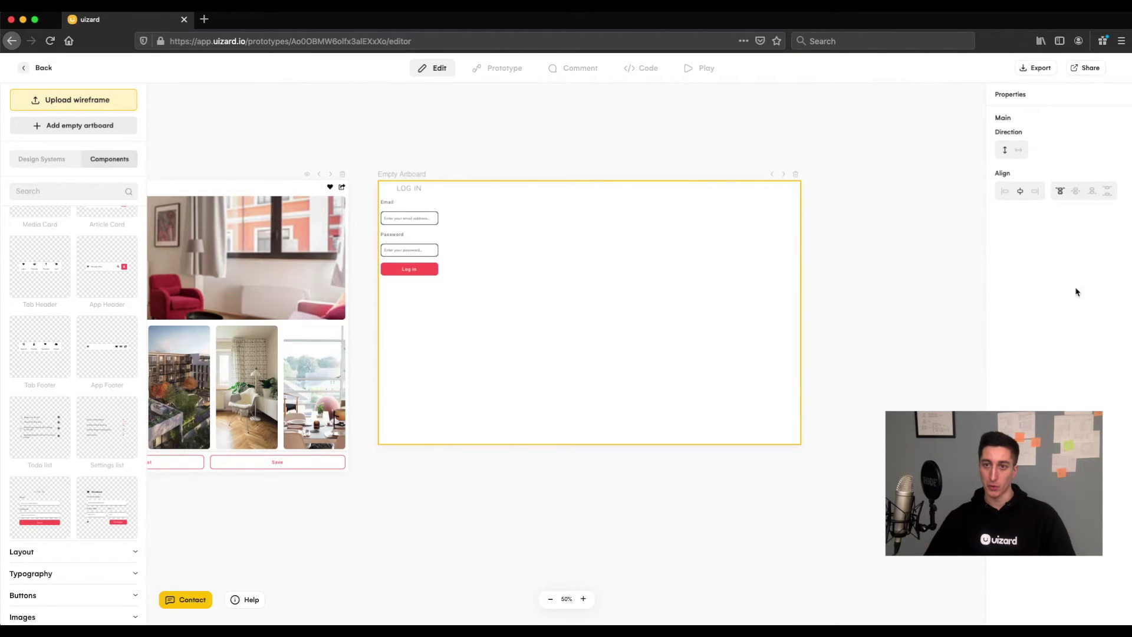
Centre the login form vertically and horizontally on its artboard.
{"action": "left_click", "coordinate": [1076, 194]}
{"action": "left_click", "coordinate": [487, 159]}
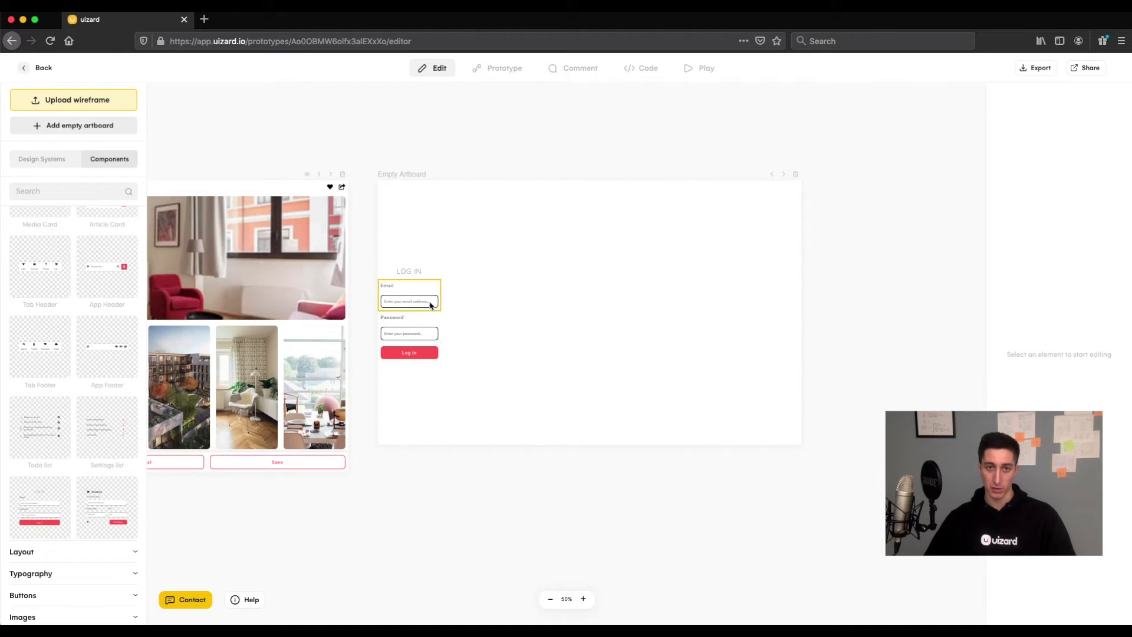
{"action": "left_click", "coordinate": [456, 276]}
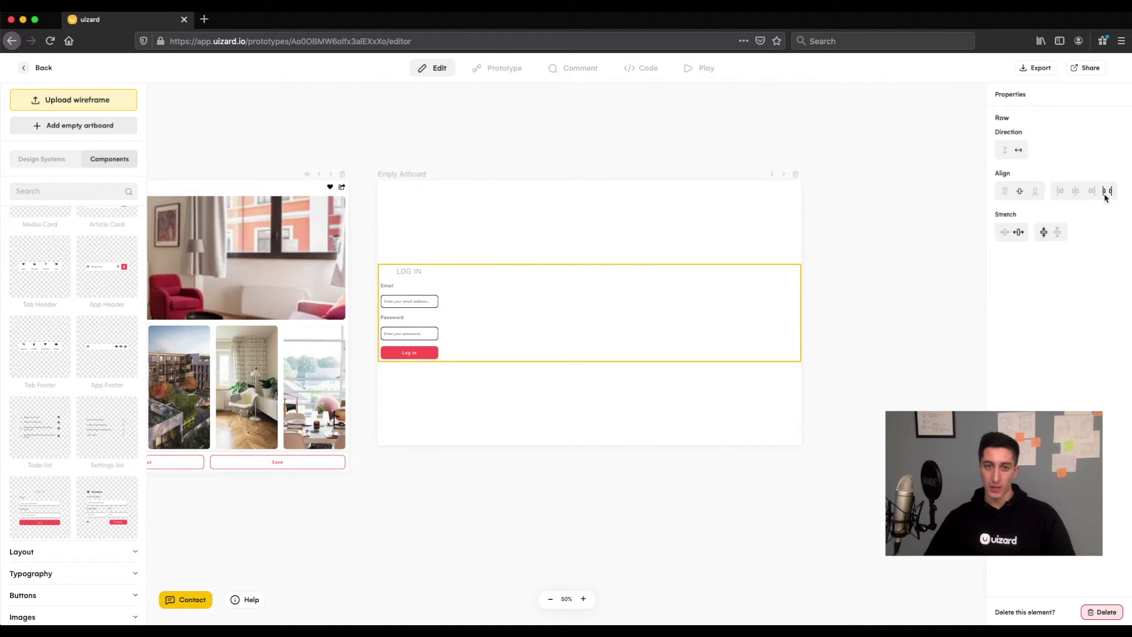
{"action": "left_click", "coordinate": [1077, 193]}
{"action": "left_click", "coordinate": [841, 267]}
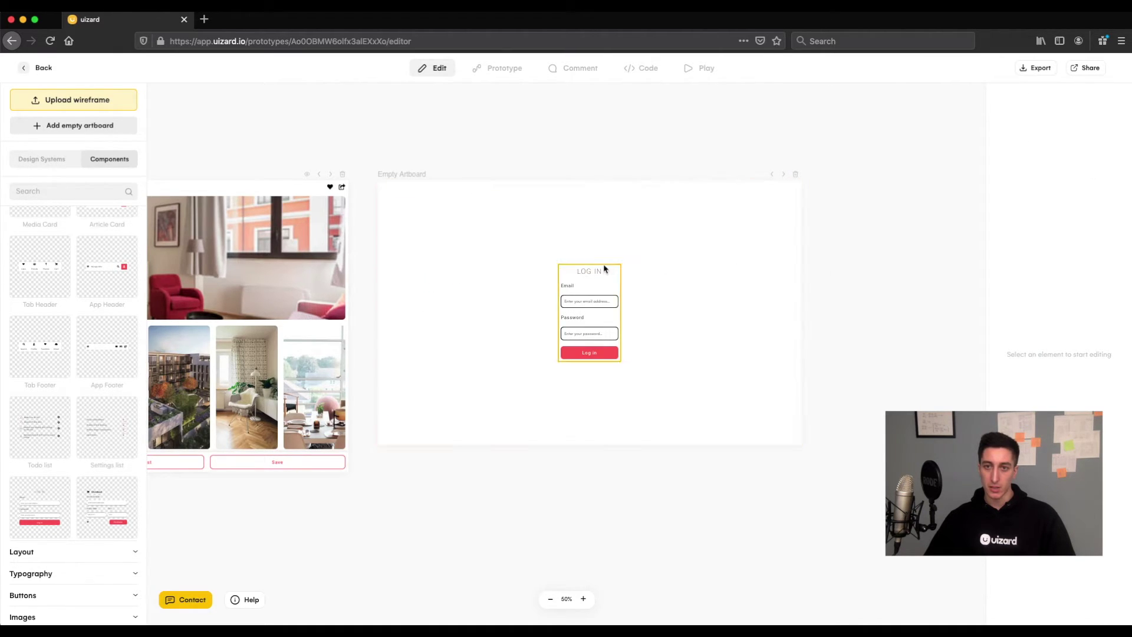
Change the LOG IN header text to 'Welcome Back'.
{"action": "left_click", "coordinate": [591, 273]}
{"action": "left_click_drag", "start_coordinate": [1097, 275], "coordinate": [953, 276]}
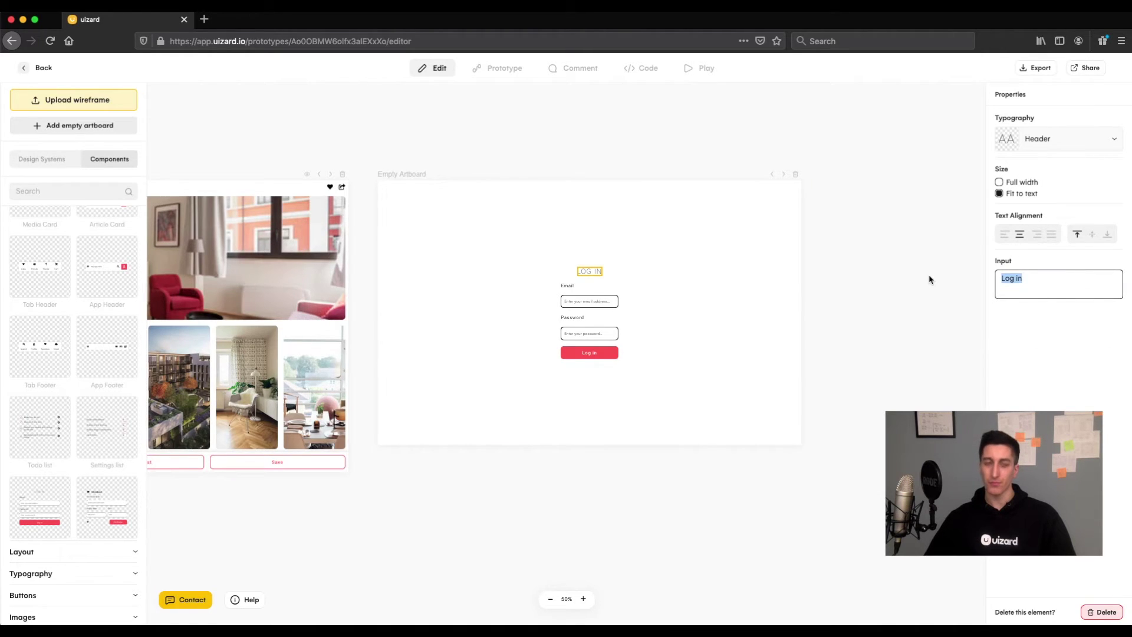
{"action": "type", "text": "Welcome"}
{"action": "key", "text": "ctrl+a"}
{"action": "type", "text": "Welcm"}
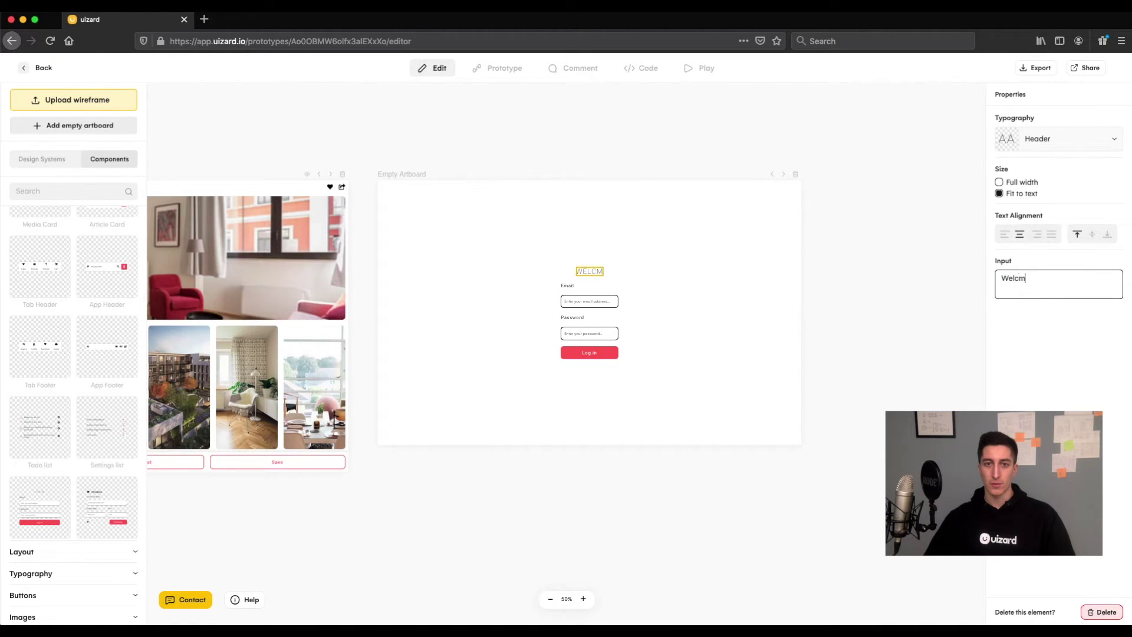
{"action": "key", "text": "BackSpace"}
{"action": "type", "text": "ome Back"}
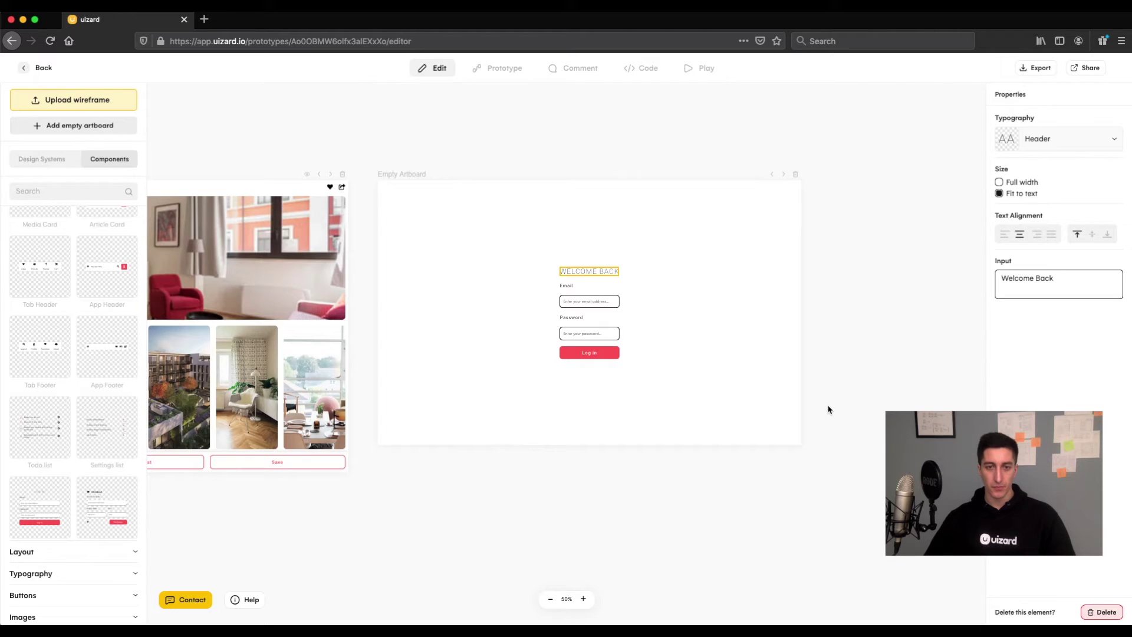
{"action": "left_click", "coordinate": [828, 409]}
Move the login artboard between the places gallery and the detail screen.
{"action": "left_click_drag", "start_coordinate": [520, 467], "coordinate": [699, 477]}
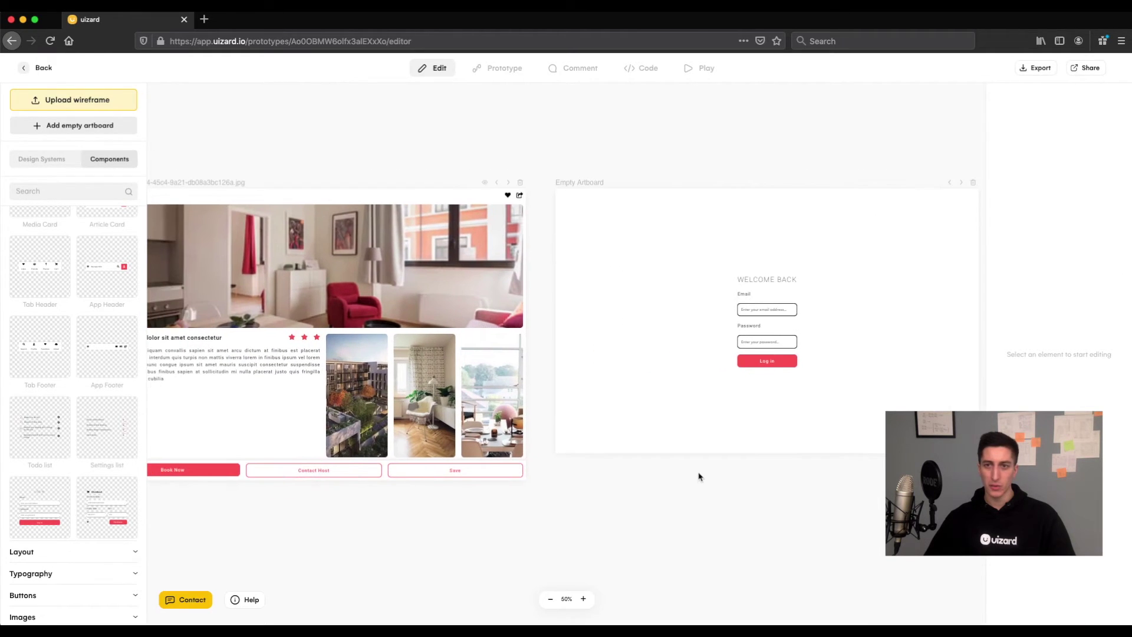
{"action": "left_click", "coordinate": [950, 183]}
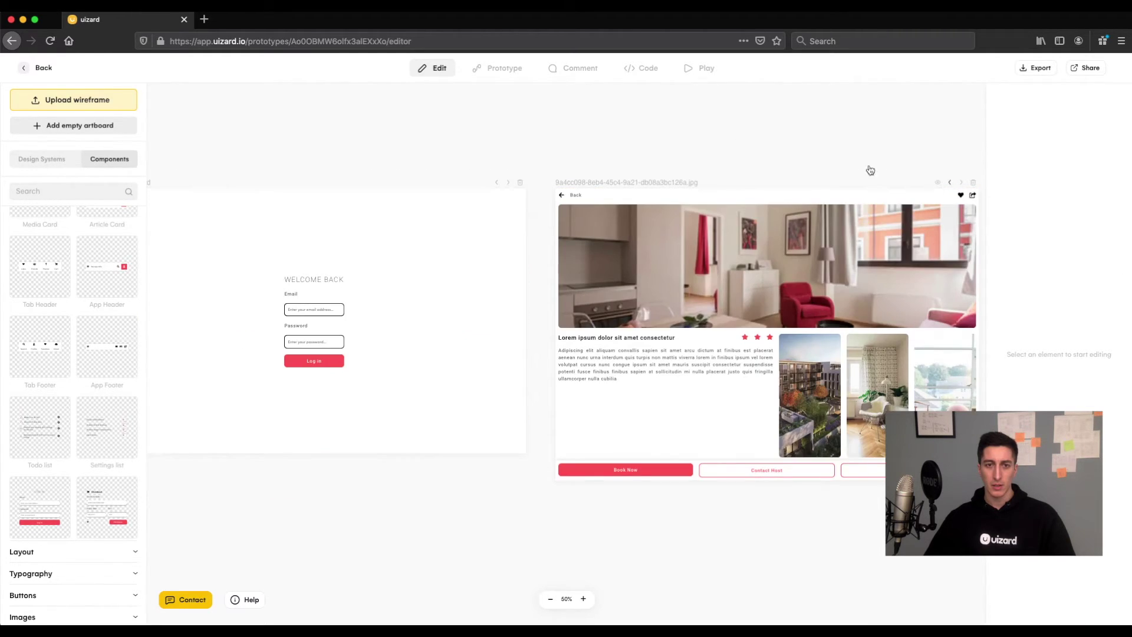
{"action": "left_click_drag", "start_coordinate": [667, 122], "coordinate": [776, 114]}
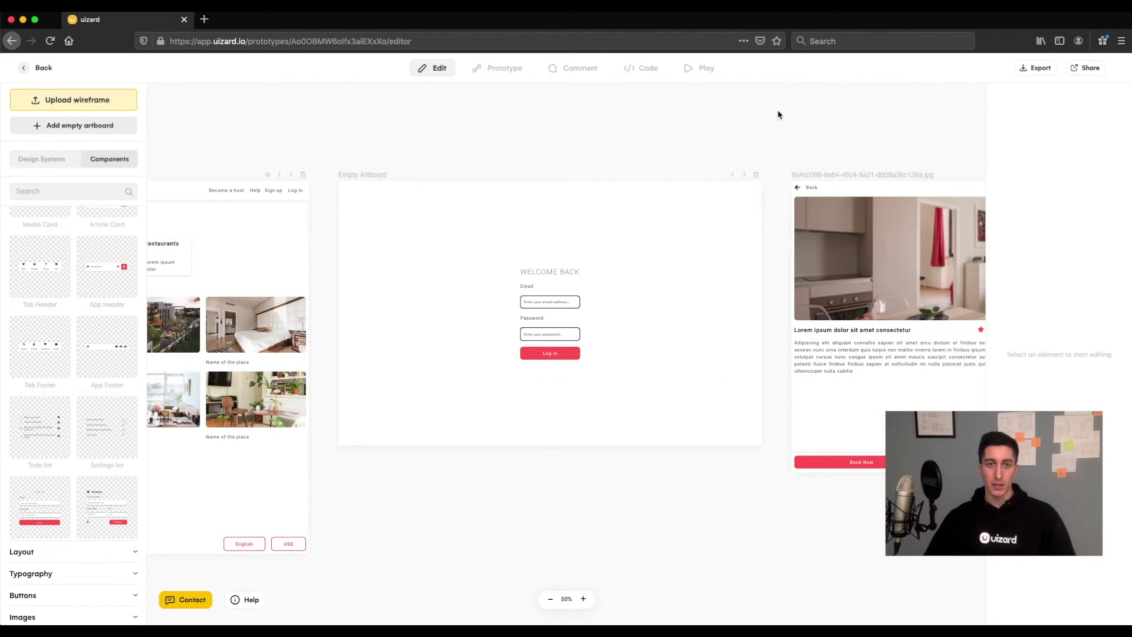
{"action": "left_click", "coordinate": [491, 72]}
Link Log in, the Log in button, the bedroom photo and Back to their target screens, then play.
{"action": "left_click_drag", "start_coordinate": [395, 131], "coordinate": [496, 163]}
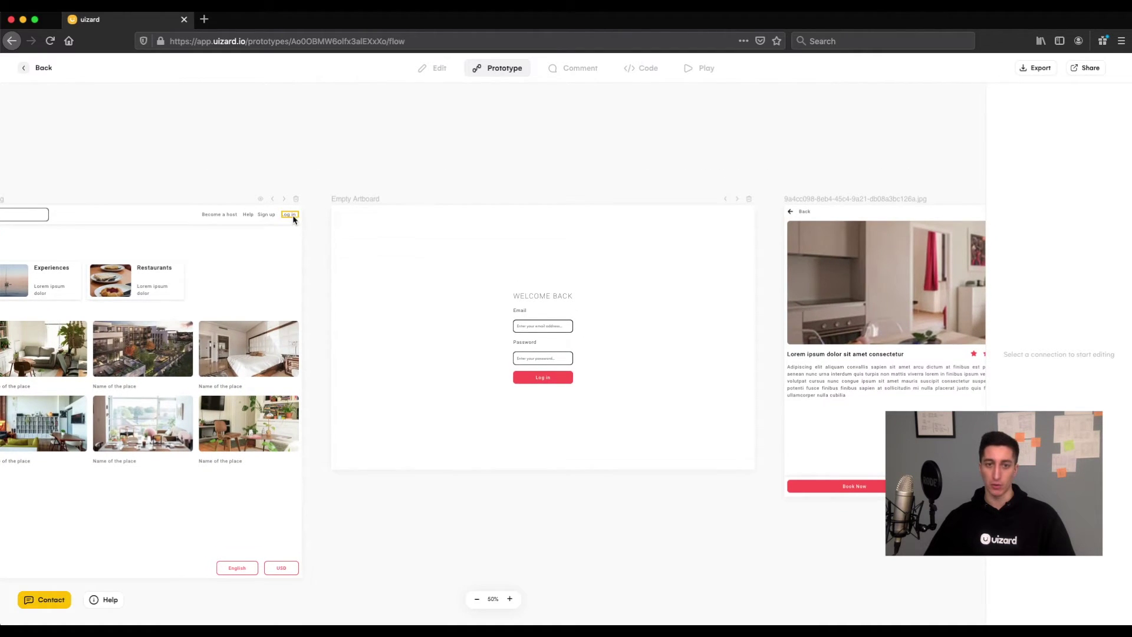
{"action": "left_click_drag", "start_coordinate": [294, 220], "coordinate": [373, 266]}
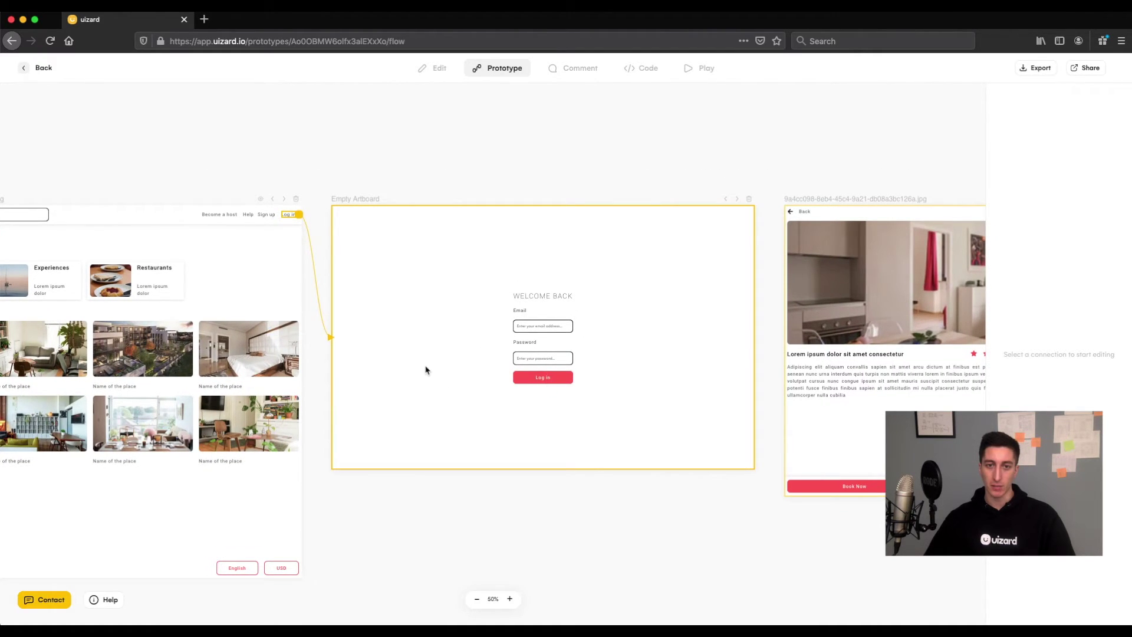
{"action": "left_click_drag", "start_coordinate": [546, 383], "coordinate": [302, 390]}
{"action": "left_click", "coordinate": [465, 164]}
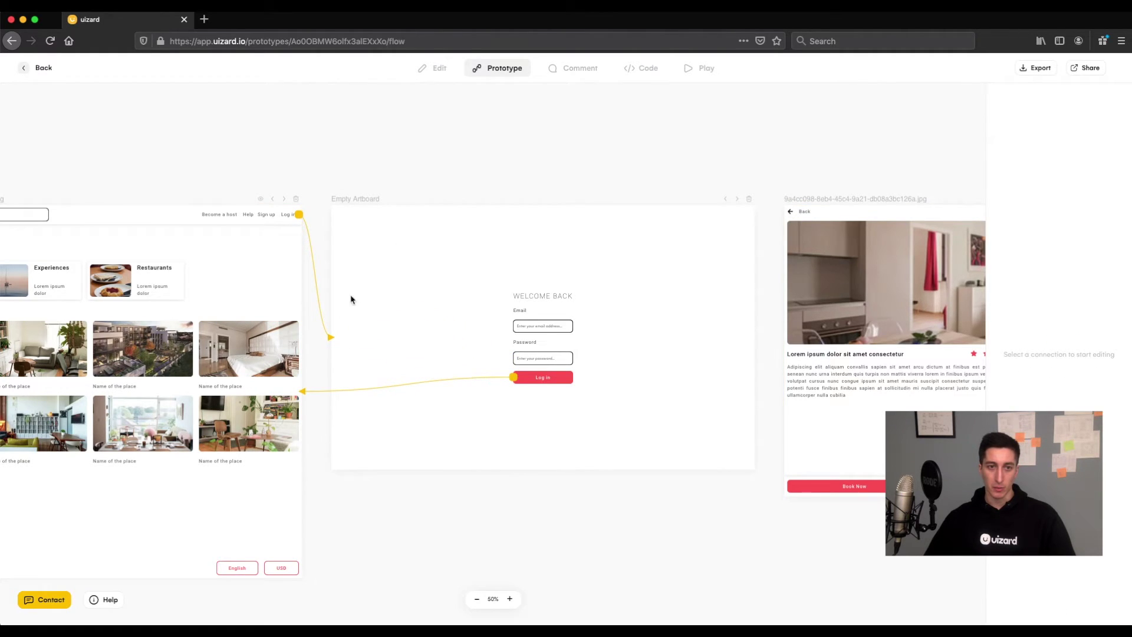
{"action": "left_click_drag", "start_coordinate": [276, 359], "coordinate": [834, 306]}
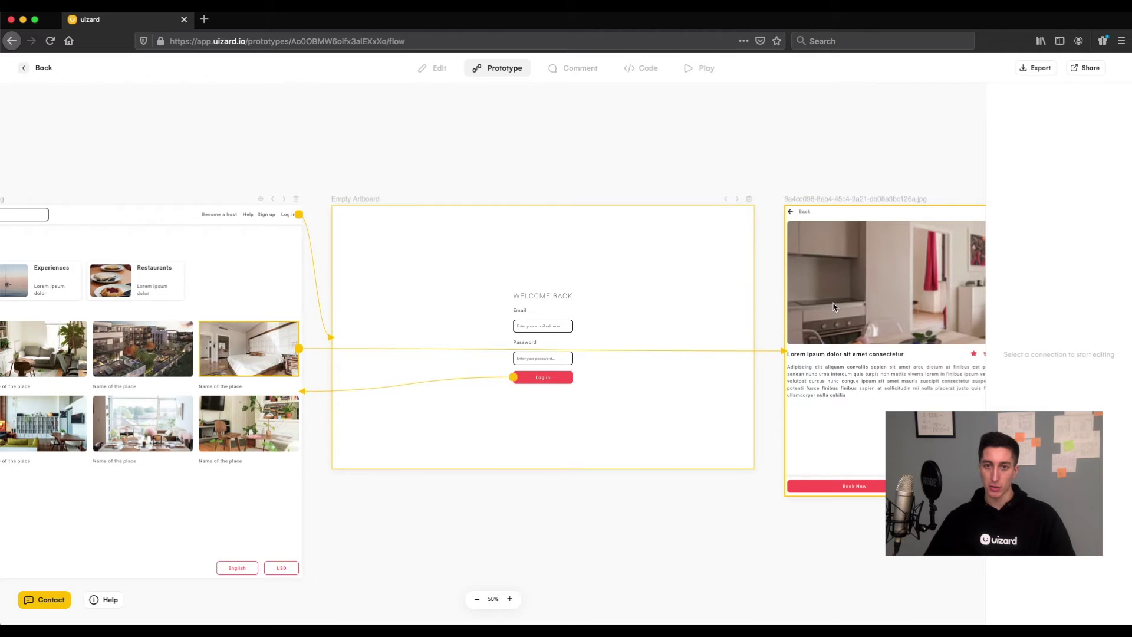
{"action": "left_click_drag", "start_coordinate": [799, 211], "coordinate": [233, 293]}
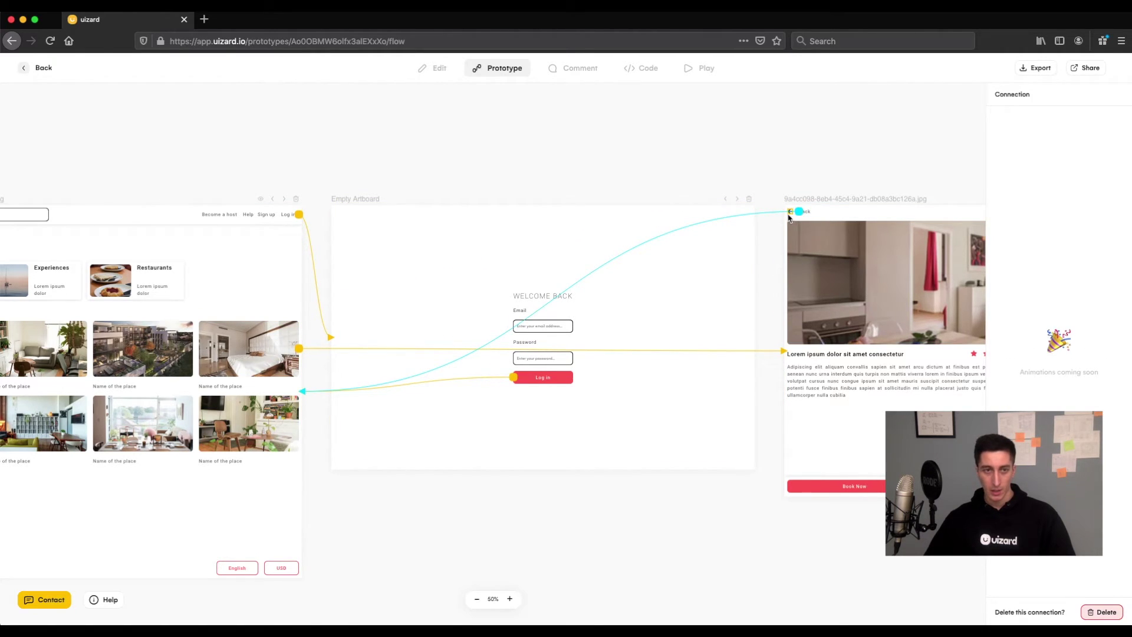
{"action": "left_click_drag", "start_coordinate": [789, 219], "coordinate": [240, 292]}
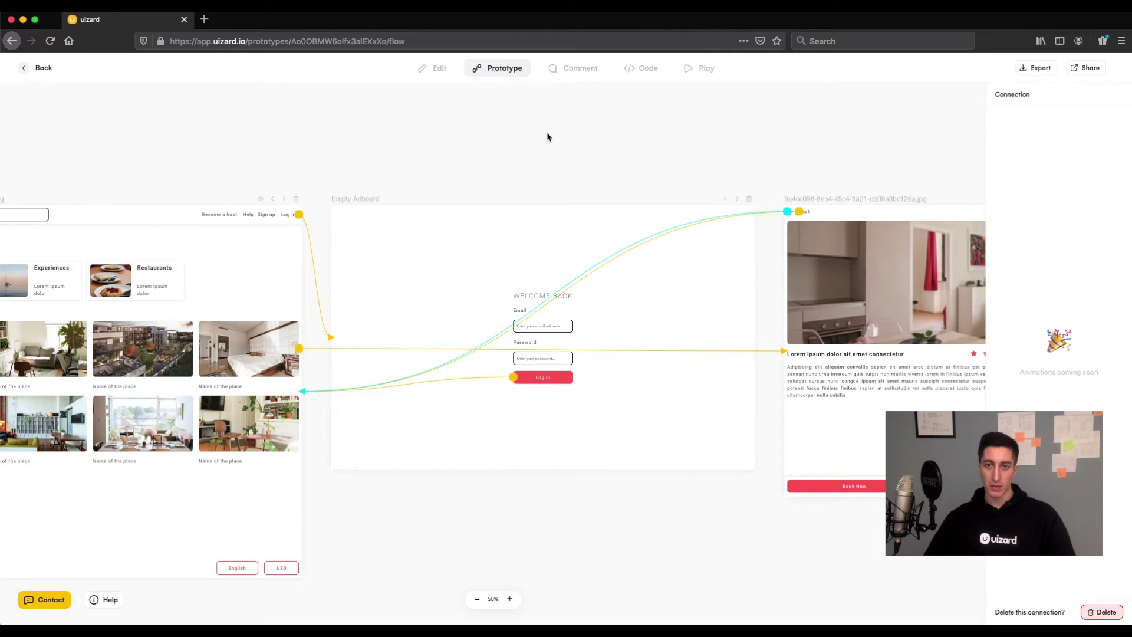
{"action": "left_click", "coordinate": [549, 137]}
{"action": "left_click", "coordinate": [709, 69]}
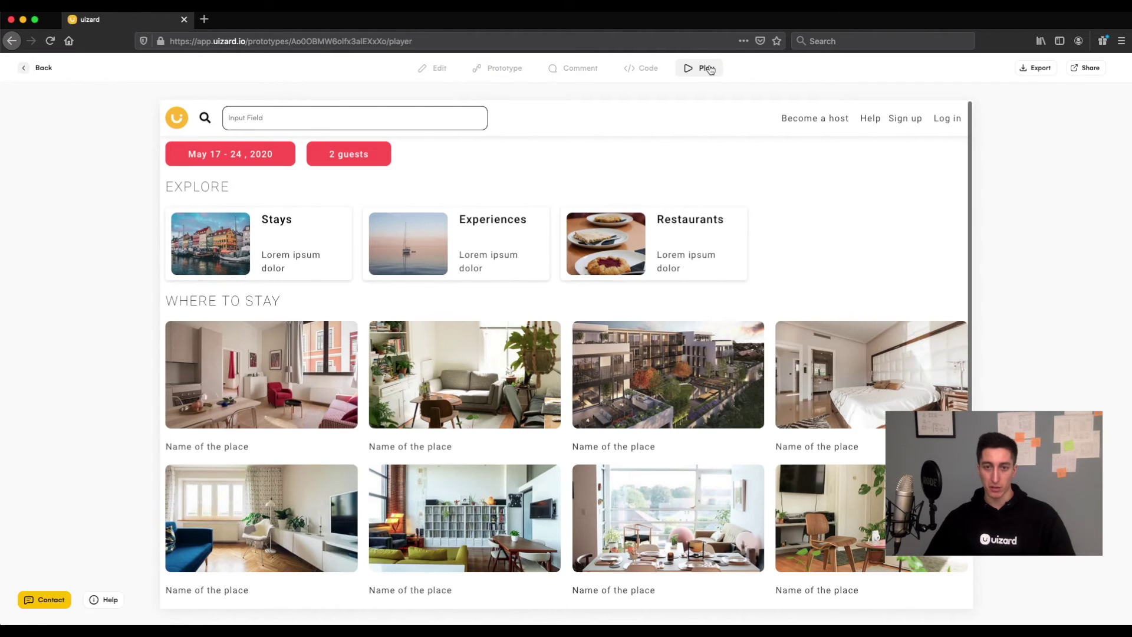
In Play mode, open the login screen, fill Email and Password with test text, and log in.
{"action": "scroll", "coordinate": [702, 240], "scroll_direction": "down", "scroll_amount": 5}
{"action": "scroll", "coordinate": [701, 240], "scroll_direction": "up", "scroll_amount": 5}
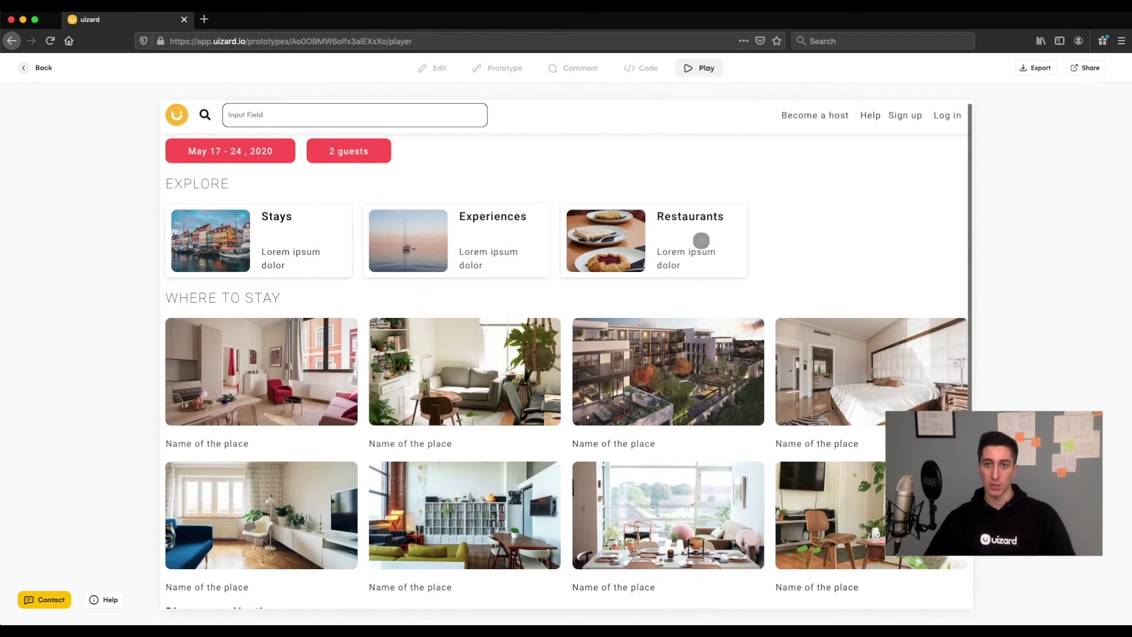
{"action": "left_click", "coordinate": [946, 121]}
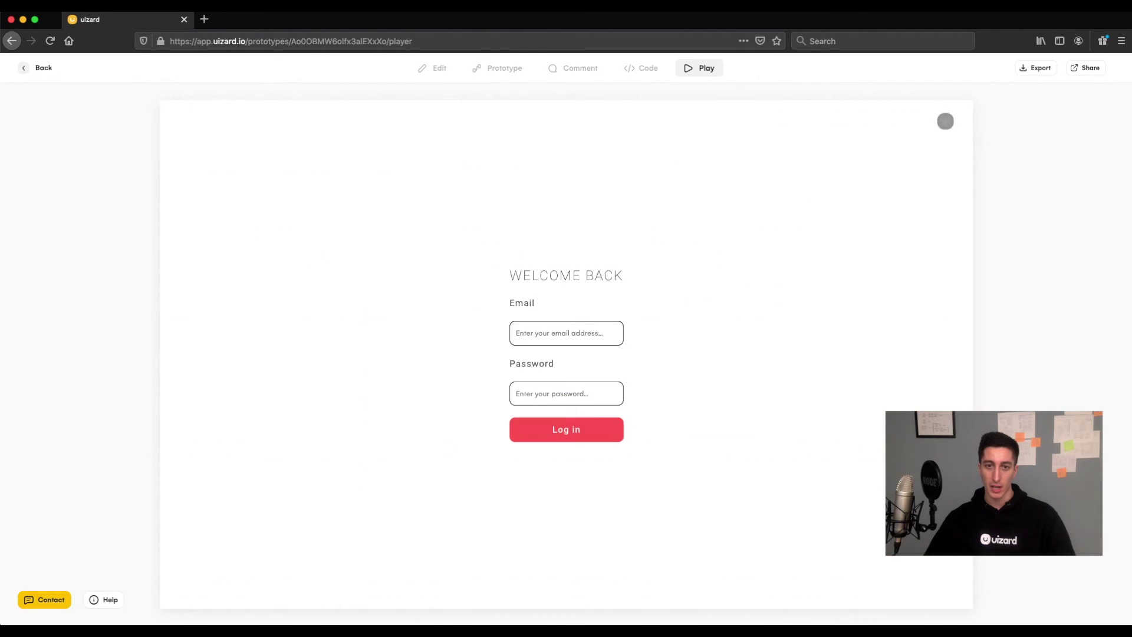
{"action": "left_click", "coordinate": [552, 335]}
{"action": "type", "text": "dfgsfjglkdsfjglksd"}
{"action": "left_click", "coordinate": [554, 393]}
{"action": "type", "text": "fsdjgfdlkjfglksdfg"}
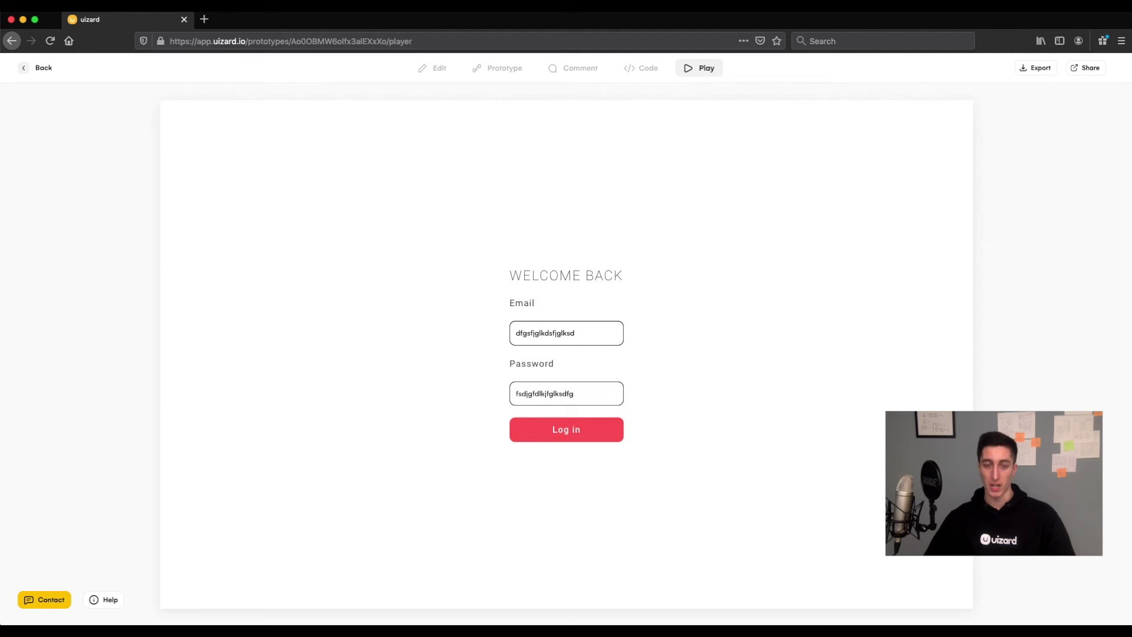
{"action": "left_click", "coordinate": [563, 434]}
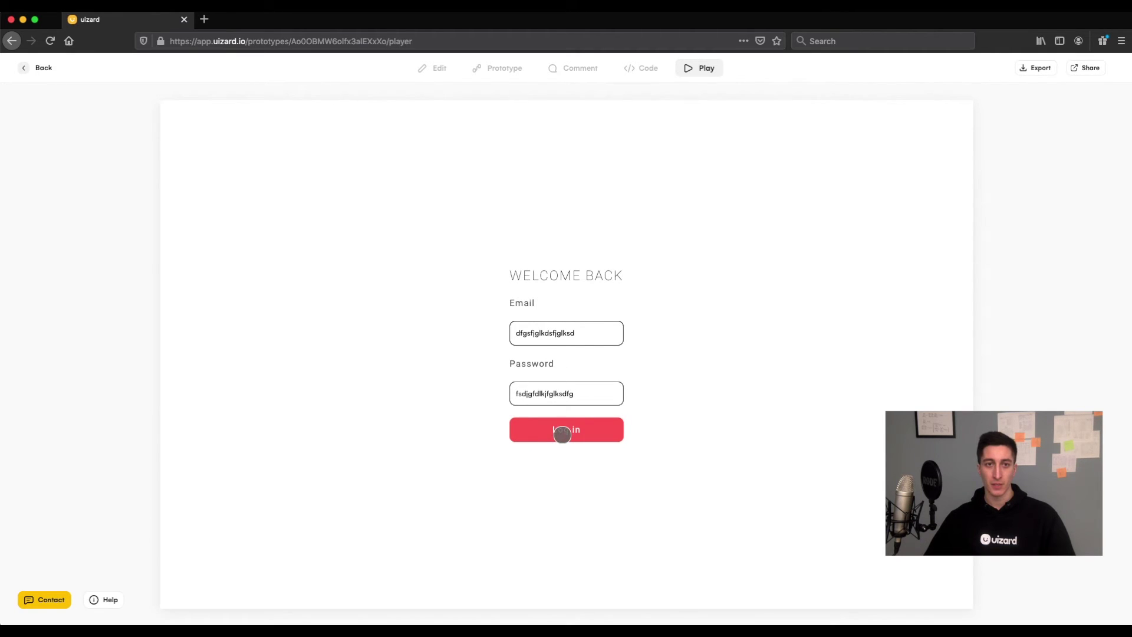
Open a place's detail page, scroll through it, and go back home.
{"action": "left_click", "coordinate": [848, 370]}
{"action": "scroll", "coordinate": [849, 367], "scroll_direction": "down", "scroll_amount": 2}
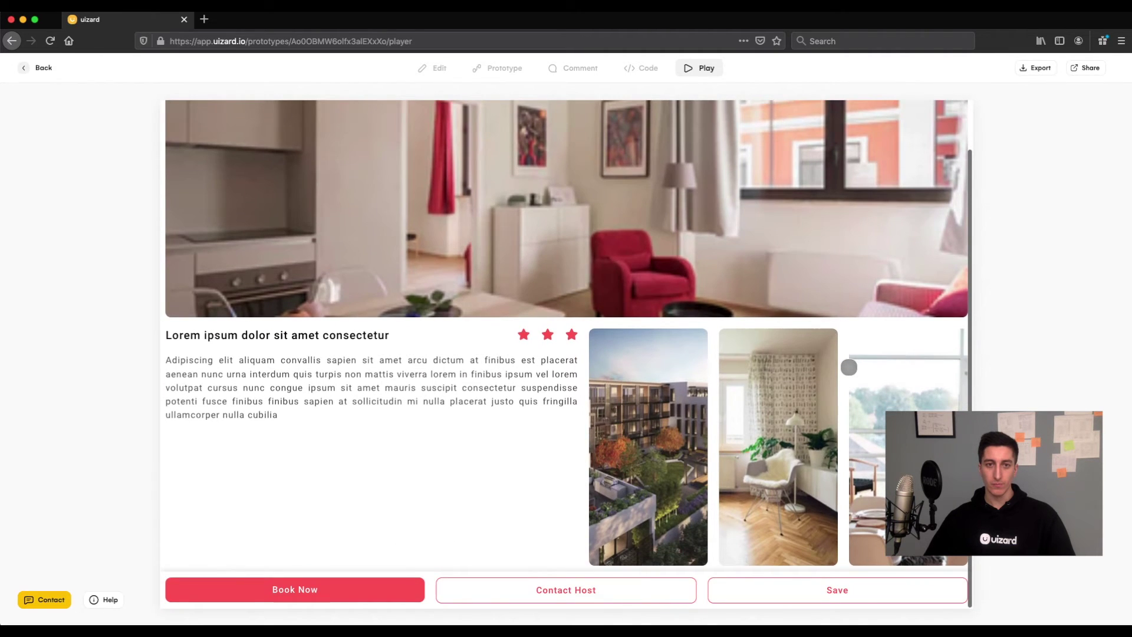
{"action": "scroll", "coordinate": [849, 367], "scroll_direction": "up", "scroll_amount": 2}
{"action": "scroll", "coordinate": [849, 368], "scroll_direction": "down", "scroll_amount": 2}
{"action": "scroll", "coordinate": [849, 367], "scroll_direction": "up", "scroll_amount": 2}
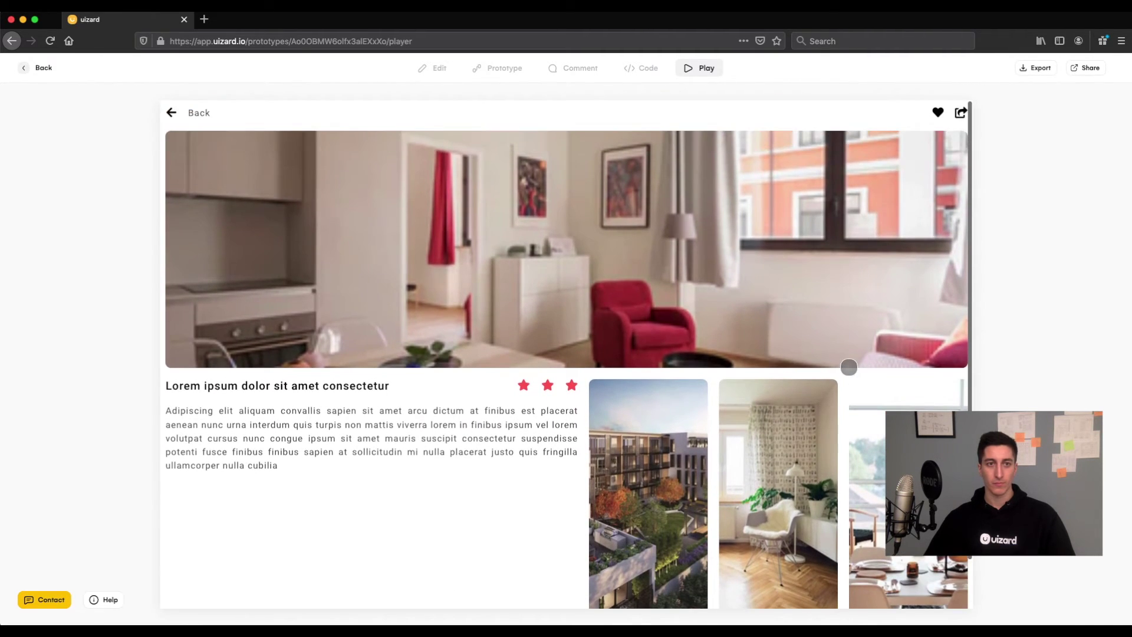
{"action": "left_click", "coordinate": [172, 111]}
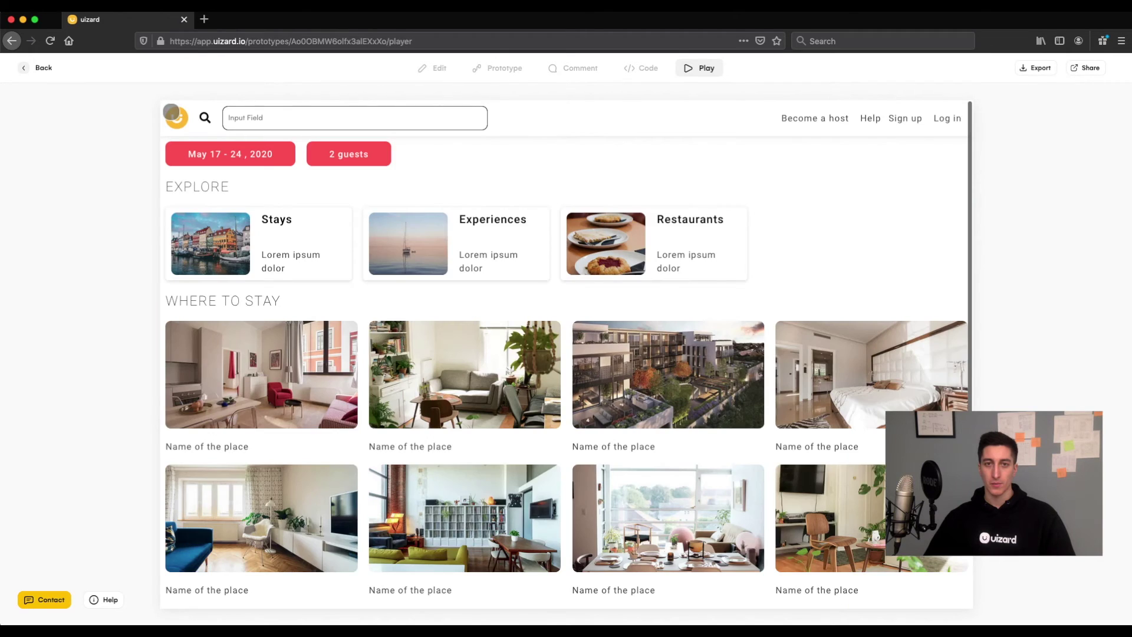
Type a test query into the home page search and bring up the Export options.
{"action": "left_click", "coordinate": [239, 114]}
{"action": "type", "text": "dgfjlksdfjgdsfhgs"}
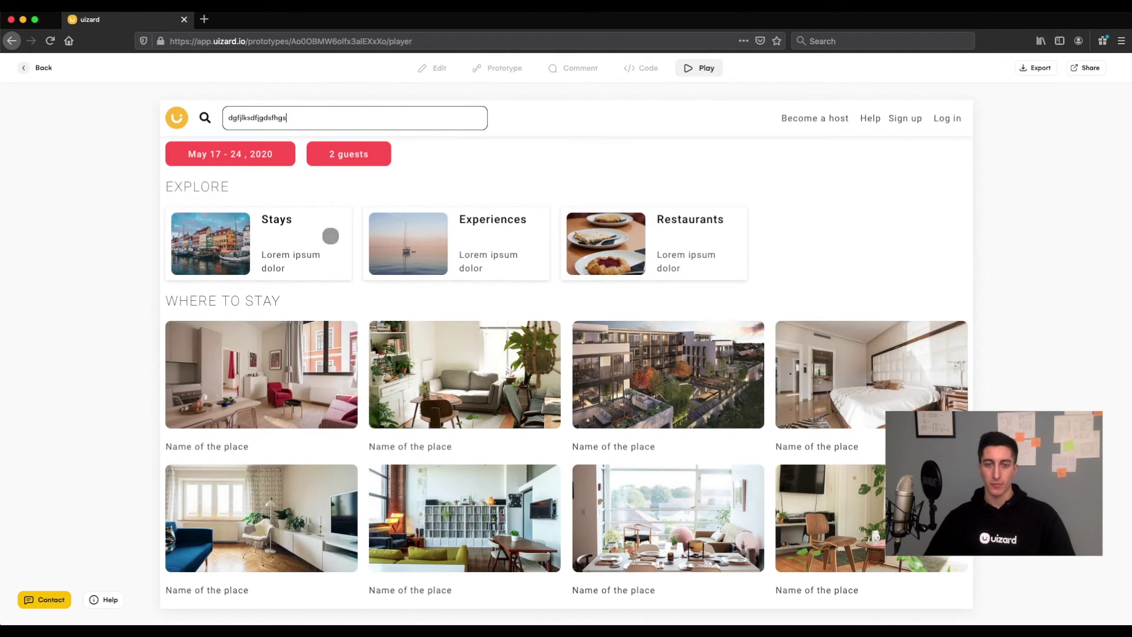
{"action": "scroll", "coordinate": [331, 235], "scroll_direction": "down", "scroll_amount": 3}
{"action": "scroll", "coordinate": [354, 263], "scroll_direction": "up", "scroll_amount": 3}
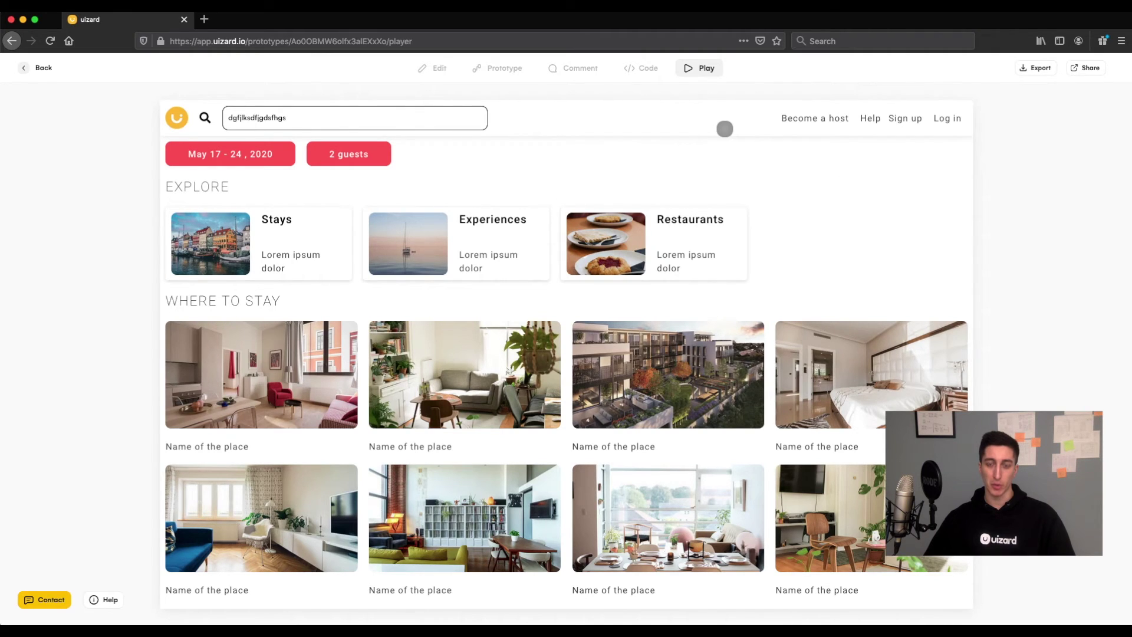
{"action": "left_click", "coordinate": [1036, 69]}
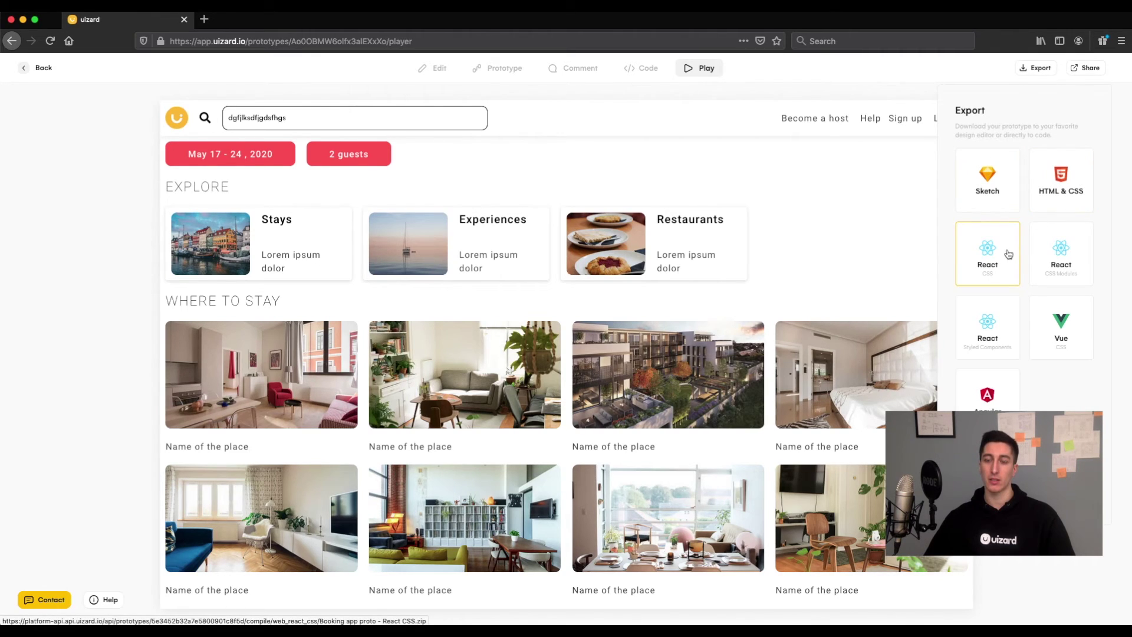
Close Export and view the generated HTML file in the Code view.
{"action": "left_click", "coordinate": [1046, 77]}
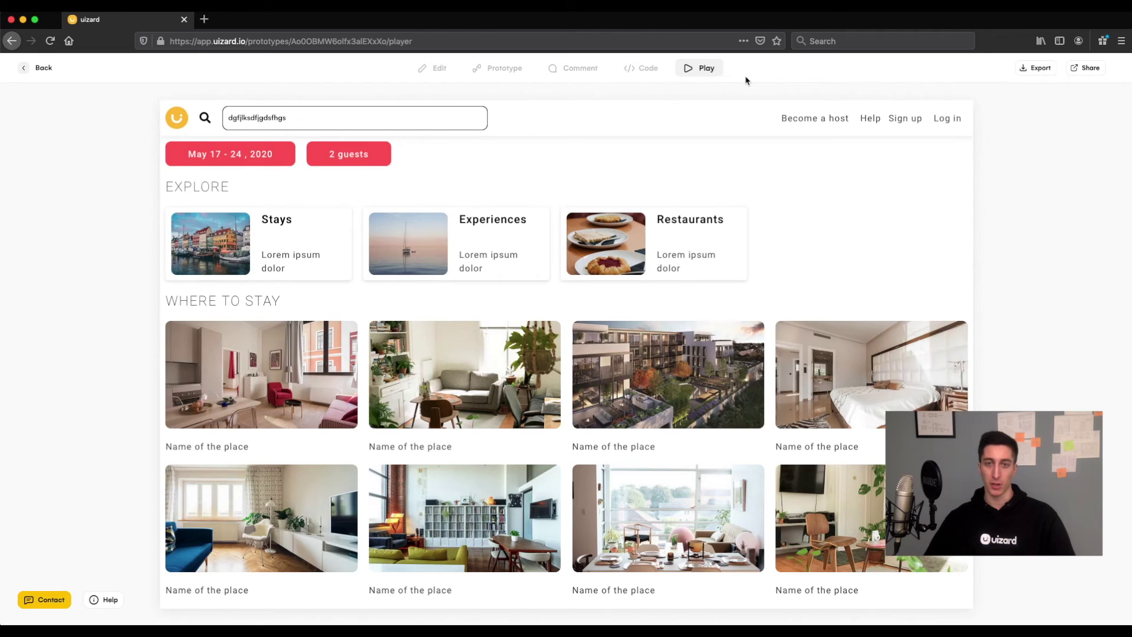
{"action": "left_click", "coordinate": [643, 69]}
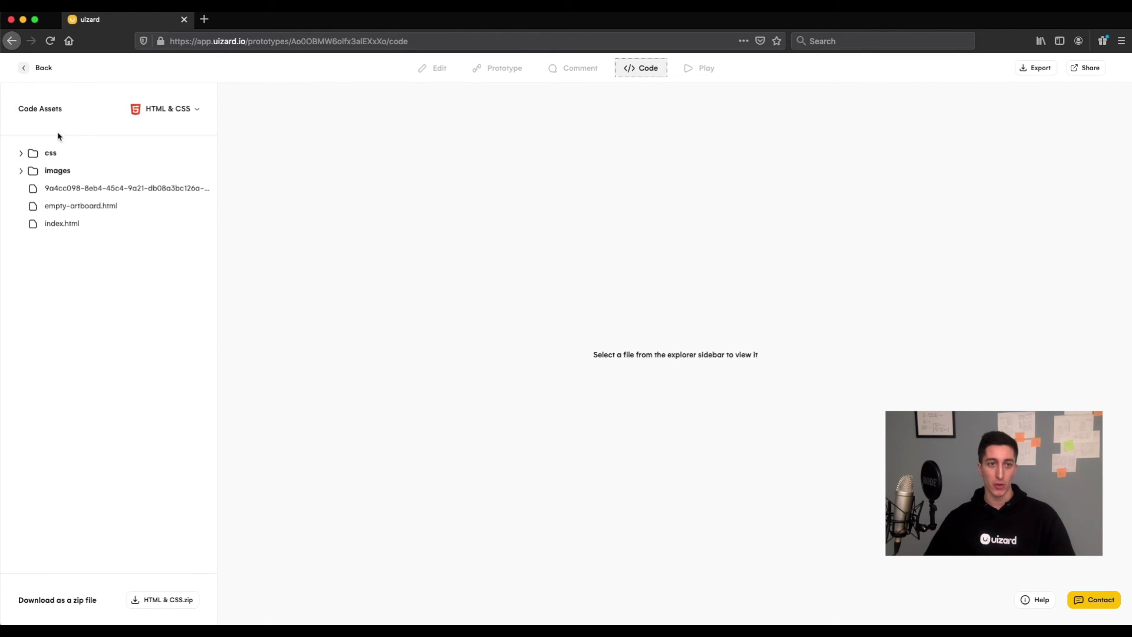
{"action": "left_click", "coordinate": [50, 189]}
{"action": "scroll", "coordinate": [435, 253], "scroll_direction": "down", "scroll_amount": 3}
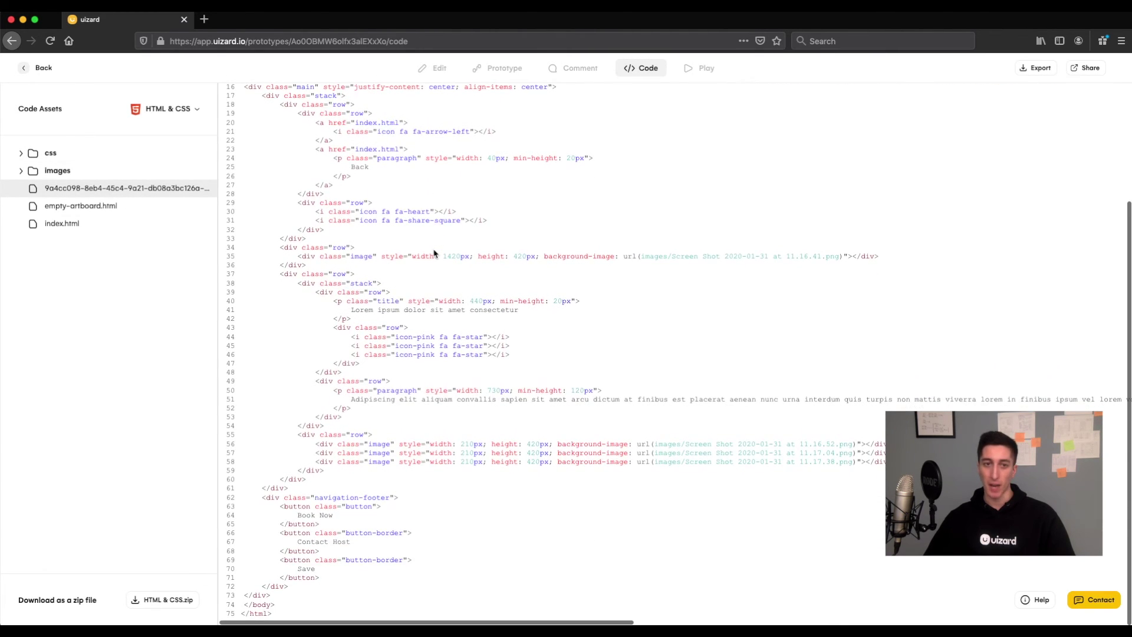
{"action": "scroll", "coordinate": [435, 254], "scroll_direction": "up", "scroll_amount": 3}
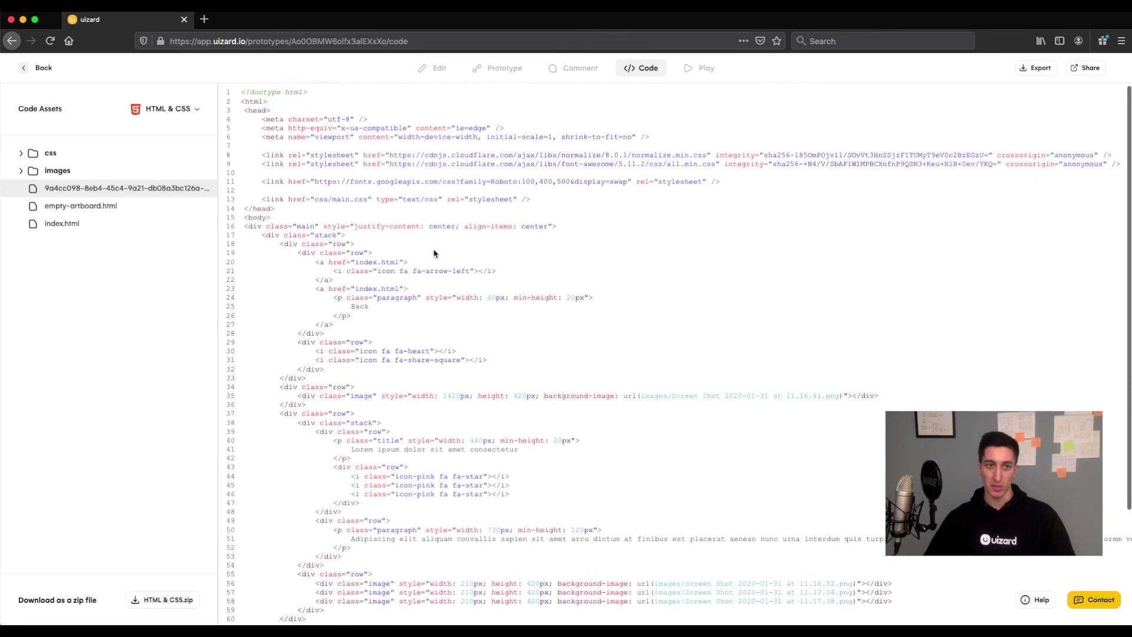
Inspect css/main.css, then switch the code framework to React & Styled Components.
{"action": "left_click", "coordinate": [22, 154]}
{"action": "left_click", "coordinate": [63, 172]}
{"action": "scroll", "coordinate": [296, 244], "scroll_direction": "down", "scroll_amount": 2}
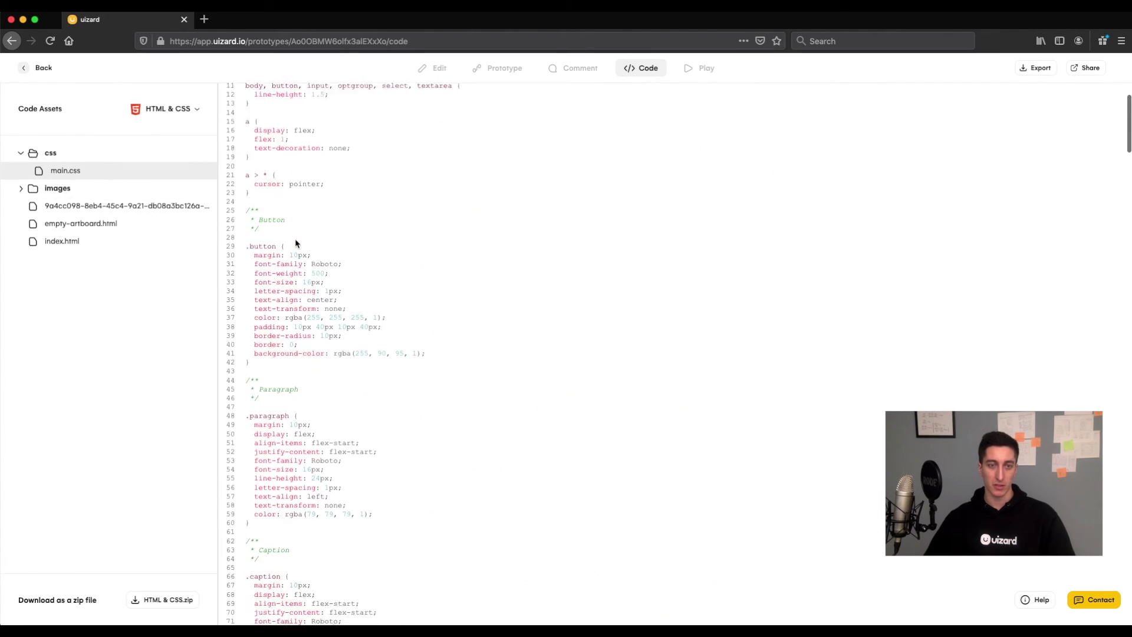
{"action": "scroll", "coordinate": [296, 244], "scroll_direction": "down", "scroll_amount": 5}
{"action": "scroll", "coordinate": [297, 244], "scroll_direction": "up", "scroll_amount": 8}
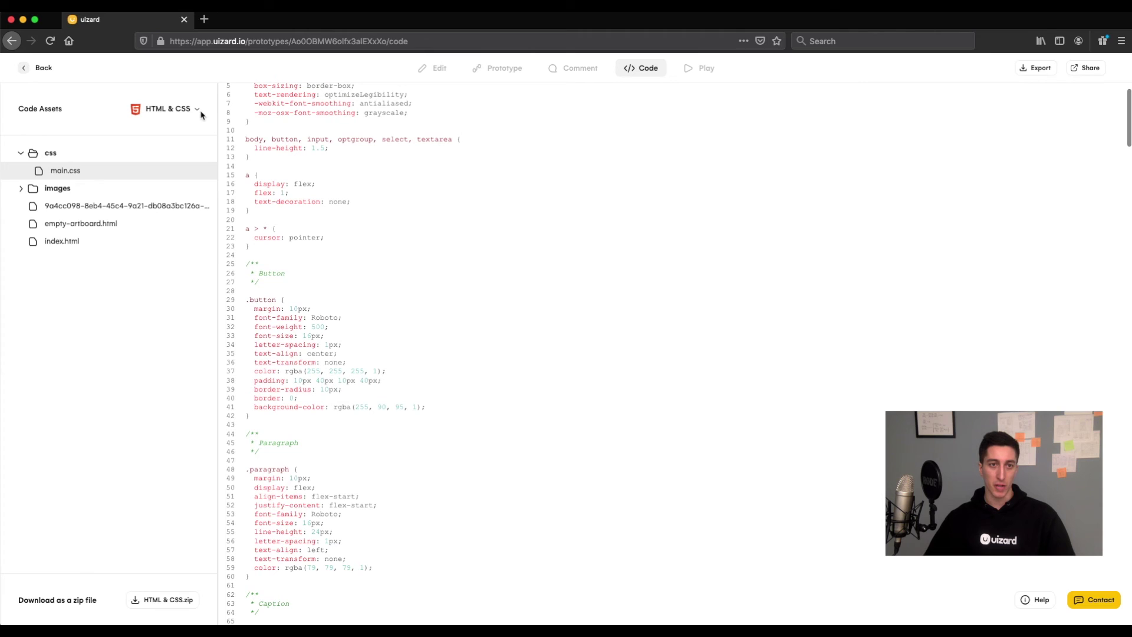
{"action": "left_click", "coordinate": [198, 111]}
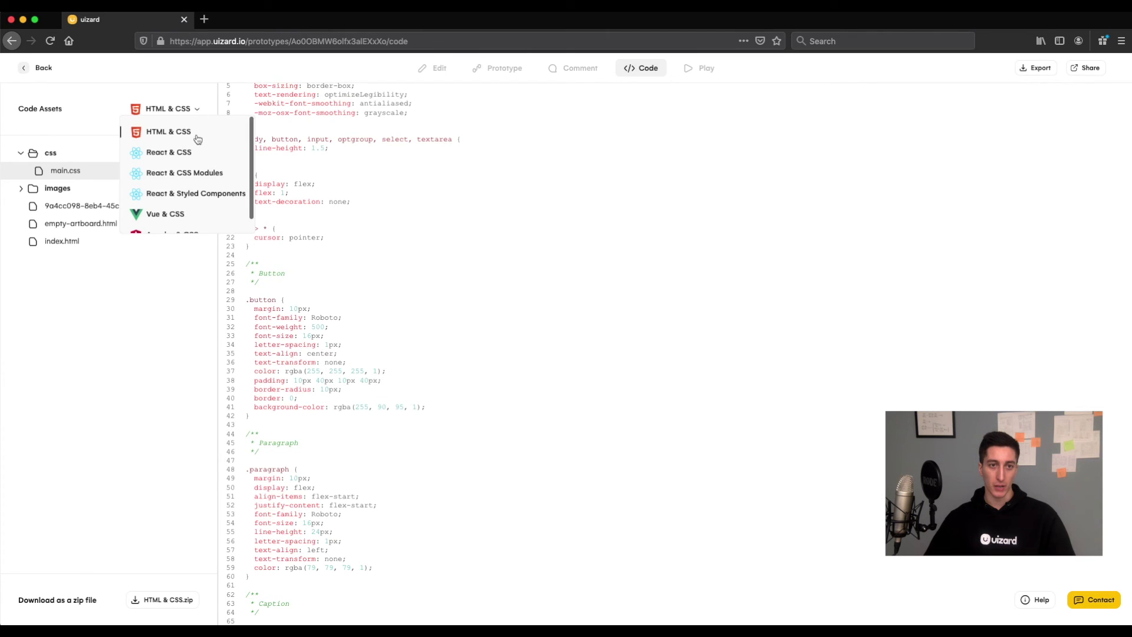
{"action": "left_click", "coordinate": [182, 195]}
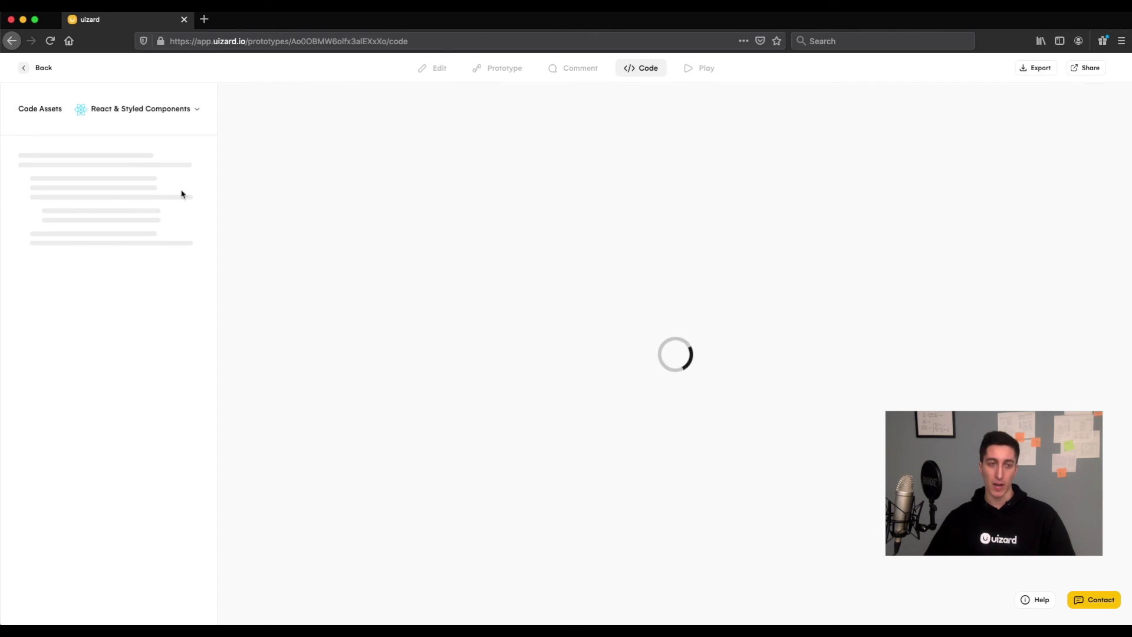
Review src/App.js and ButtonBorder's index.js and styles.js, then return to the Prototypes dashboard.
{"action": "left_click", "coordinate": [25, 172]}
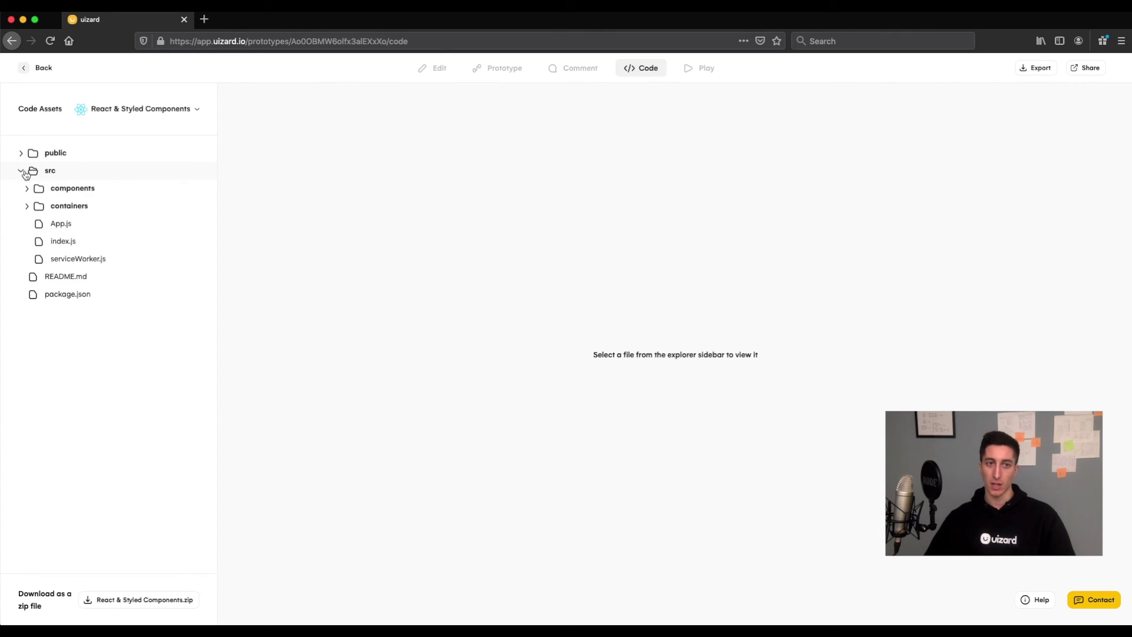
{"action": "left_click", "coordinate": [68, 224]}
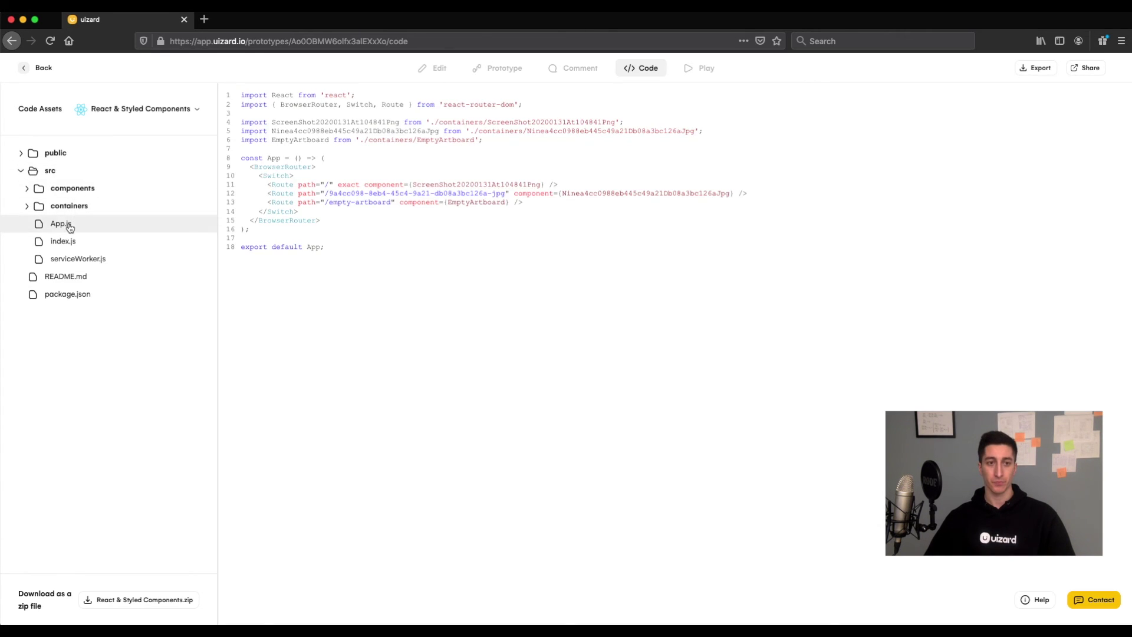
{"action": "left_click", "coordinate": [27, 189]}
{"action": "left_click", "coordinate": [32, 224]}
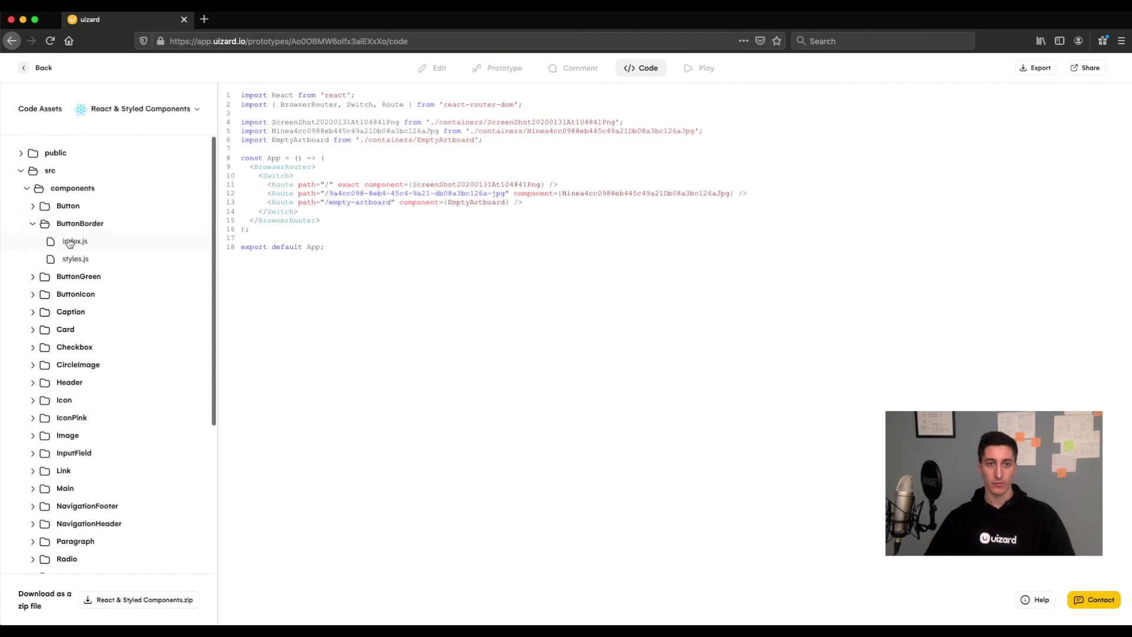
{"action": "left_click", "coordinate": [69, 243]}
{"action": "left_click", "coordinate": [71, 260]}
{"action": "left_click", "coordinate": [71, 248]}
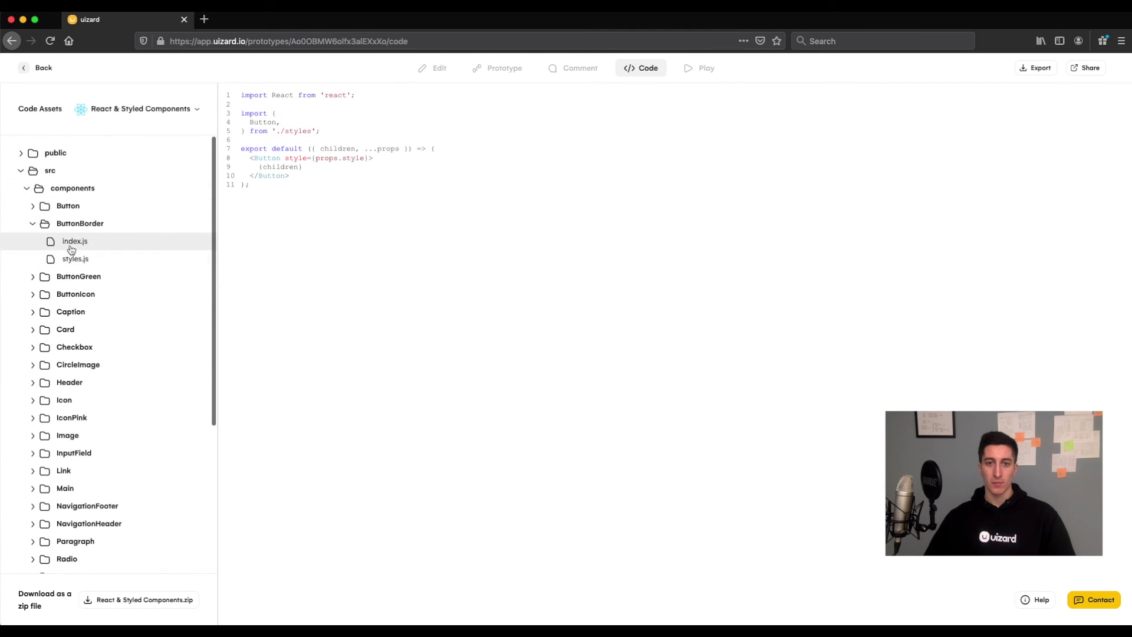
{"action": "left_click", "coordinate": [43, 70]}
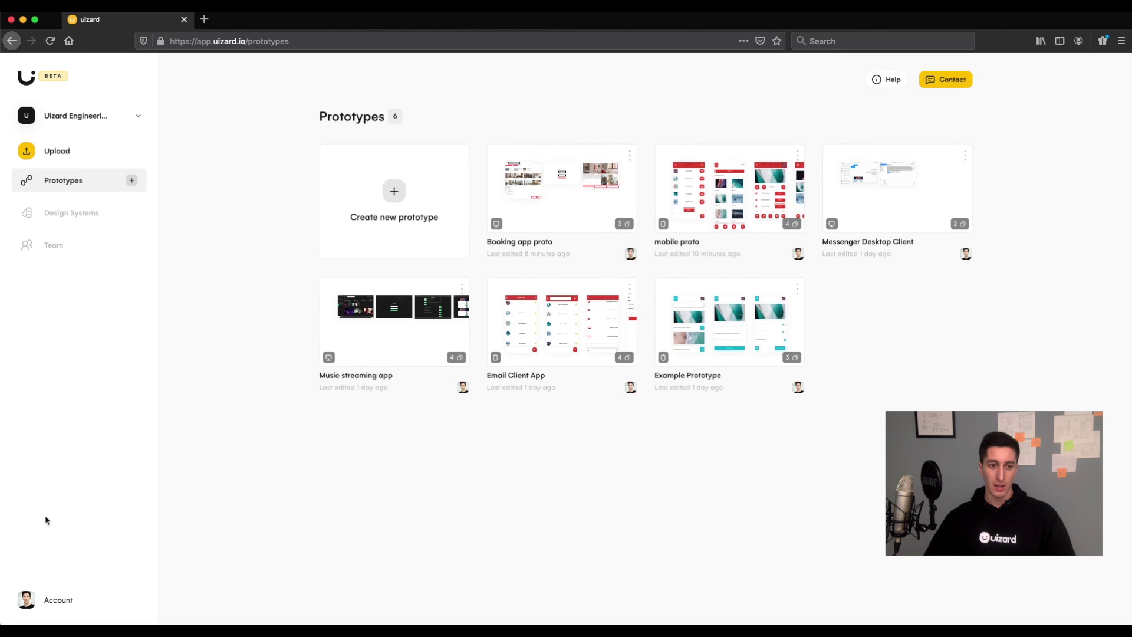
Switch the Mode setting in Account settings from Light to Dark, then return to the Prototypes dashboard.
{"action": "left_click", "coordinate": [58, 595]}
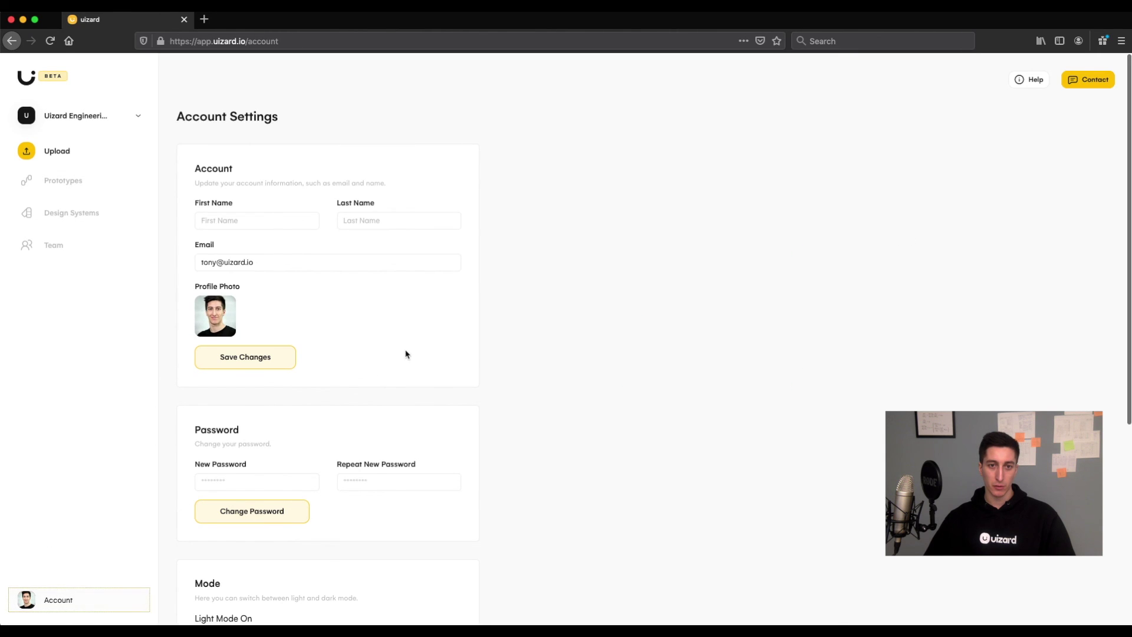
{"action": "scroll", "coordinate": [457, 324], "scroll_direction": "down", "scroll_amount": 5}
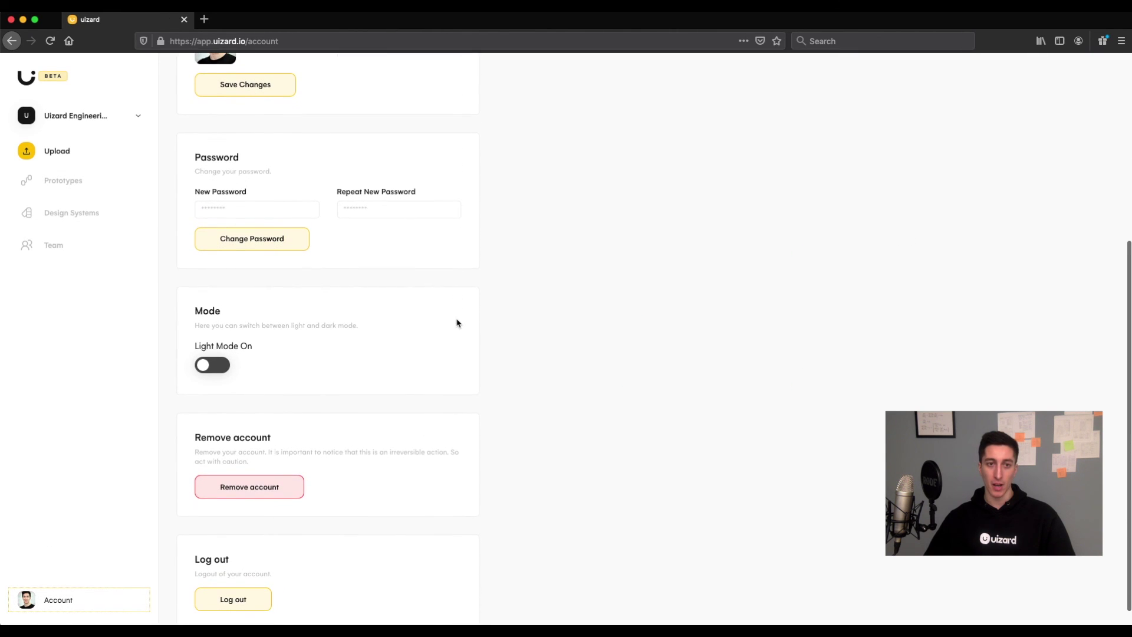
{"action": "left_click", "coordinate": [224, 344]}
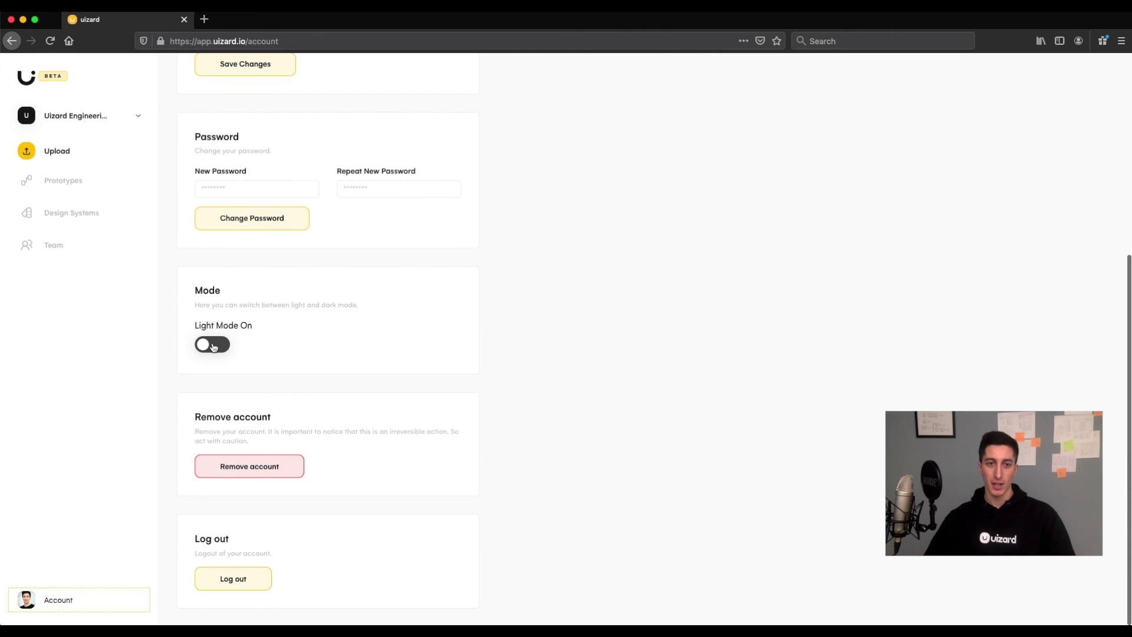
{"action": "scroll", "coordinate": [663, 423], "scroll_direction": "up", "scroll_amount": 5}
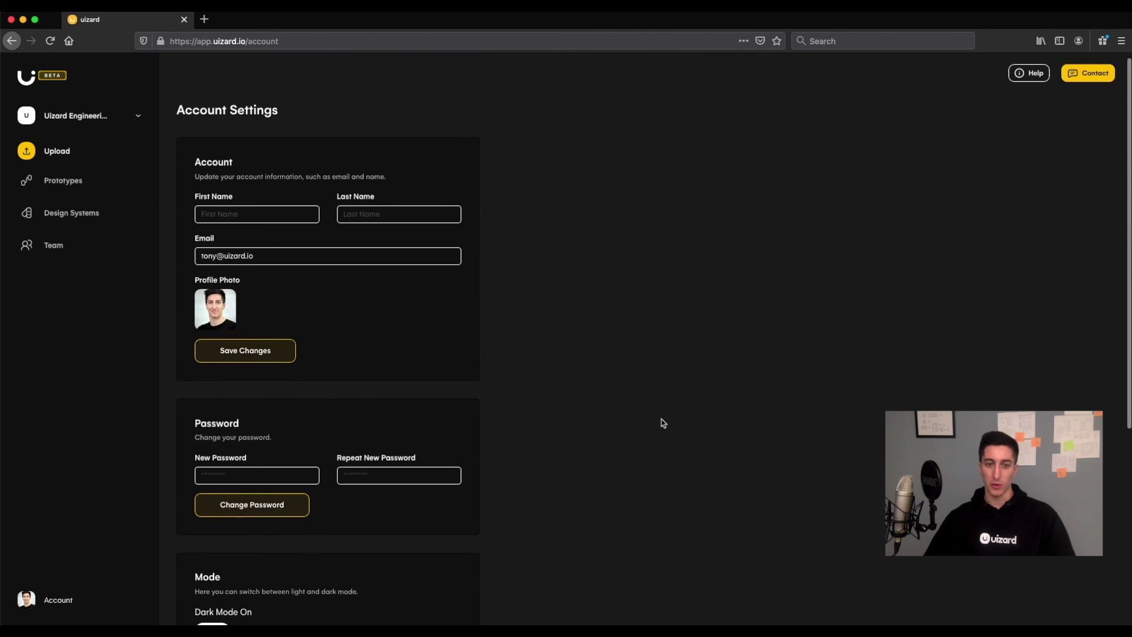
{"action": "left_click", "coordinate": [60, 183]}
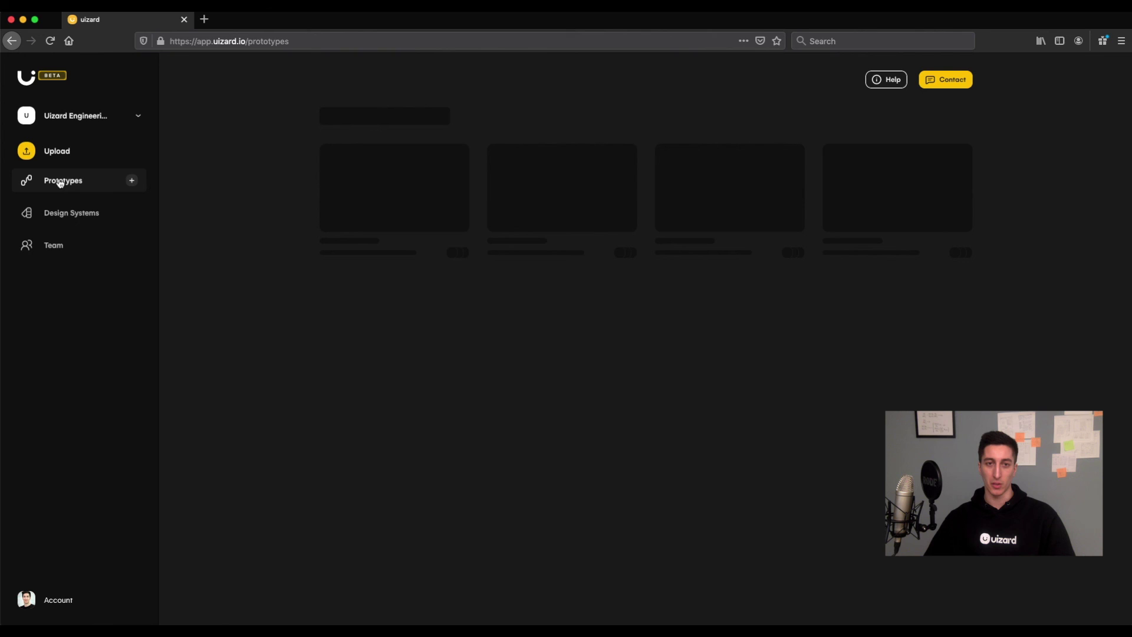